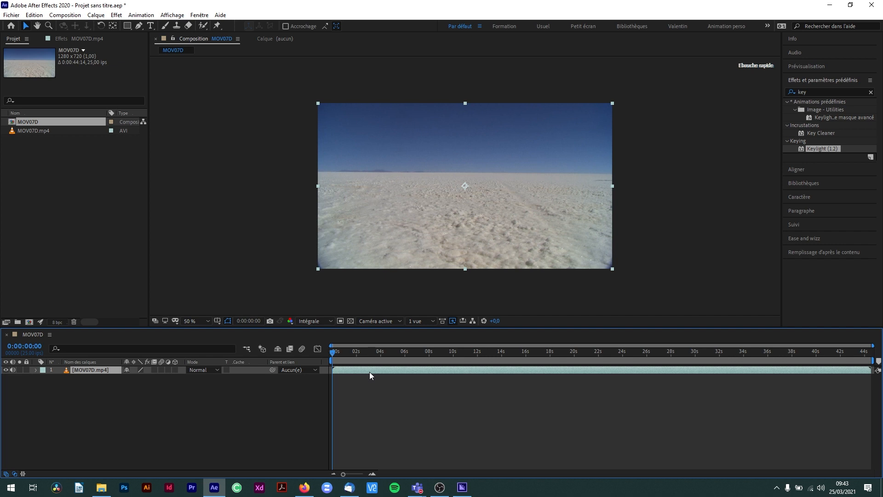
# Step: Trim about 14 seconds off the start of the MOV07D.mp4 layer and move the layer to the beginning of the composition
pyautogui.moveTo(340, 351); pyautogui.dragTo(502, 395)
pyautogui.moveTo(331, 371); pyautogui.dragTo(574, 381)
pyautogui.press('Home')
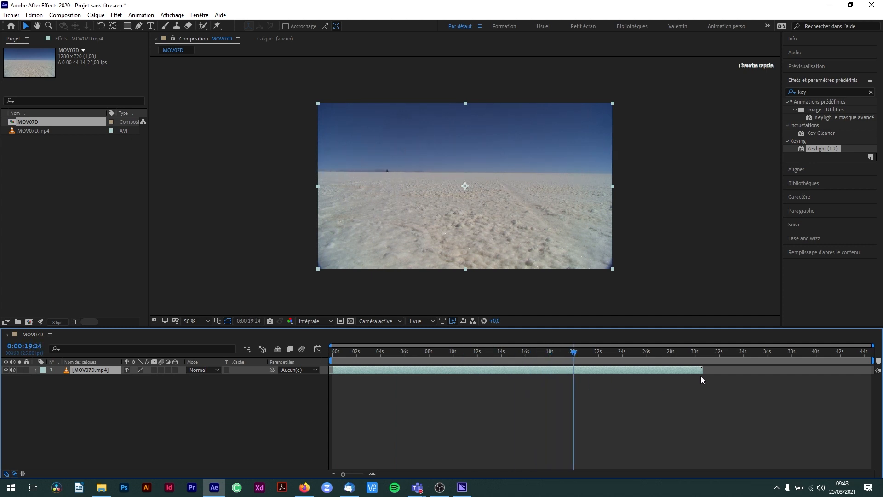
# Step: End the MOV07D.mp4 layer and the work area at 0:00:19:24, and trim the composition to the work area
pyautogui.moveTo(700, 370); pyautogui.dragTo(572, 374)
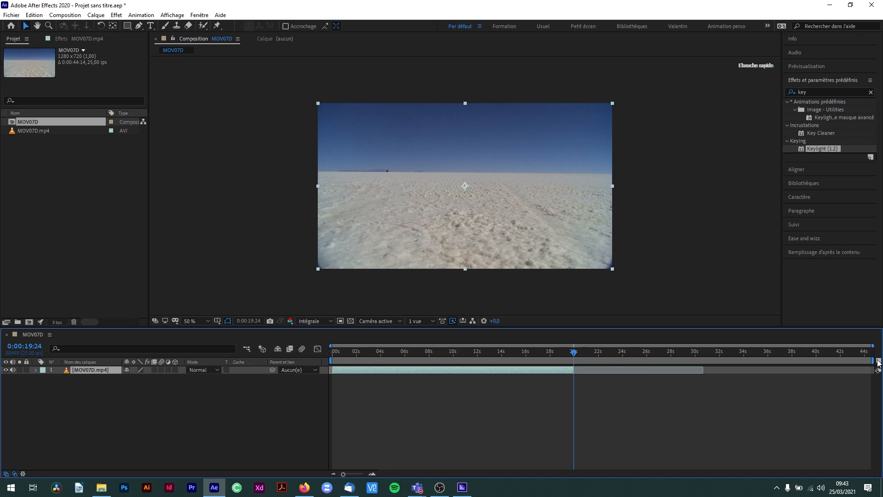
pyautogui.moveTo(872, 362); pyautogui.dragTo(576, 365)
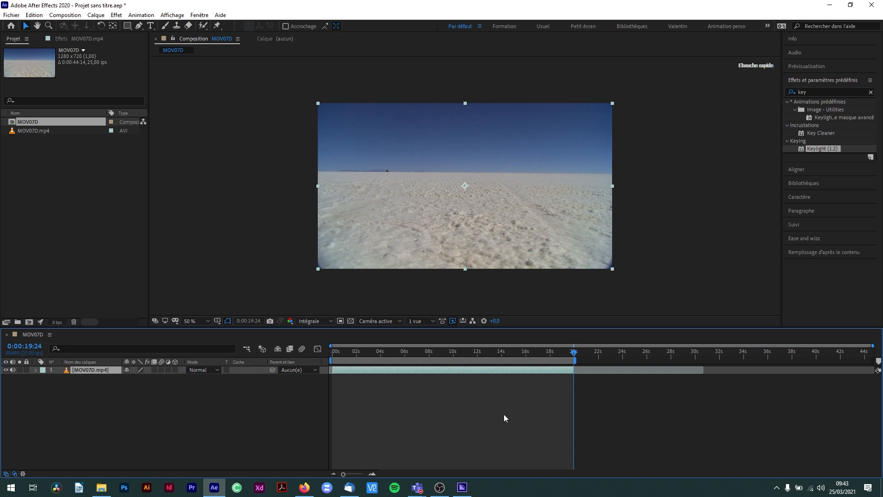
pyautogui.hotkey('ctrl', 'shift', 'x')
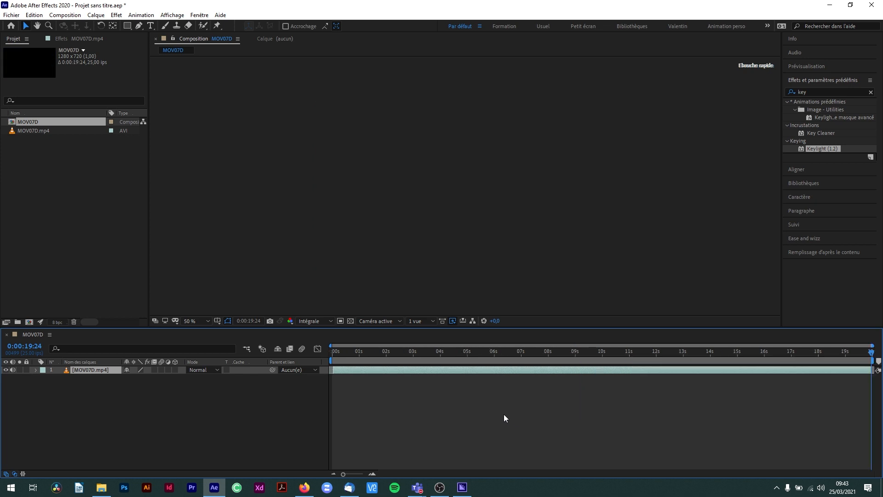
# Step: Close the one-frame gap at the start so the video layer begins exactly on the composition's first frame
pyautogui.moveTo(435, 356); pyautogui.dragTo(326, 355)
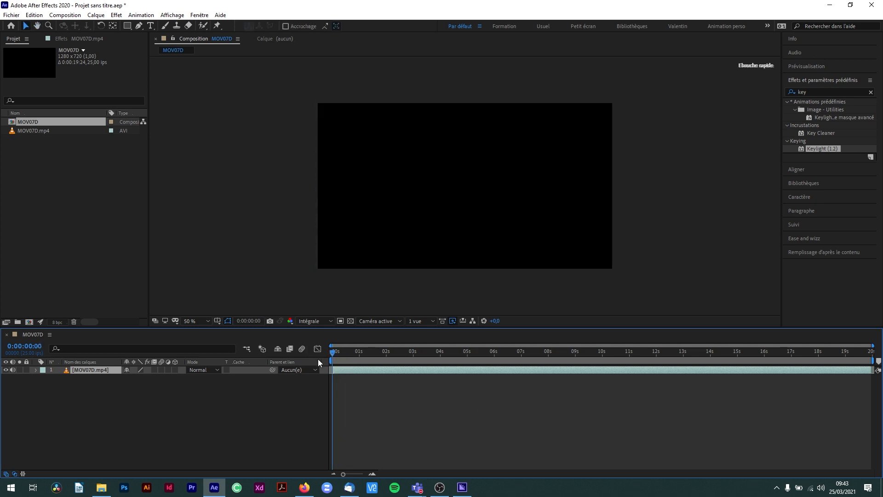
pyautogui.press(';')
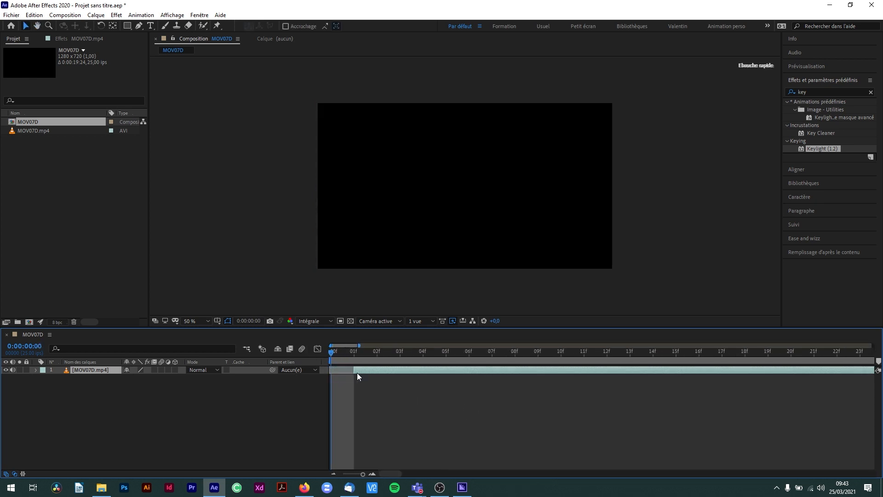
pyautogui.moveTo(353, 371); pyautogui.dragTo(330, 371)
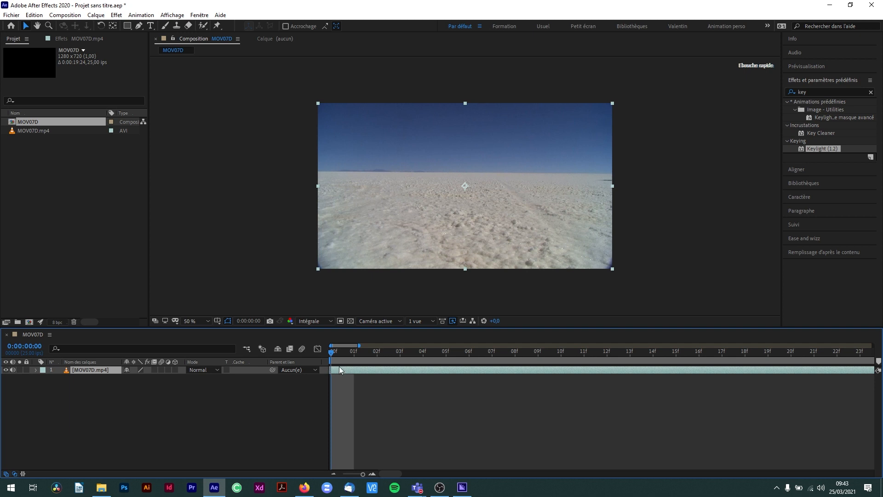
pyautogui.press(';')
# Step: Preview the trimmed clip and return the playhead to the empty landscape at 0:00:00:00
pyautogui.click(374, 410)
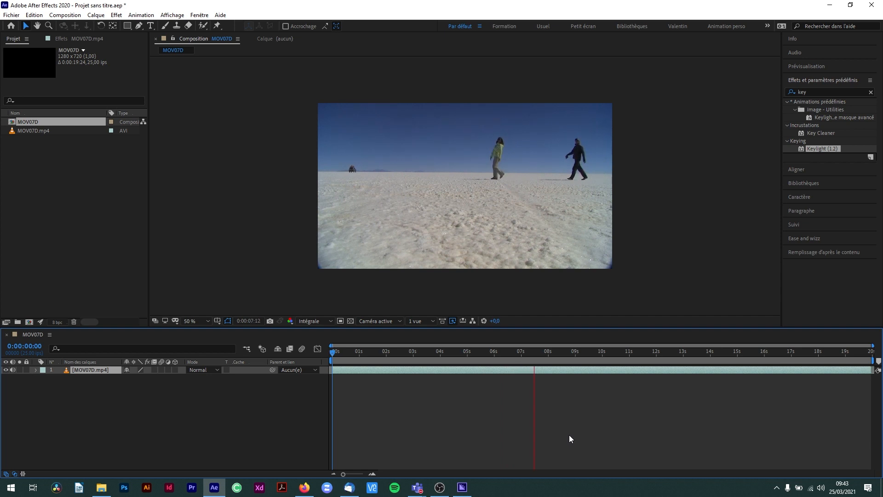
pyautogui.press('space')
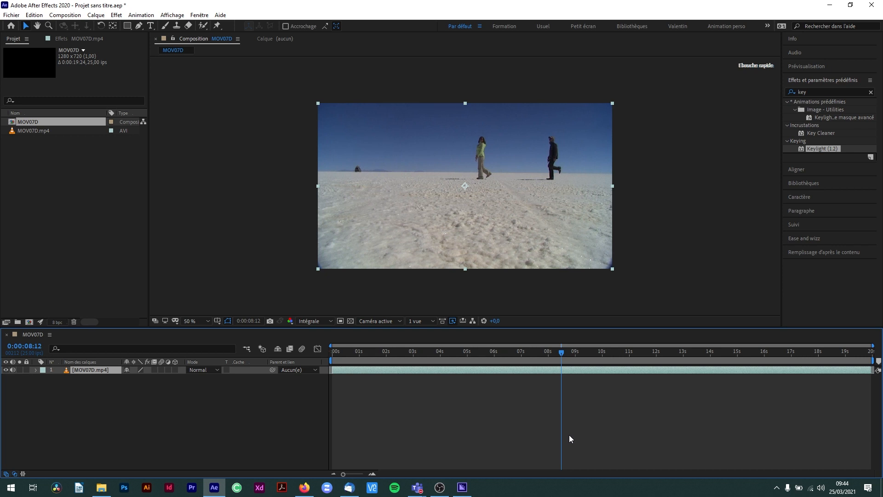
pyautogui.moveTo(512, 356); pyautogui.dragTo(319, 354)
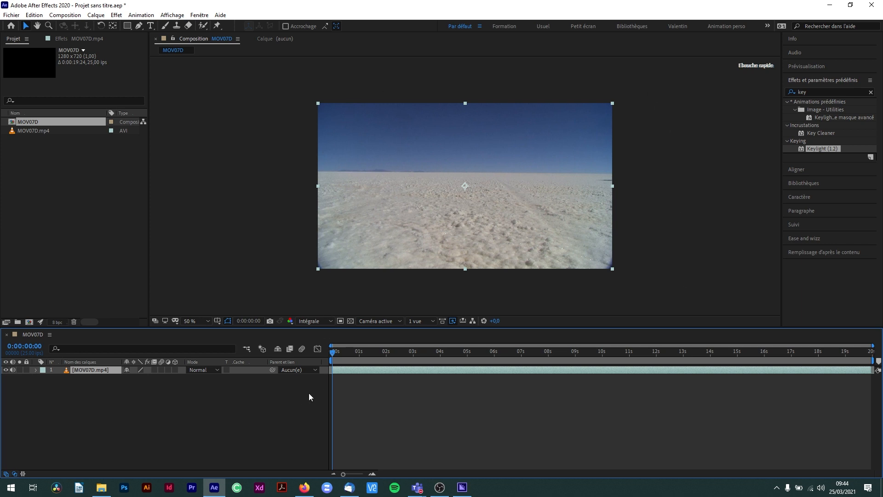
pyautogui.moveTo(333, 359); pyautogui.dragTo(314, 362)
pyautogui.moveTo(333, 355); pyautogui.dragTo(314, 363)
pyautogui.moveTo(333, 356); pyautogui.dragTo(228, 376)
# Step: Duplicate the MOV07D.mp4 layer and freeze the lower copy on its frame at 0:00:00:00
pyautogui.hotkey('ctrl', 'd')
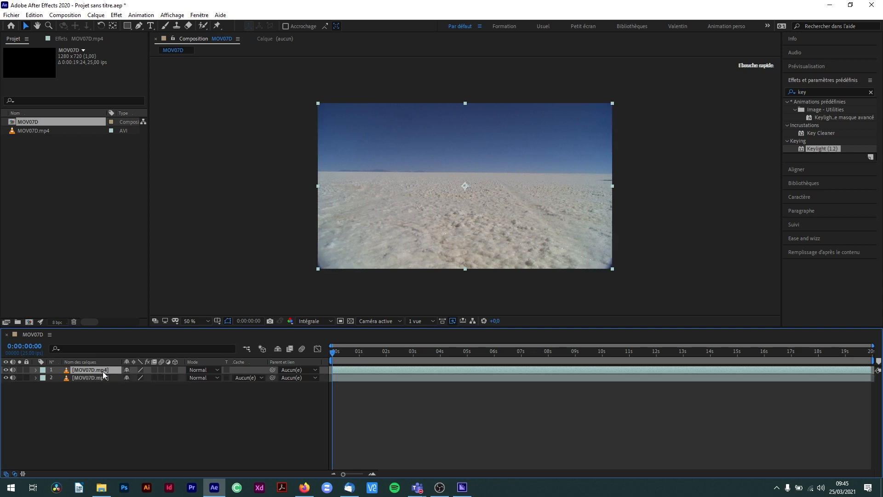
pyautogui.moveTo(336, 355); pyautogui.dragTo(537, 354)
pyautogui.press('Home')
pyautogui.click(100, 379)
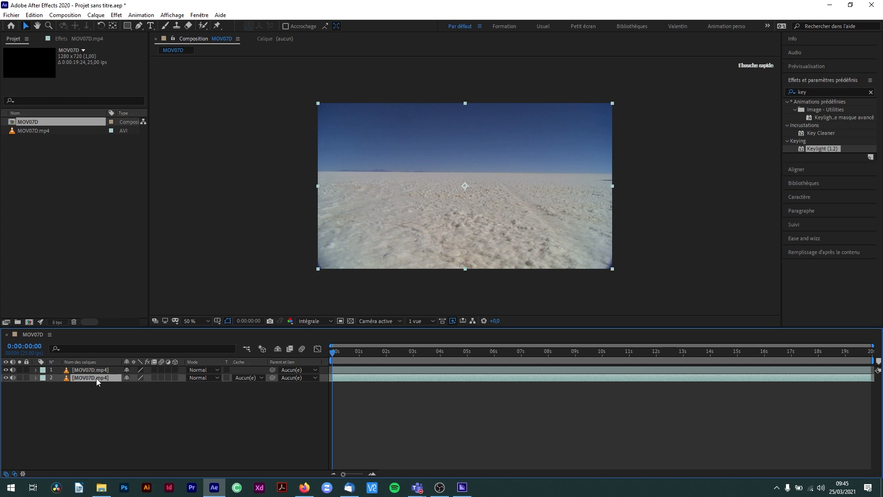
pyautogui.rightClick(96, 378)
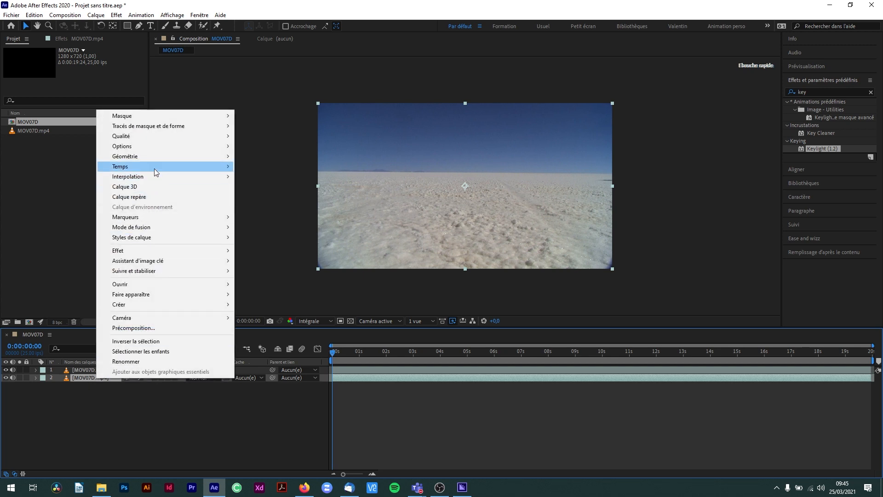
pyautogui.moveTo(154, 169)
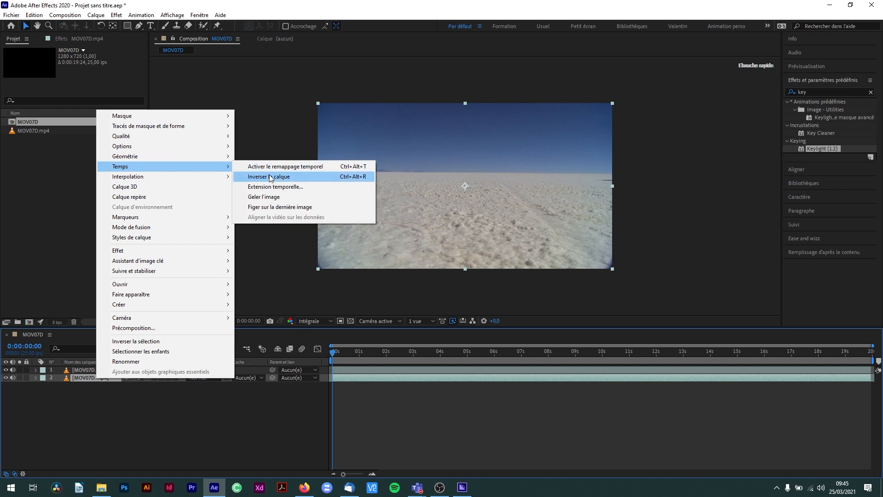
pyautogui.click(269, 198)
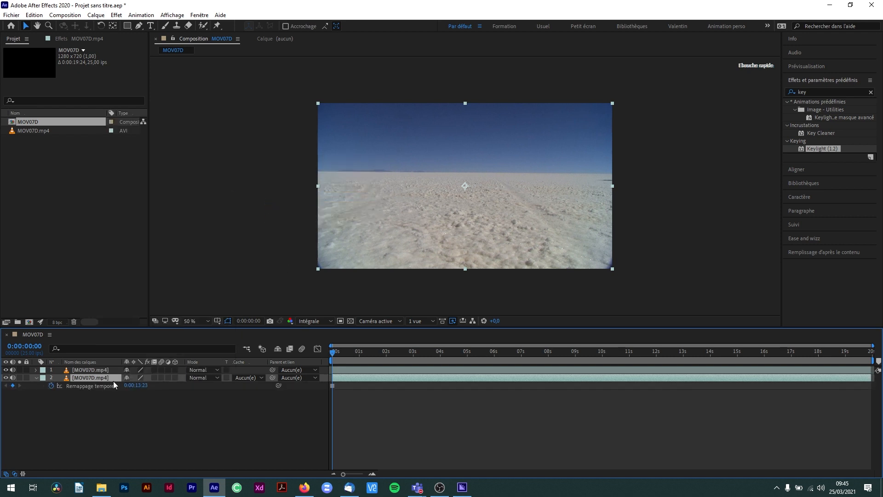
# Step: Hide the upper video layer to check the frozen copy beneath, and show it again
pyautogui.click(6, 370)
pyautogui.moveTo(332, 353); pyautogui.dragTo(283, 366)
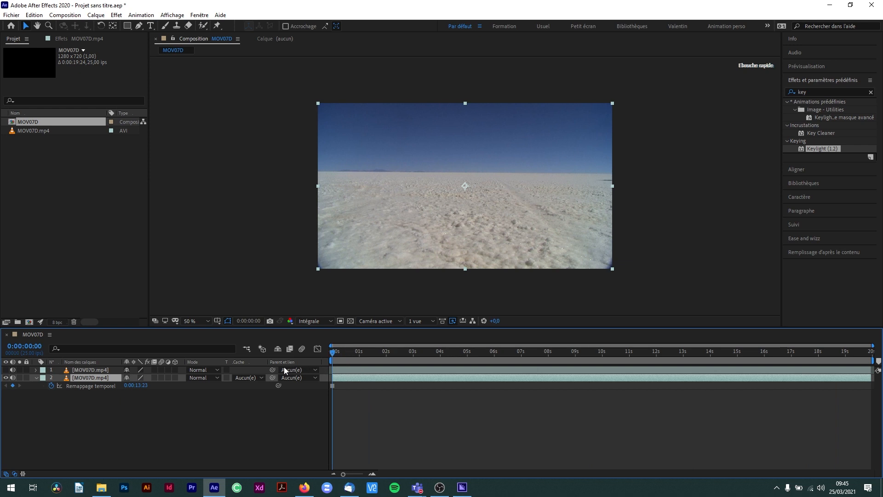
pyautogui.click(6, 370)
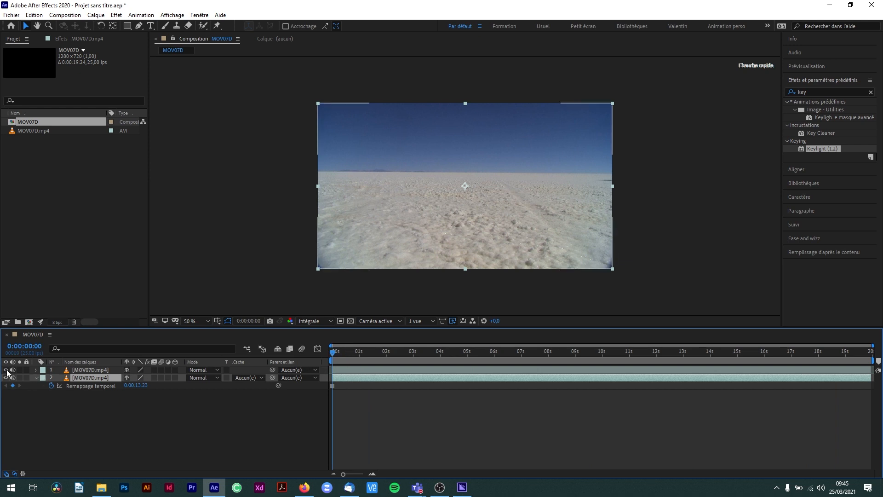
# Step: Apply the Masquage par différence effect to the upper video layer, with layer 2 as its Calque de masquage
pyautogui.click(87, 371)
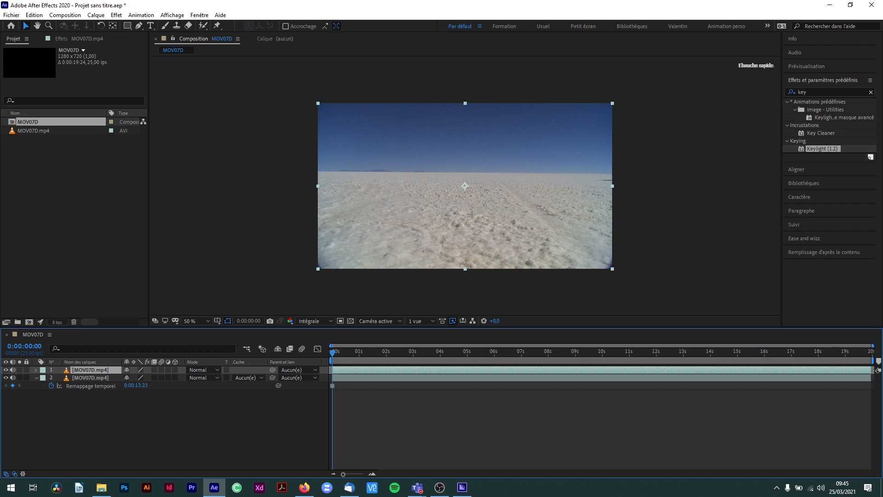
pyautogui.click(871, 92)
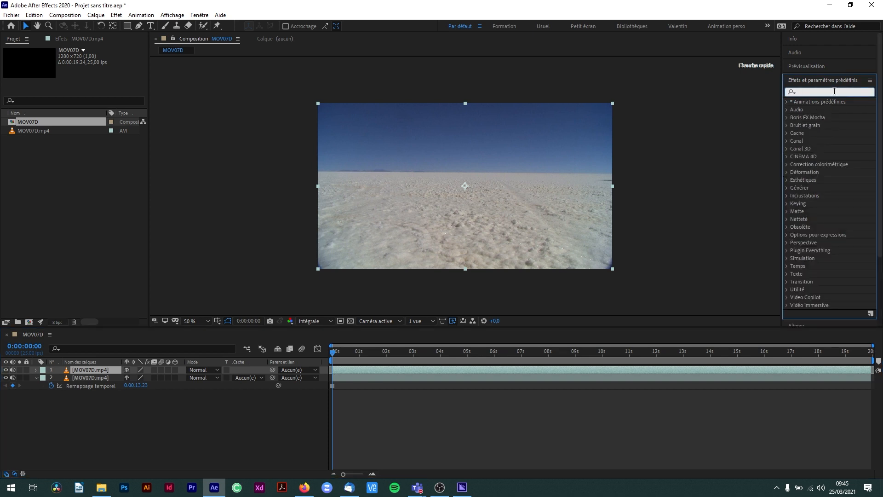
pyautogui.write('masqua')
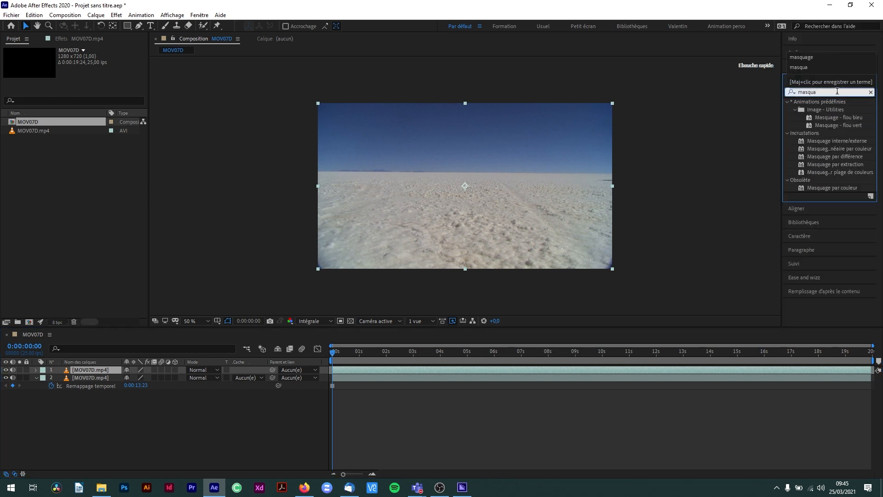
pyautogui.click(846, 156)
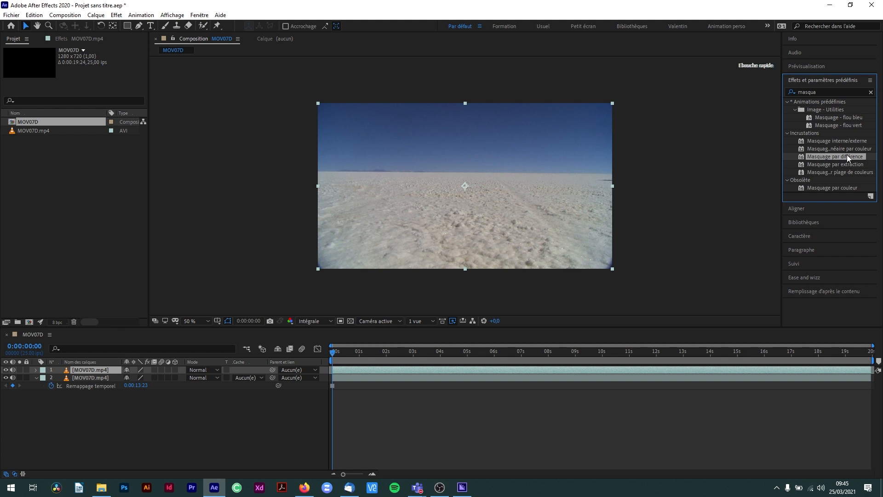
pyautogui.moveTo(847, 156); pyautogui.dragTo(97, 371)
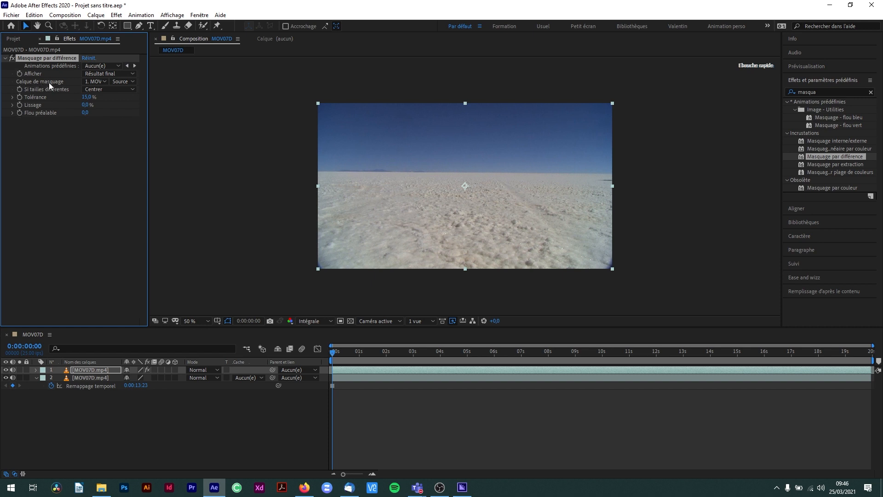
pyautogui.click(101, 82)
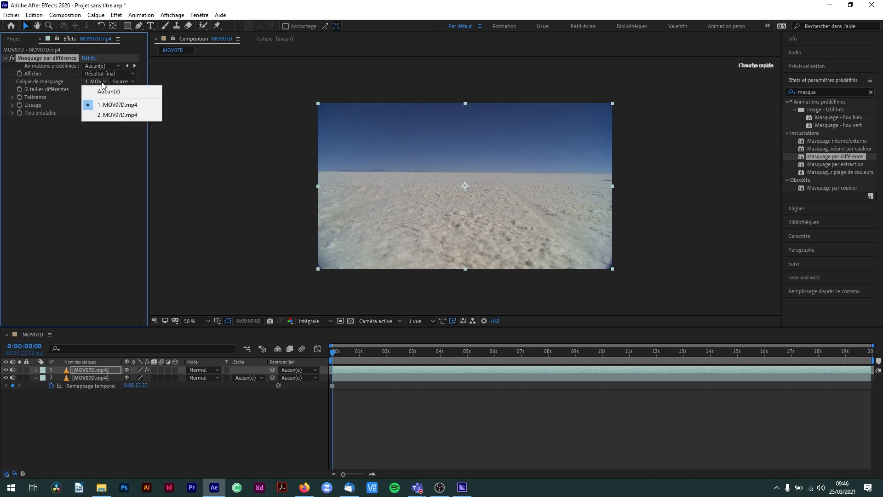
pyautogui.click(110, 114)
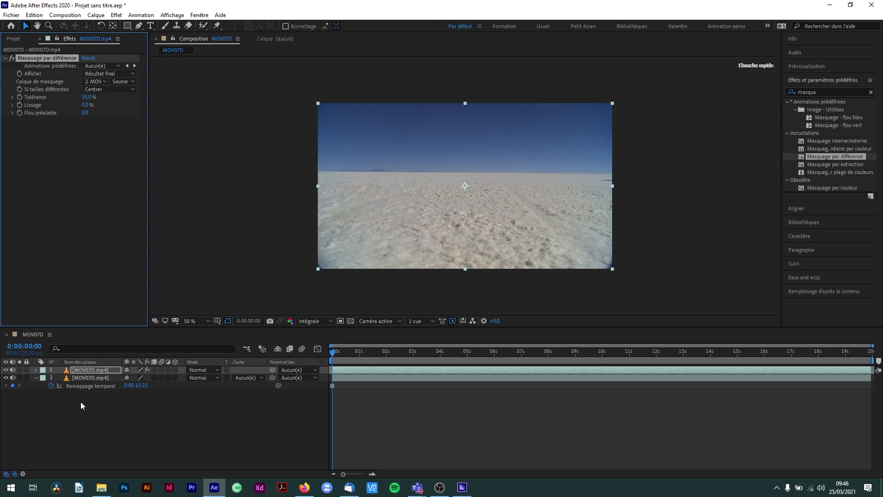
# Step: Rename the frozen lower layer as Arret sur image and the upper layer as Video
pyautogui.click(87, 378)
pyautogui.press('Return')
pyautogui.write('Arret sur image')
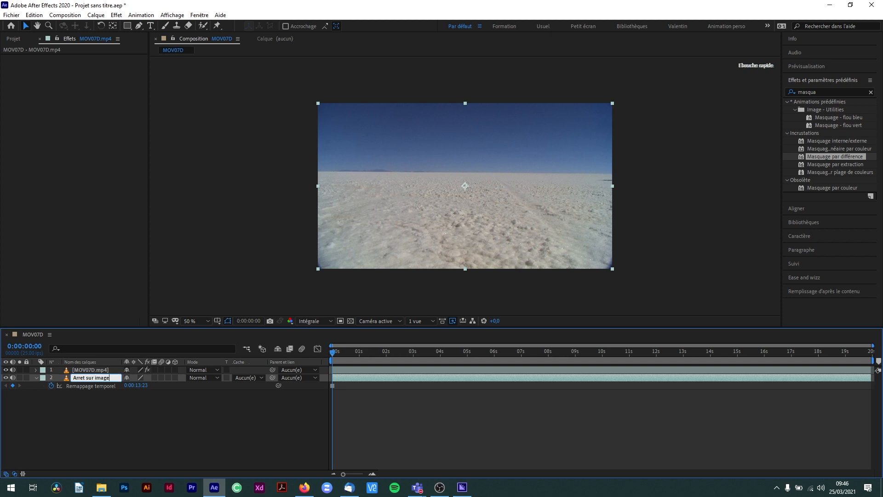
pyautogui.press('Return')
pyautogui.click(95, 369)
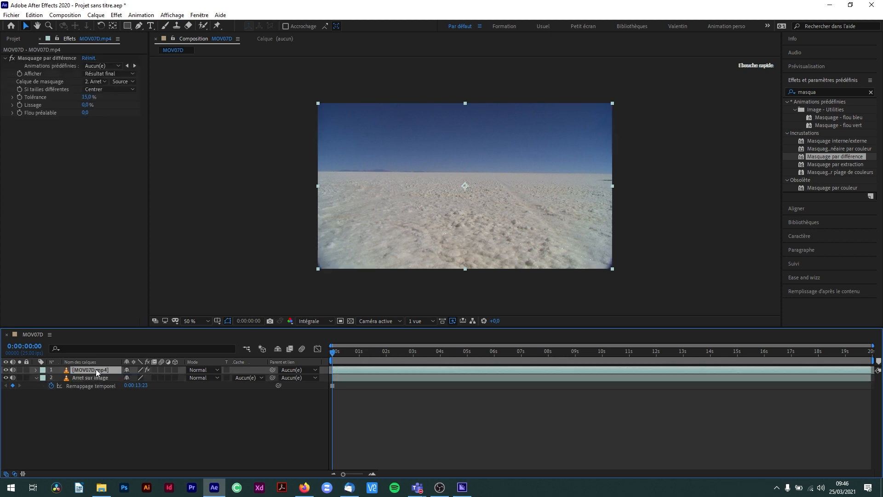
pyautogui.press('Return')
pyautogui.write('Video')
pyautogui.press('Return')
# Step: Confirm 2. Arret sur image as the effect's Calque de masquage and hide the Arret sur image layer
pyautogui.click(96, 82)
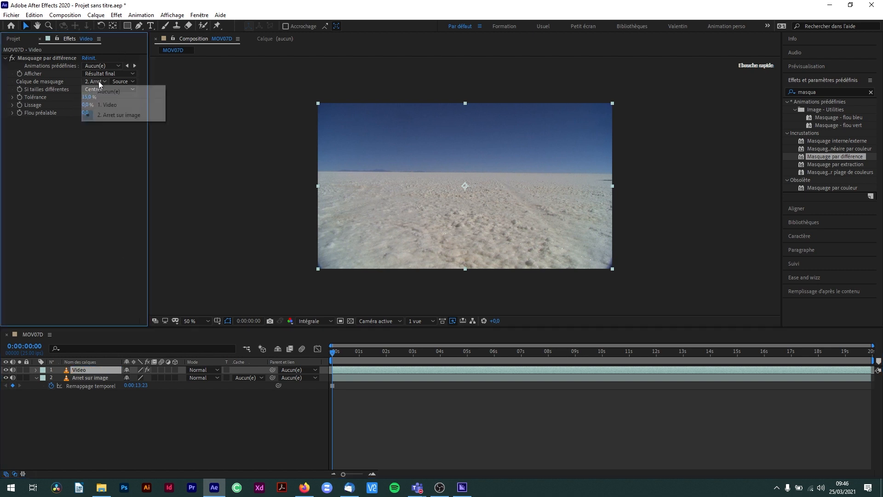
pyautogui.click(119, 115)
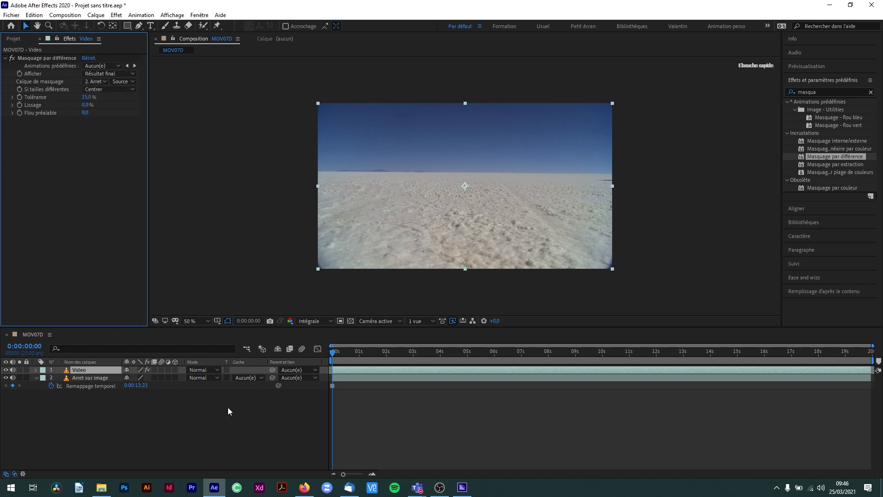
pyautogui.moveTo(335, 357)
pyautogui.mouseDown()
pyautogui.moveTo(838, 373)
pyautogui.moveTo(326, 372)
pyautogui.mouseUp()
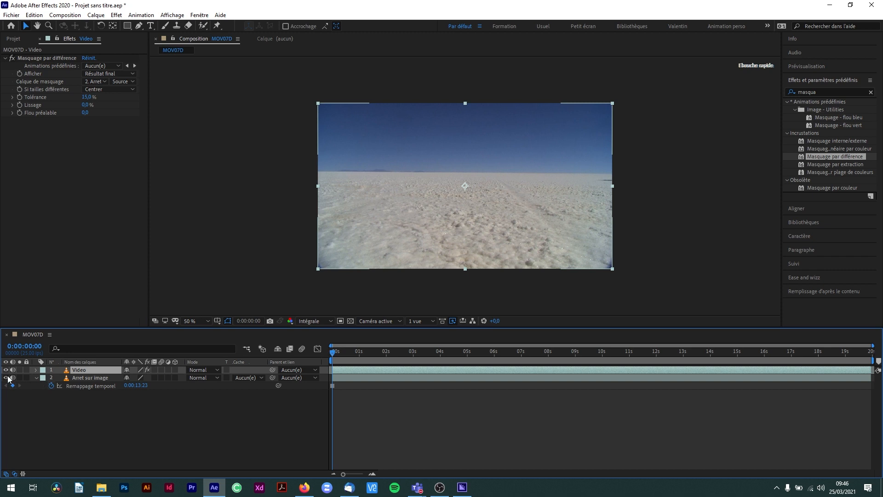
pyautogui.click(7, 378)
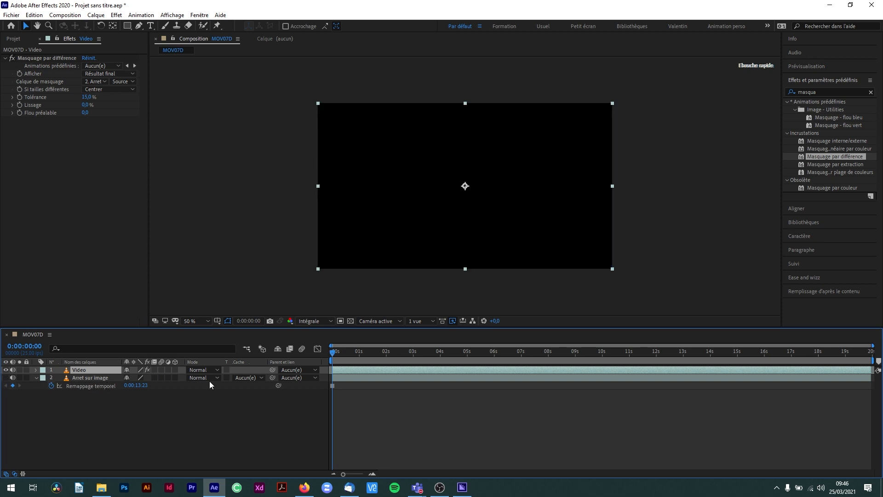
# Step: Inspect the keyed walkers at 0:00:08:17 and set the effect's Tolérance to 10,0 % and Flou préalable to 3,7
pyautogui.moveTo(337, 356); pyautogui.dragTo(569, 414)
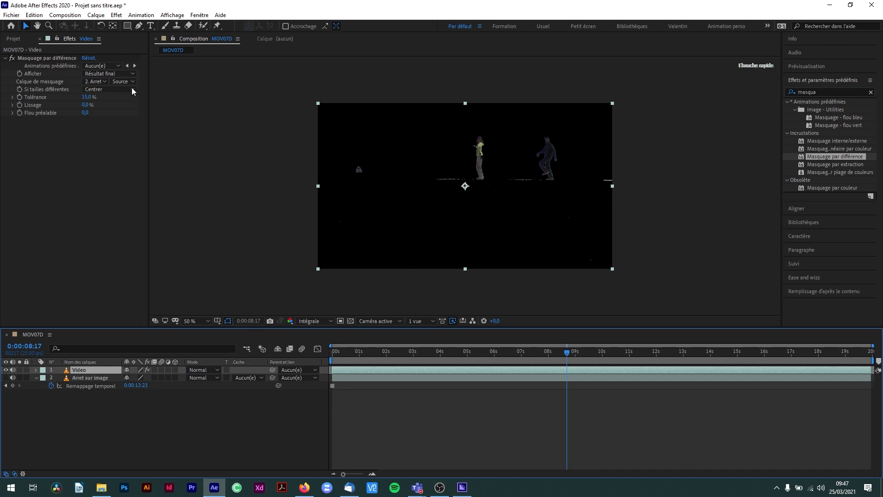
pyautogui.press('/')
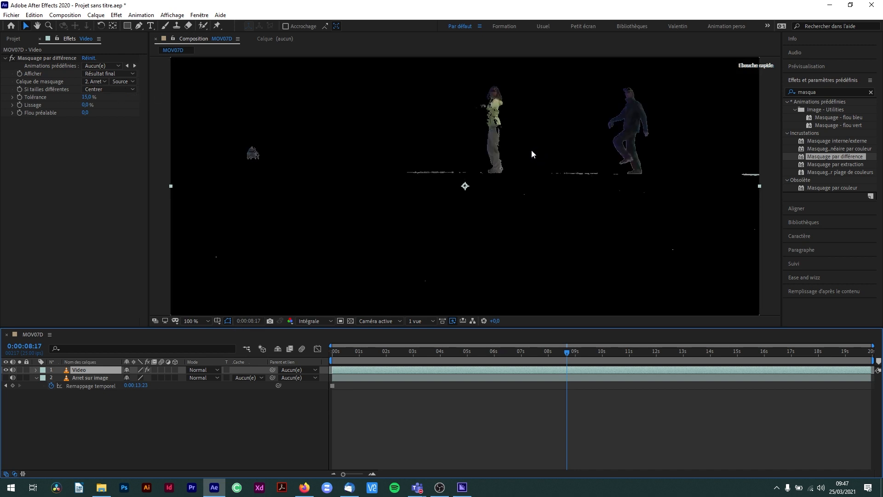
pyautogui.press('.')
pyautogui.press('h')
pyautogui.moveTo(592, 118); pyautogui.dragTo(501, 234)
pyautogui.press('v')
pyautogui.moveTo(89, 97); pyautogui.dragTo(101, 112)
pyautogui.press(',')
pyautogui.press(',')
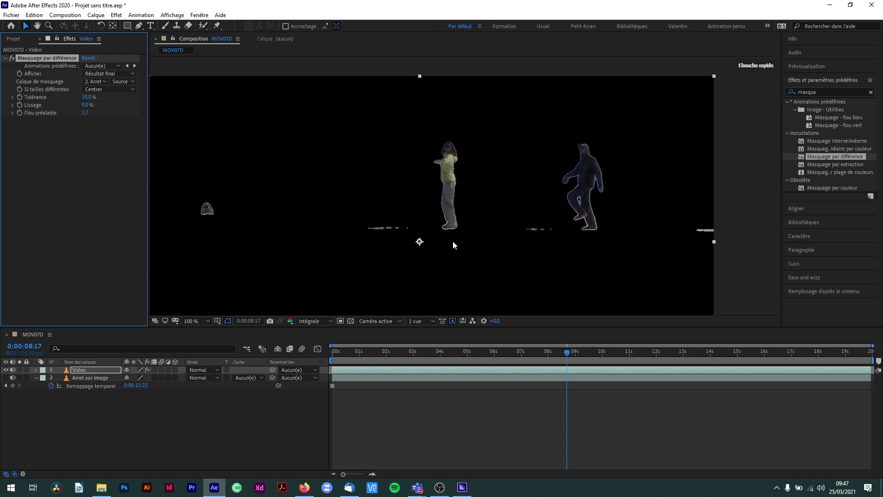
# Step: At 0:00:08:22, refine the difference matte with Tolérance 12,0 %, Lissage 1,0 % and Flou préalable 5,9
pyautogui.moveTo(567, 351); pyautogui.dragTo(573, 369)
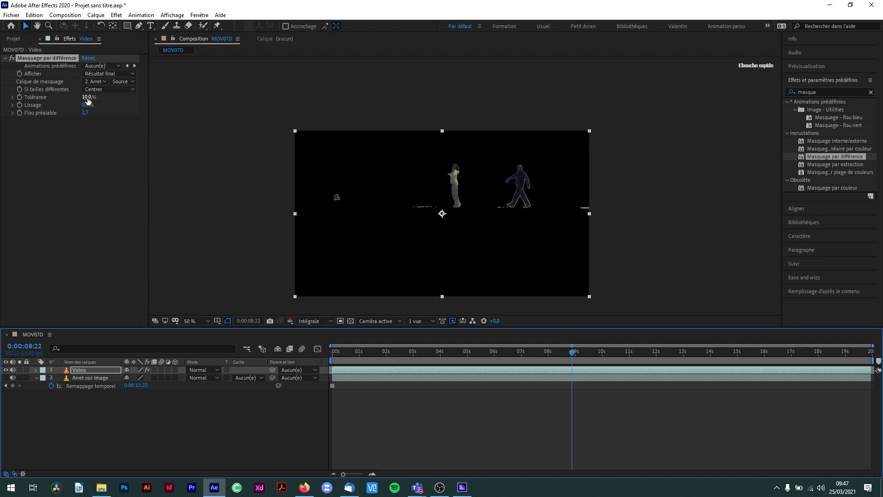
pyautogui.moveTo(88, 98)
pyautogui.mouseDown()
pyautogui.moveTo(94, 111)
pyautogui.moveTo(86, 105)
pyautogui.mouseUp()
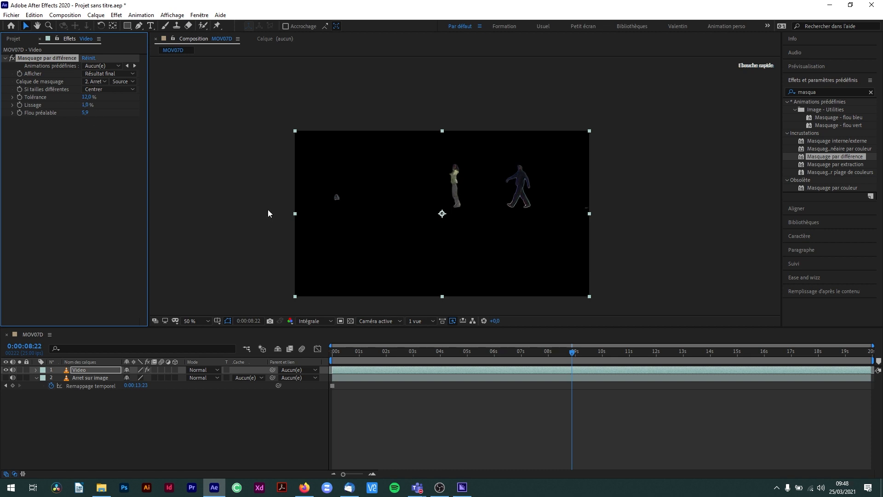
# Step: Inspect the keyed walker at 0:00:05:10 and review the Calque de masquage choices in the Video layer's Masquage par différence effect
pyautogui.moveTo(569, 352); pyautogui.dragTo(475, 389)
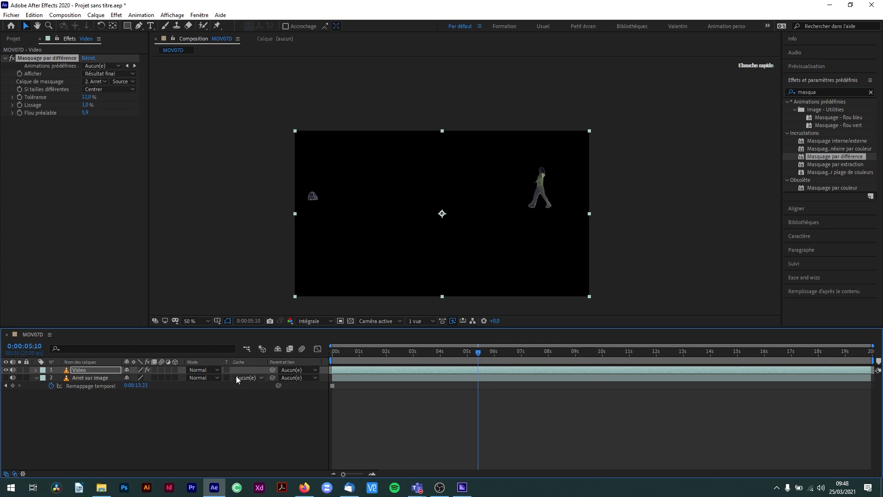
pyautogui.click(88, 371)
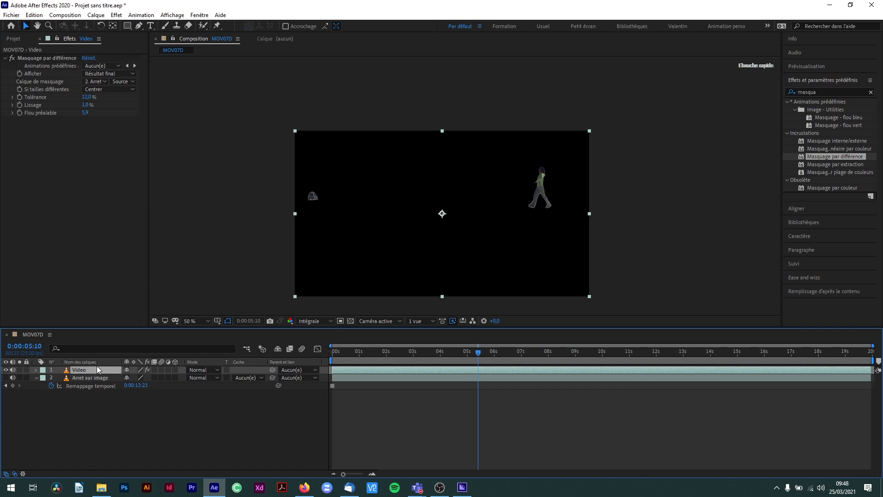
pyautogui.click(85, 81)
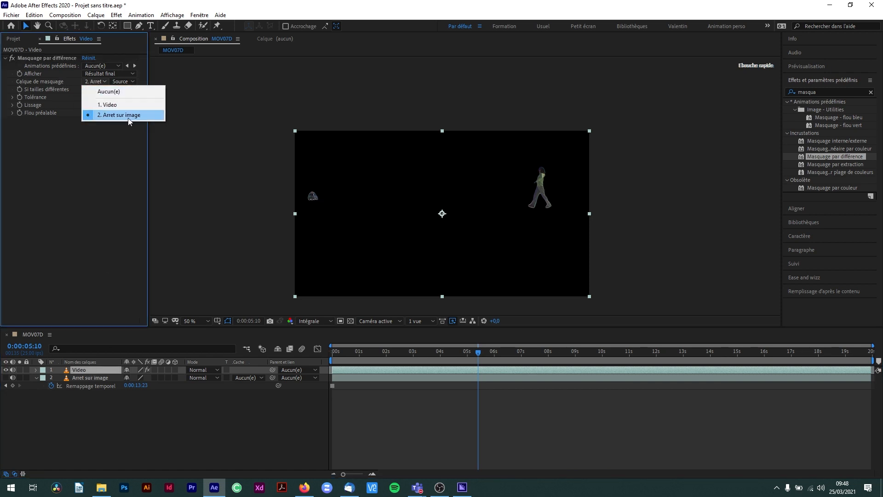
pyautogui.click(111, 161)
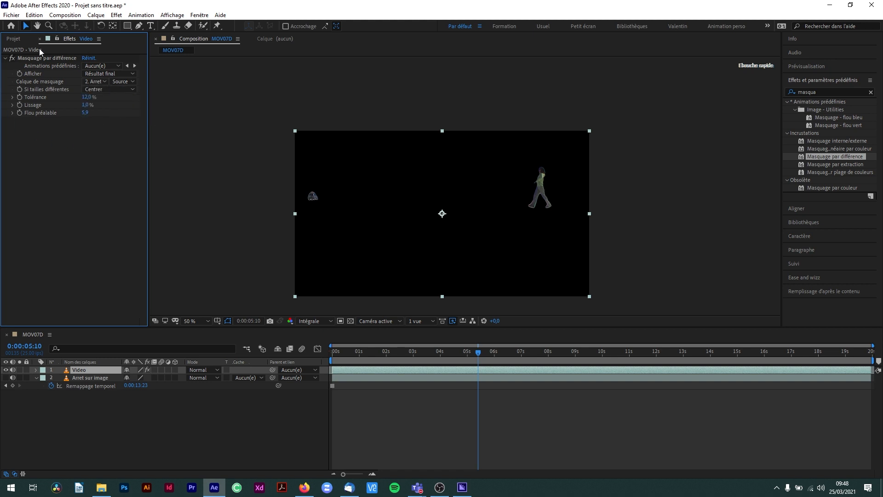
pyautogui.click(52, 59)
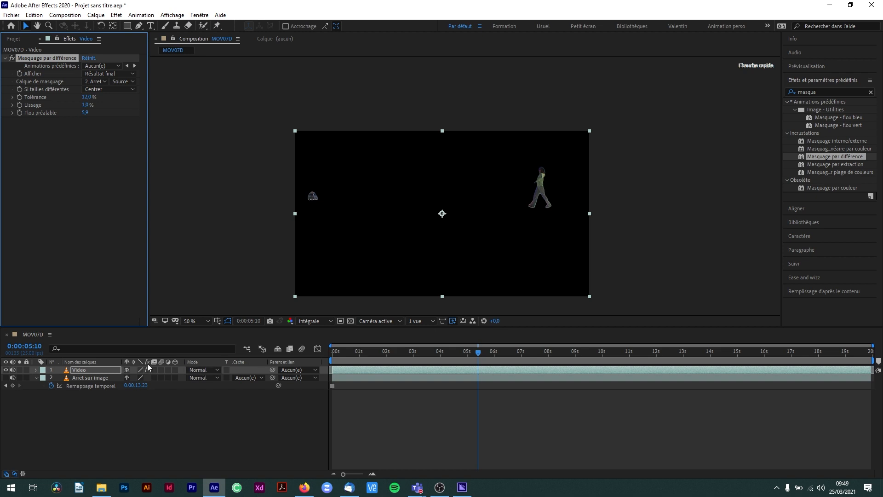
# Step: Check the Arret sur image layer at 0:00:00:00, then the Video layer's key and Calque de masquage setting at 0:00:06:12
pyautogui.click(98, 379)
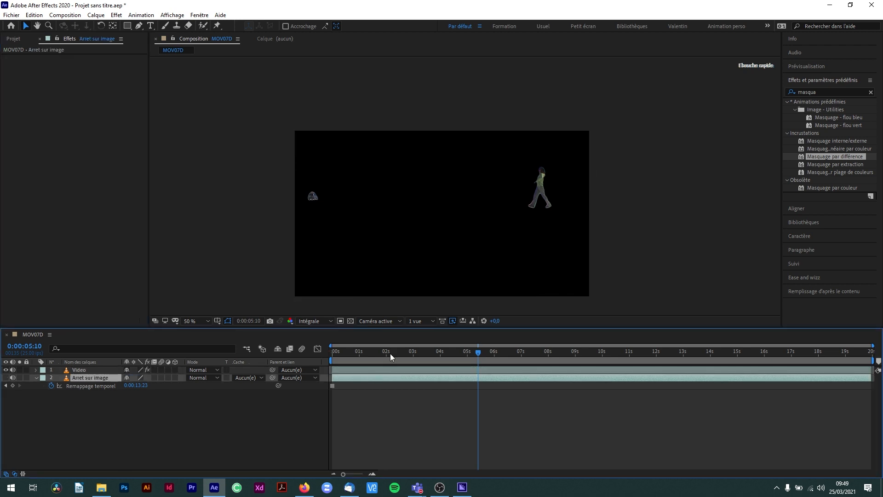
pyautogui.press('Home')
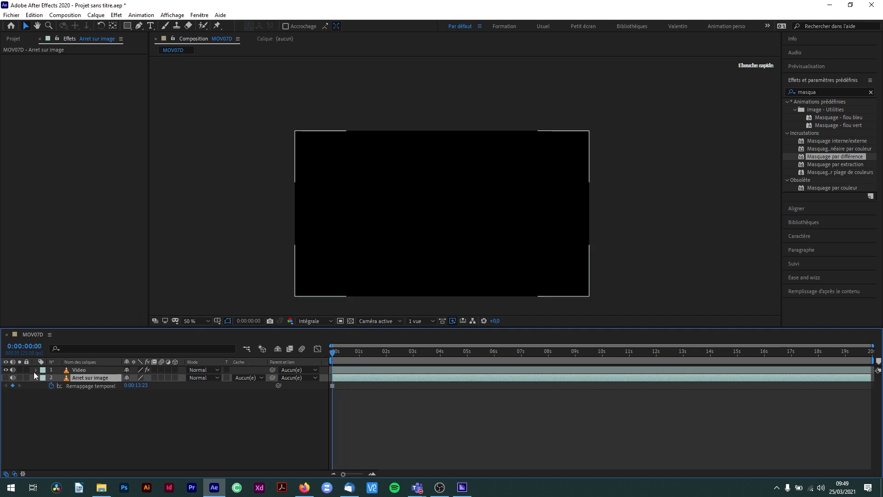
pyautogui.click(90, 369)
pyautogui.moveTo(333, 352); pyautogui.dragTo(507, 355)
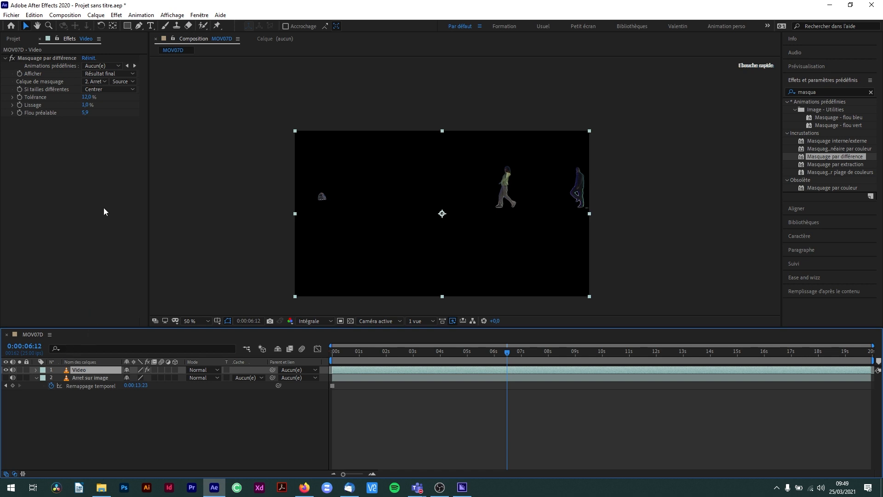
pyautogui.click(95, 81)
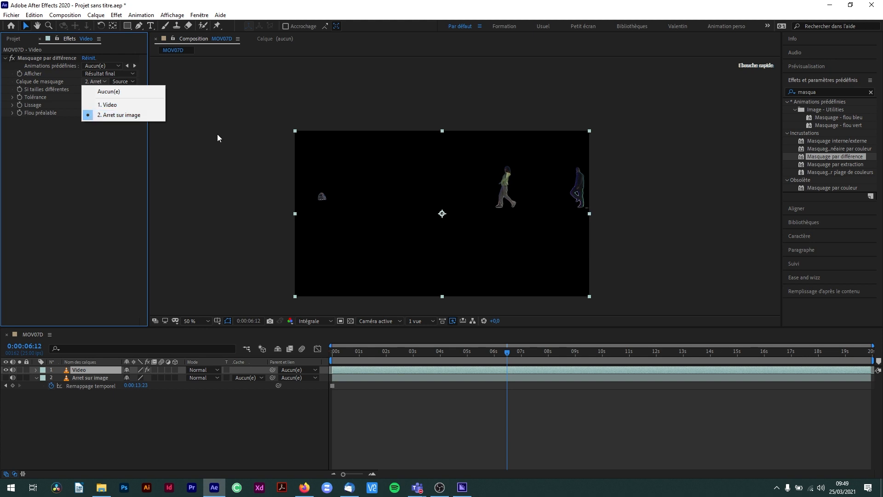
pyautogui.click(111, 162)
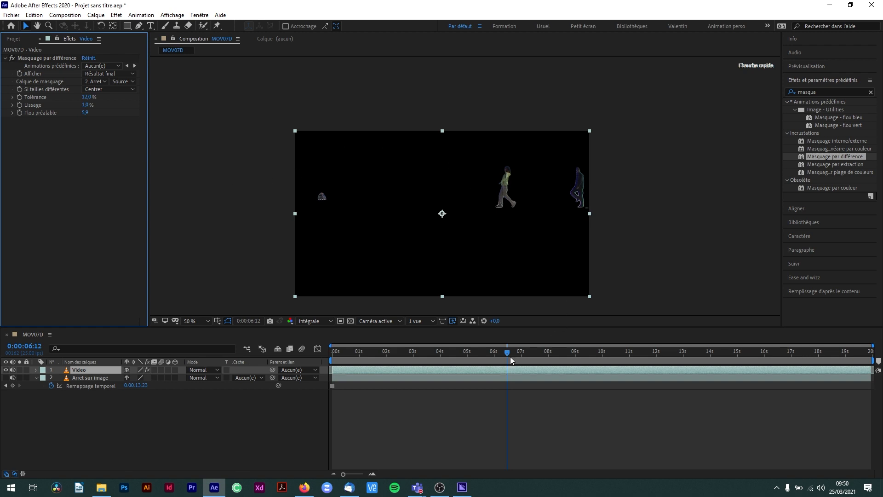
# Step: At 0:00:09:05, compare the keyed walkers with and without the Arret sur image layer displayed, leaving that layer hidden
pyautogui.click(485, 358)
pyautogui.moveTo(485, 360); pyautogui.dragTo(581, 363)
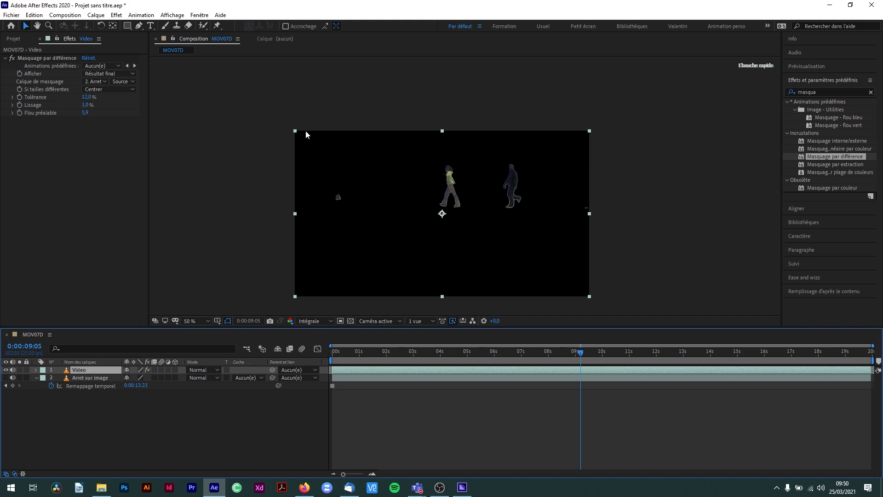
pyautogui.click(6, 378)
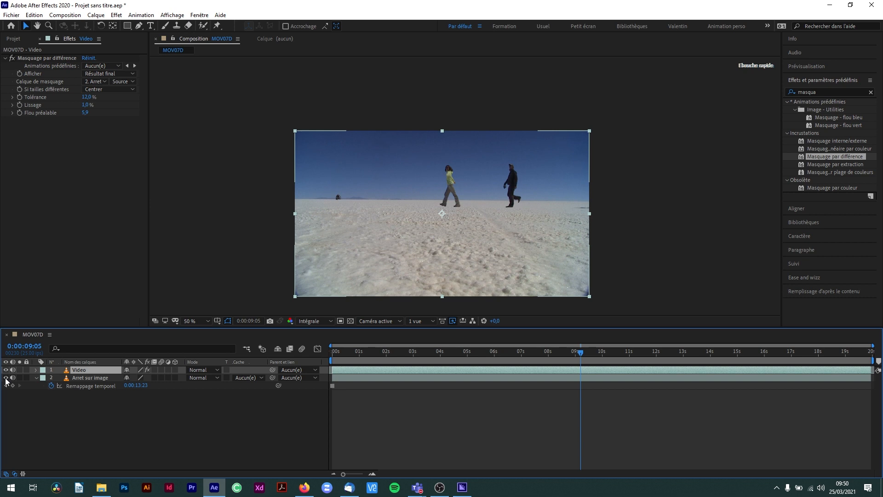
pyautogui.click(6, 378)
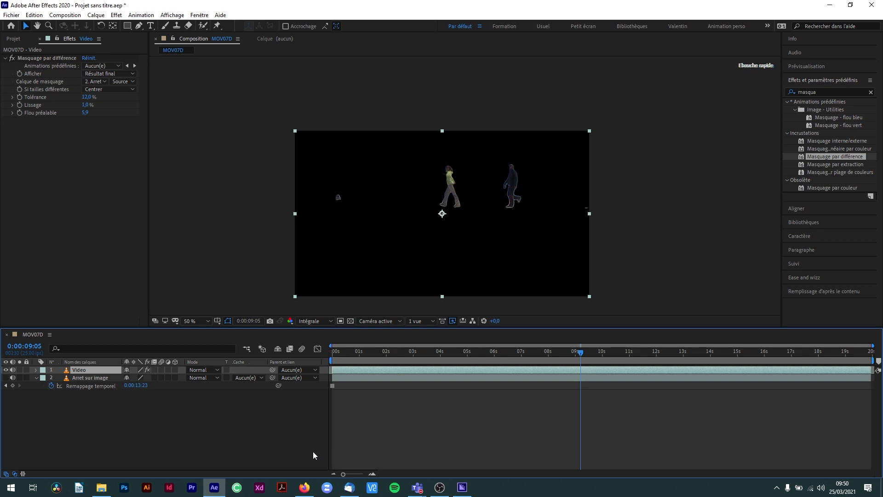
# Step: Review the Arret sur image layer's Temps options and select its Remappage temporel keyframe at the start
pyautogui.click(89, 377)
pyautogui.rightClick(90, 377)
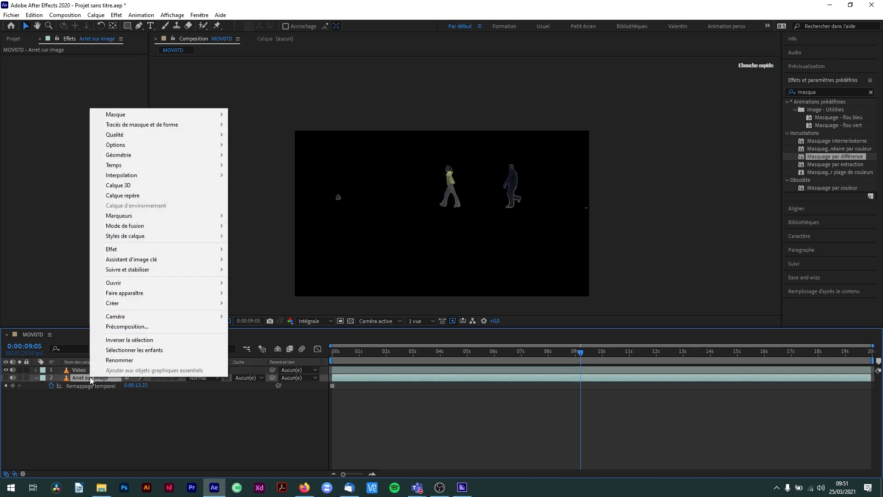
pyautogui.moveTo(190, 167)
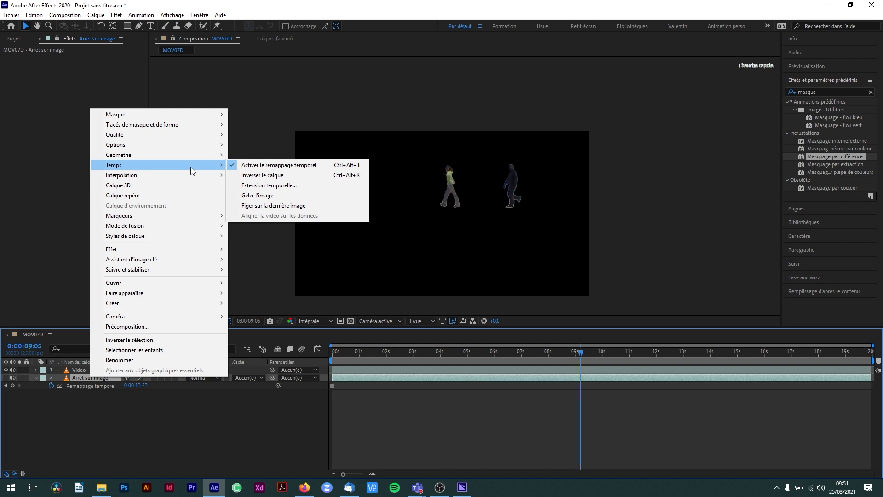
pyautogui.click(338, 393)
pyautogui.click(332, 386)
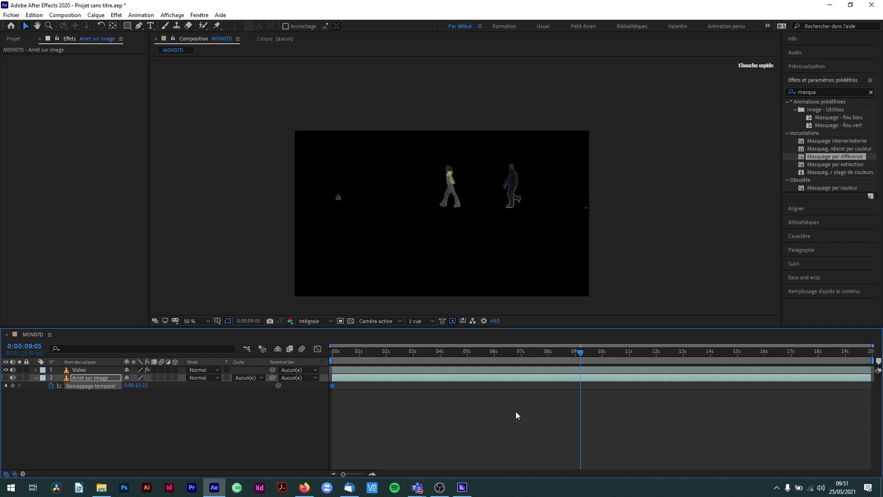
pyautogui.click(433, 491)
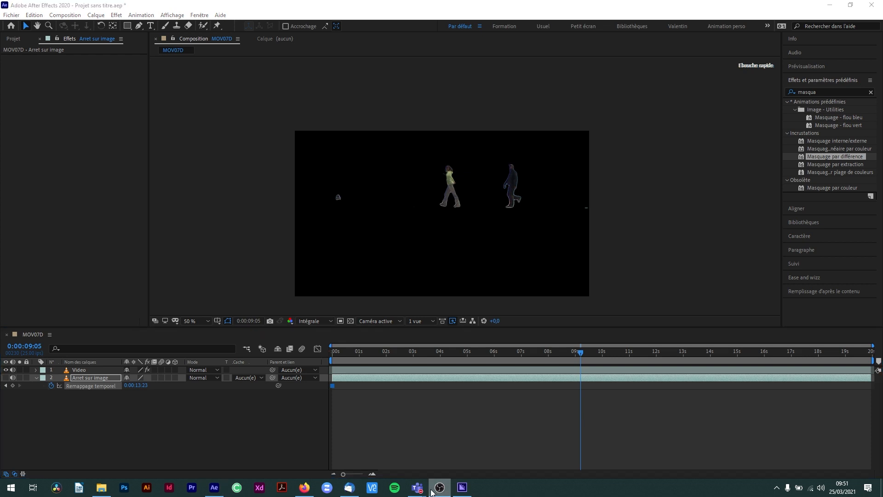
pyautogui.moveTo(424, 490)
pyautogui.click(417, 435)
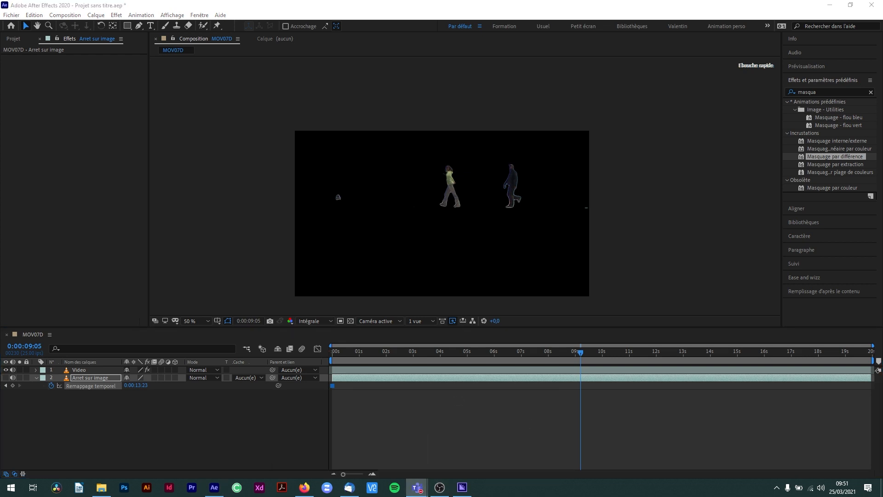
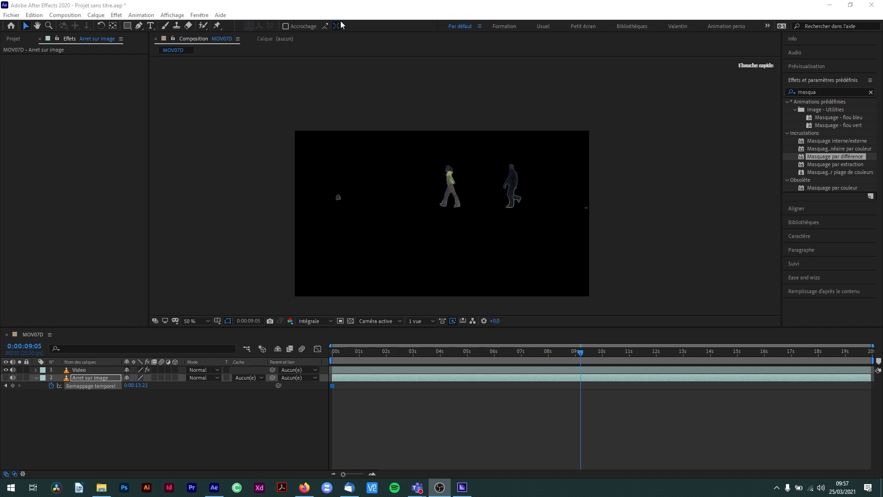
pyautogui.click(347, 7)
# Step: Compare the frozen background frame at 0:00:00:00 with the keyed video up to 0:00:18:10, and return to the start
pyautogui.moveTo(460, 347); pyautogui.dragTo(301, 352)
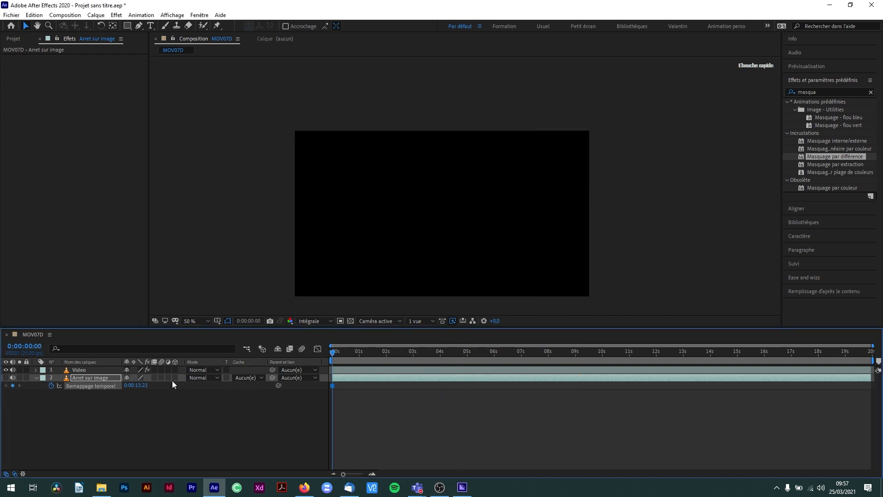
pyautogui.click(6, 377)
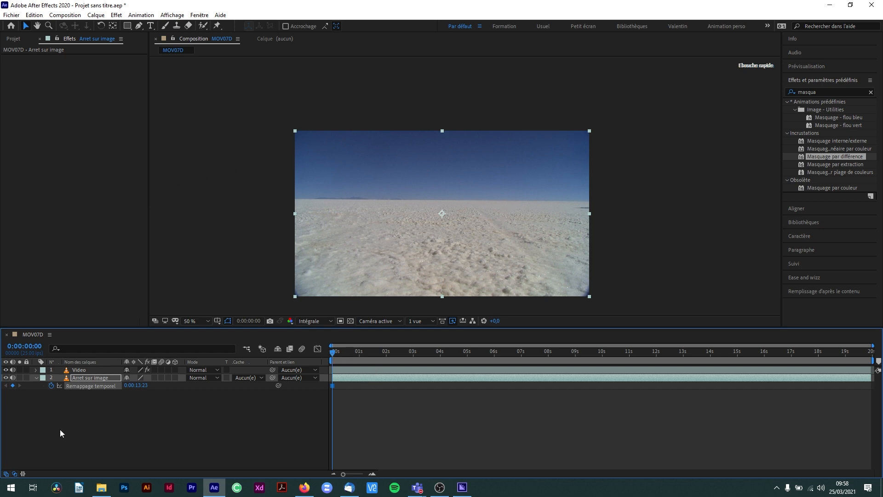
pyautogui.click(6, 378)
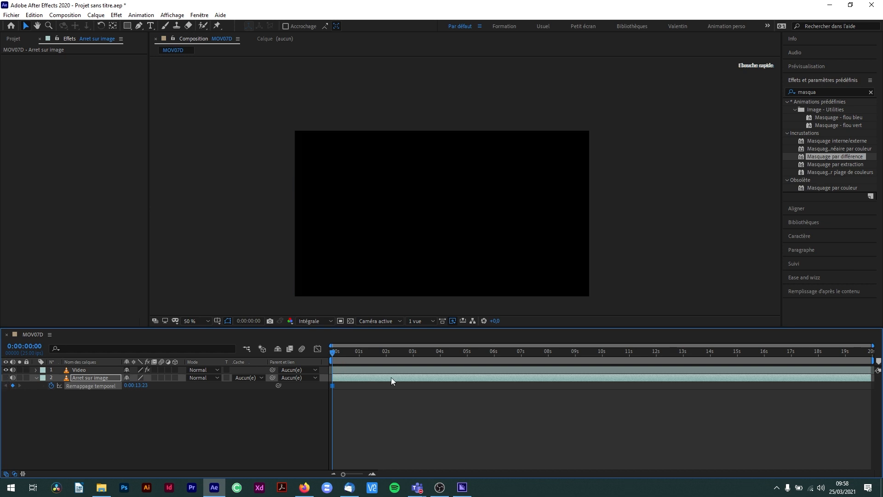
pyautogui.moveTo(338, 353); pyautogui.dragTo(829, 363)
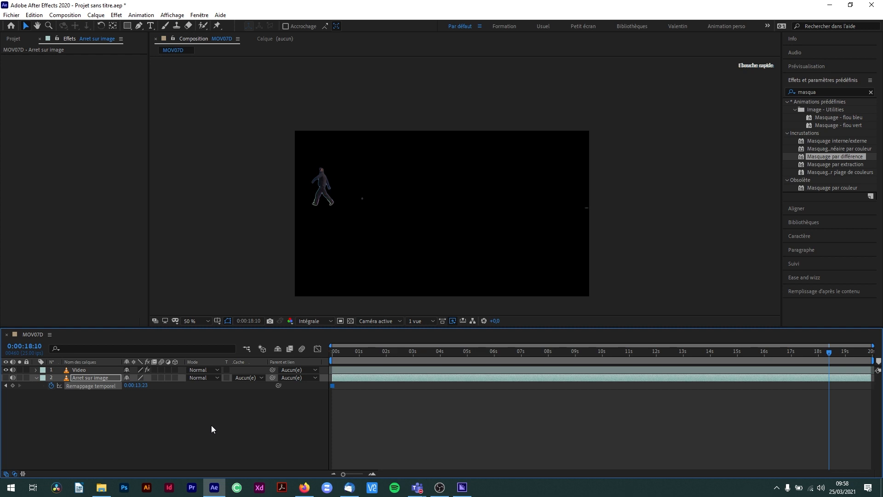
pyautogui.moveTo(434, 351); pyautogui.dragTo(267, 386)
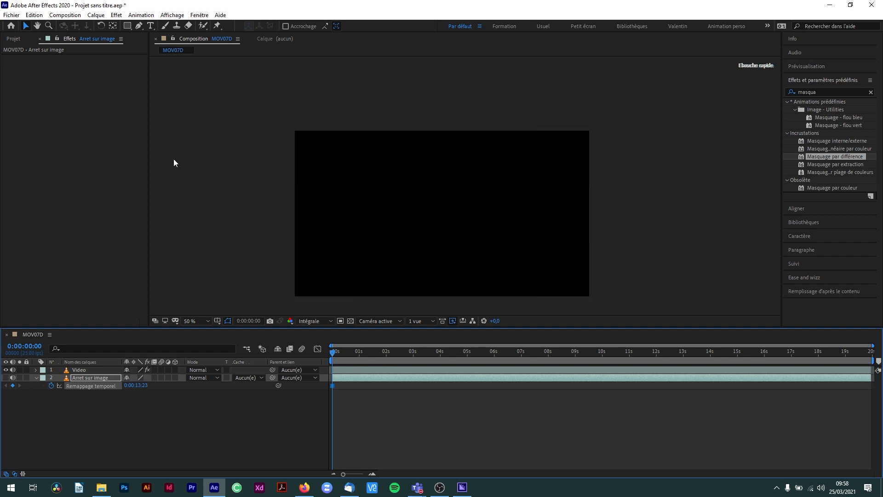
# Step: Import desert-2.jpg from the img folder and place it in the MOV07D composition beneath the Arret sur image layer
pyautogui.click(20, 38)
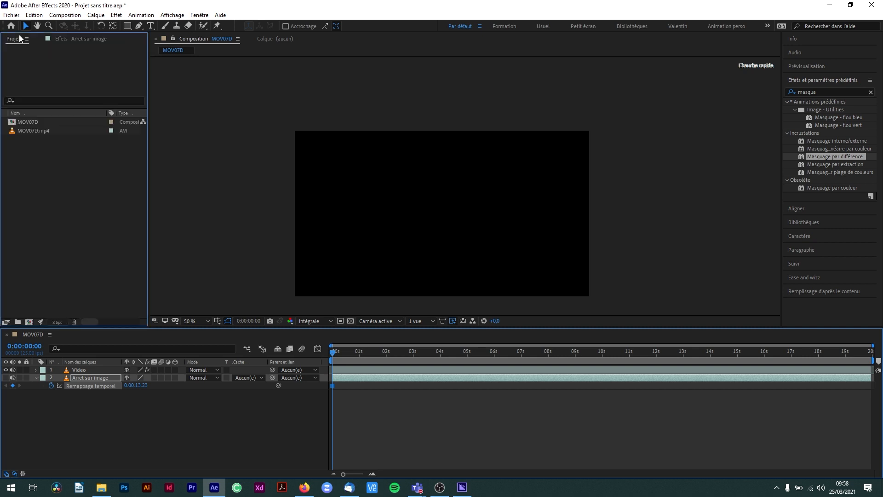
pyautogui.doubleClick(32, 171)
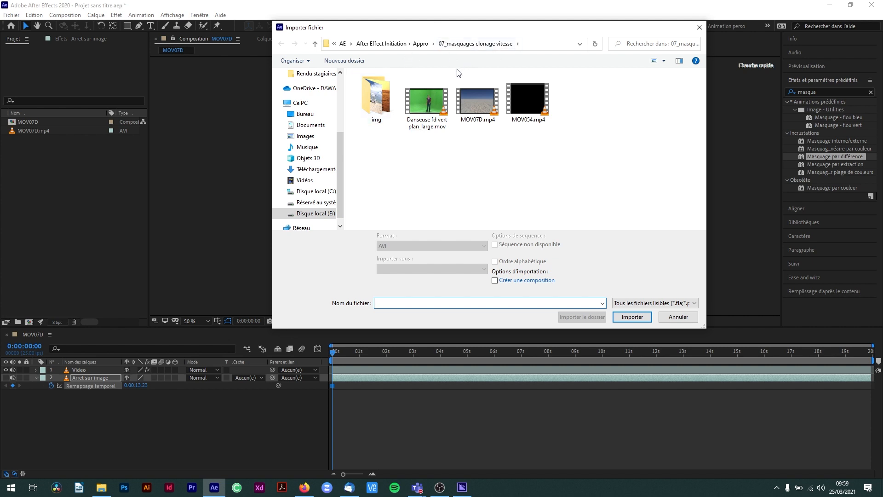
pyautogui.doubleClick(381, 92)
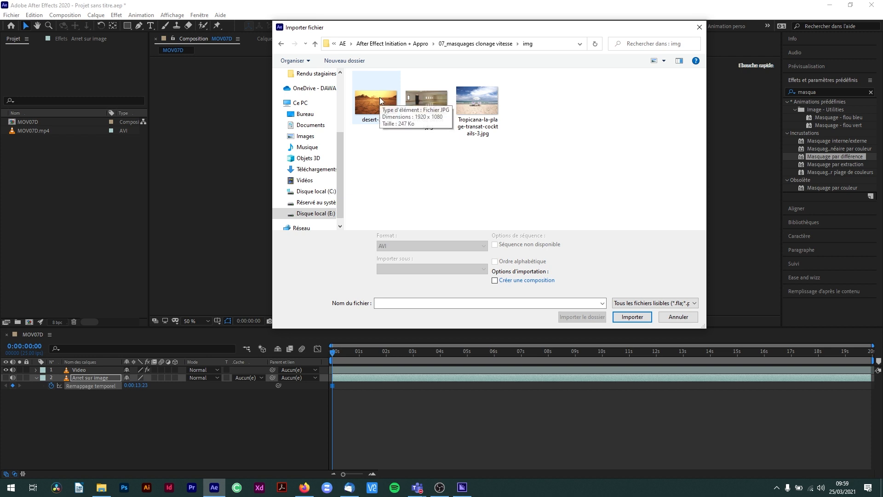
pyautogui.doubleClick(387, 100)
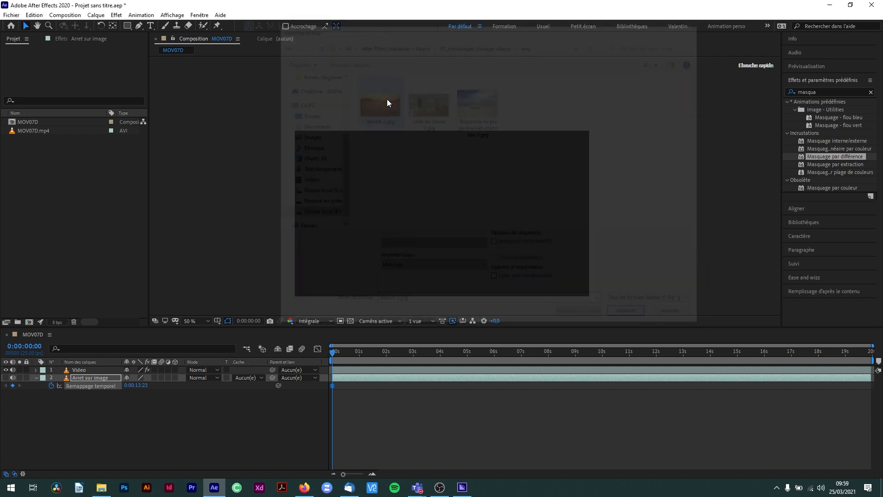
pyautogui.moveTo(31, 123); pyautogui.dragTo(128, 418)
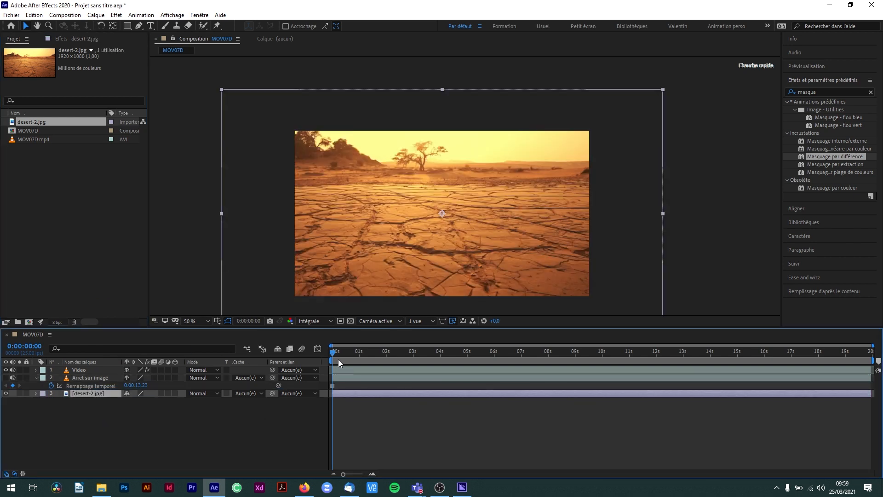
# Step: Preview the walkers composited over the desert background and examine the frame at 0:00:10:22
pyautogui.press('space')
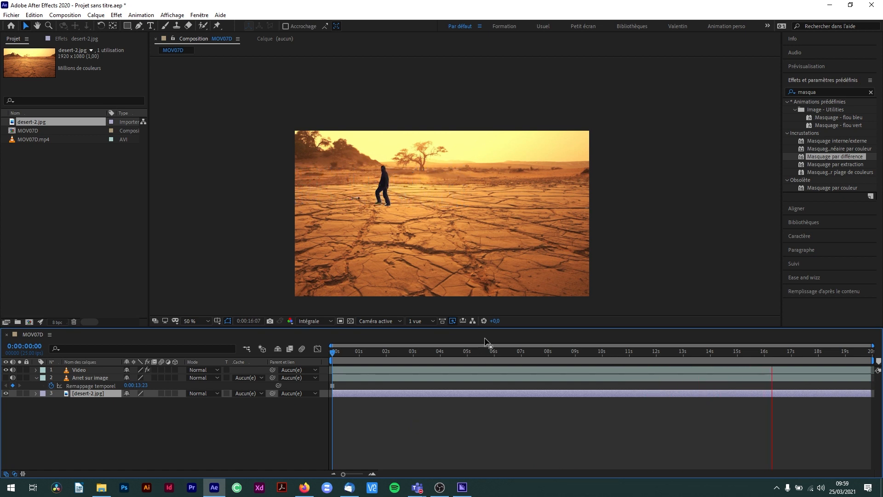
pyautogui.moveTo(496, 351); pyautogui.dragTo(531, 363)
pyautogui.press('space')
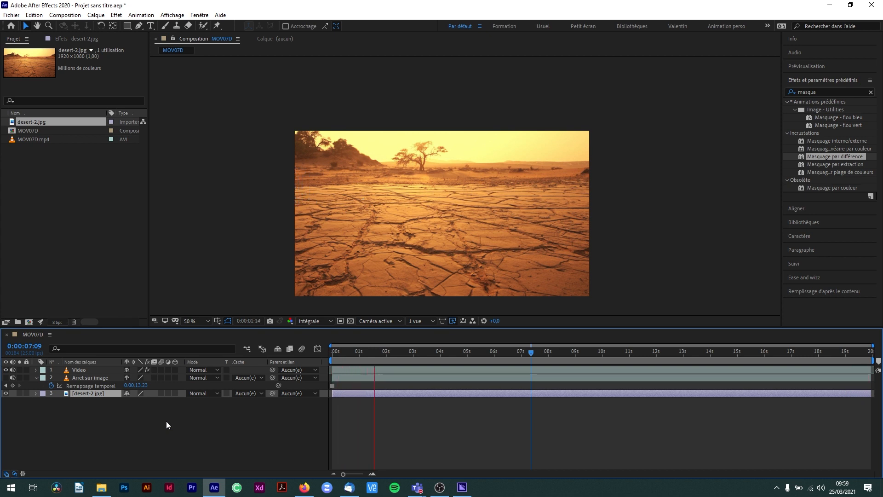
pyautogui.moveTo(462, 351); pyautogui.dragTo(626, 355)
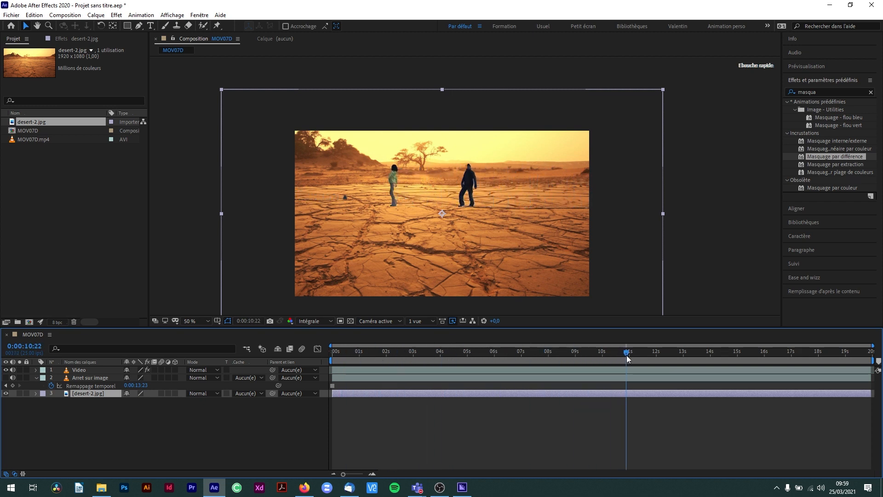
# Step: Go to 0:00:07:00, display the Video layer's effect settings, and examine the keyed walkers up close over the desert
pyautogui.moveTo(480, 362); pyautogui.dragTo(523, 376)
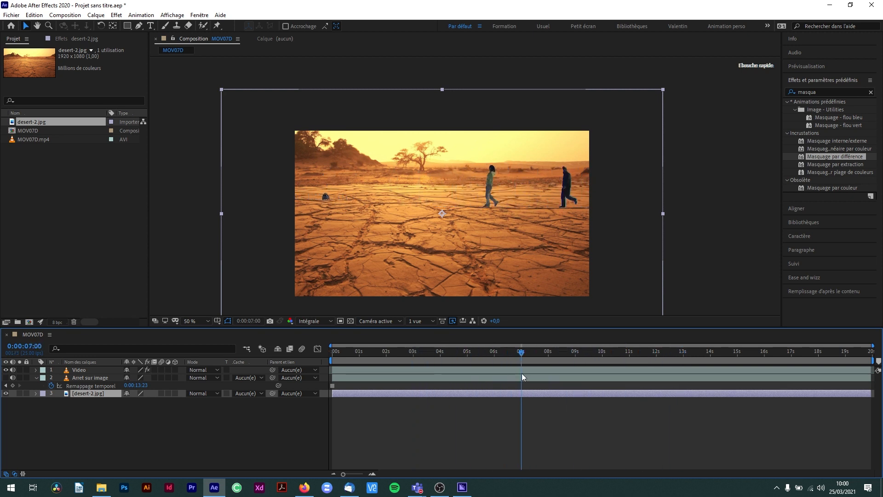
pyautogui.click(90, 371)
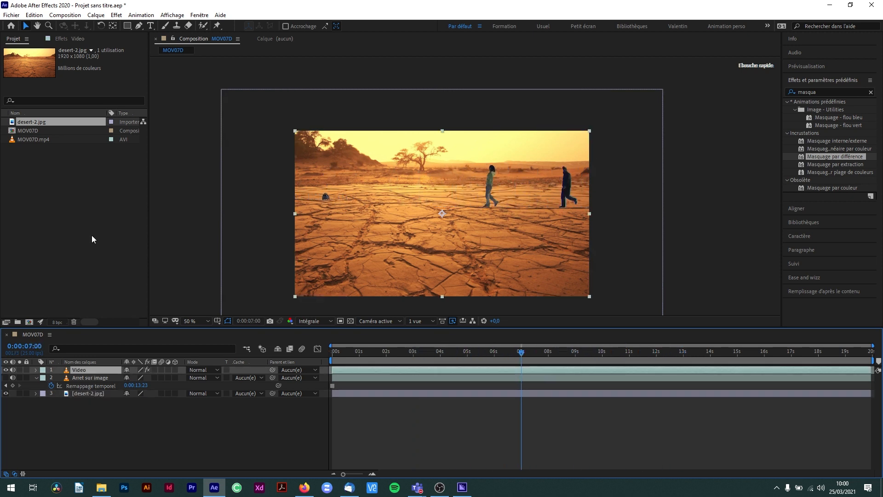
pyautogui.click(68, 42)
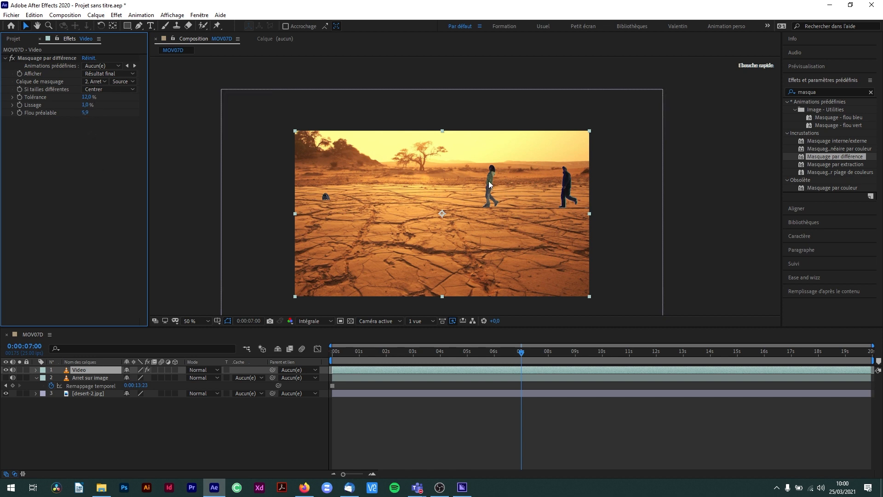
pyautogui.scroll(2, 490, 183)
pyautogui.scroll(-2, 611, 152)
pyautogui.scroll(3, 619, 186)
pyautogui.scroll(-1, 653, 196)
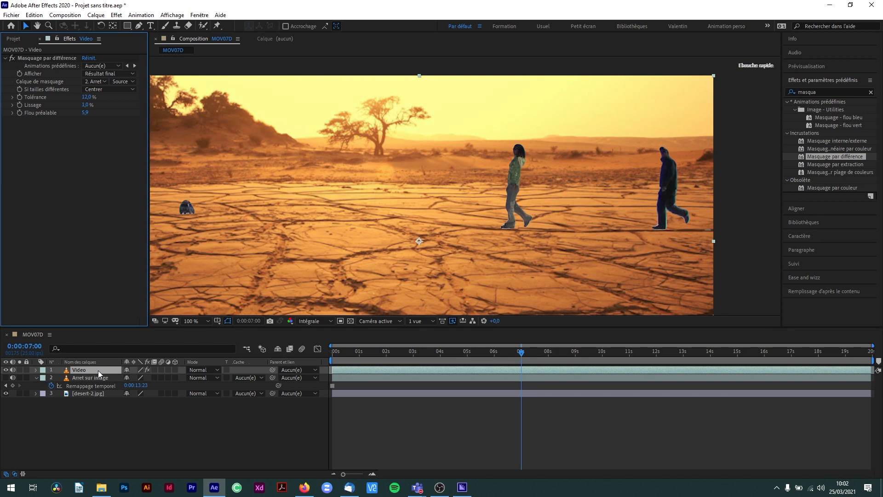
# Step: Try a Teinte/Saturation effect on the Video layer with Teinte globale at 311°, and remove it
pyautogui.click(870, 93)
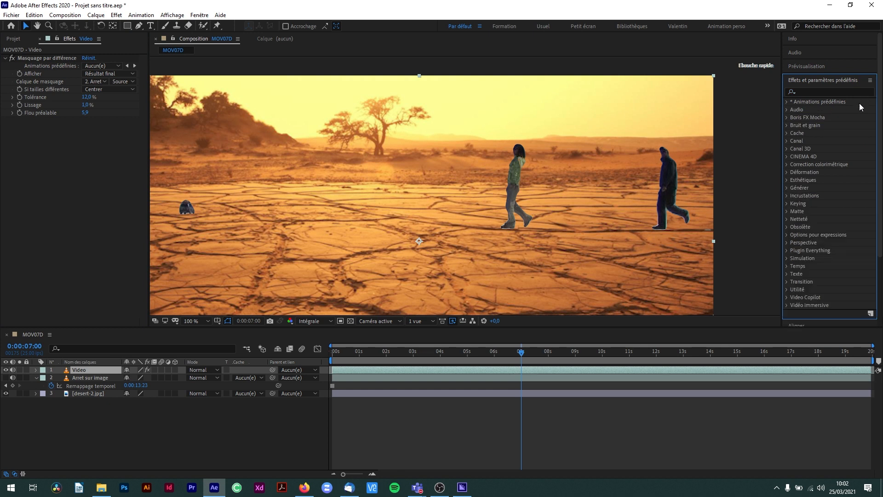
pyautogui.click(787, 164)
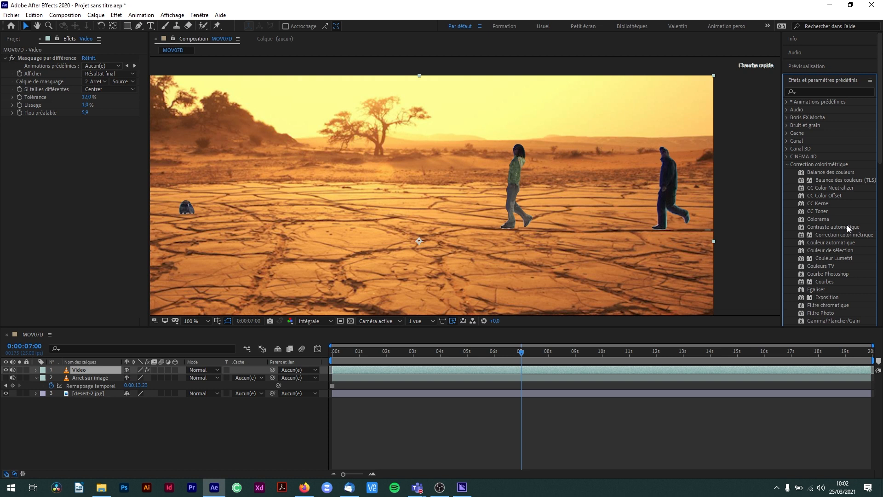
pyautogui.scroll(-3, 851, 217)
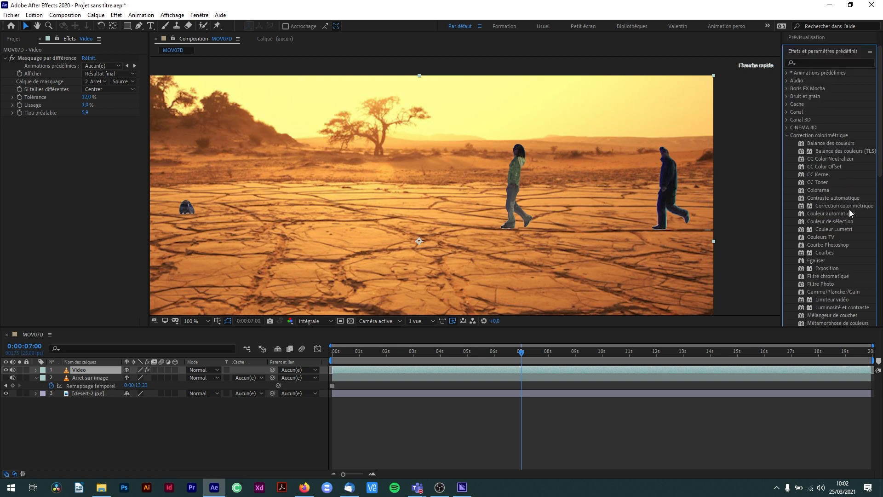
pyautogui.scroll(-5, 849, 211)
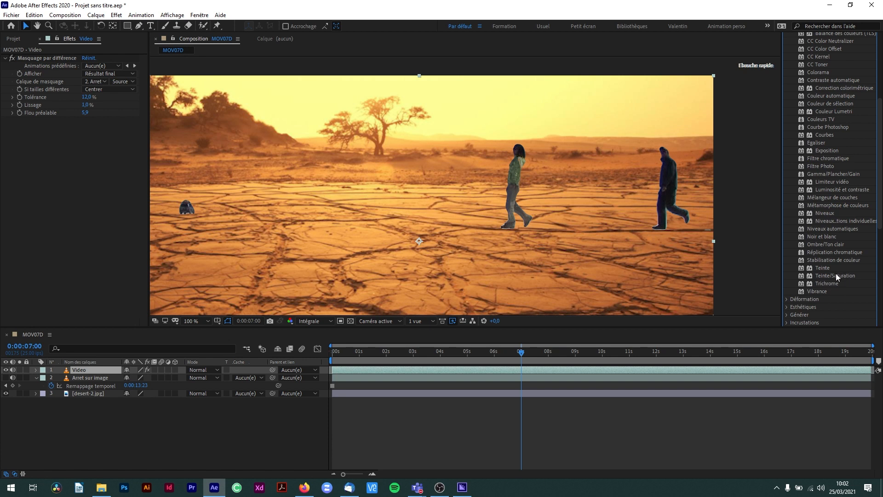
pyautogui.moveTo(837, 275); pyautogui.dragTo(41, 370)
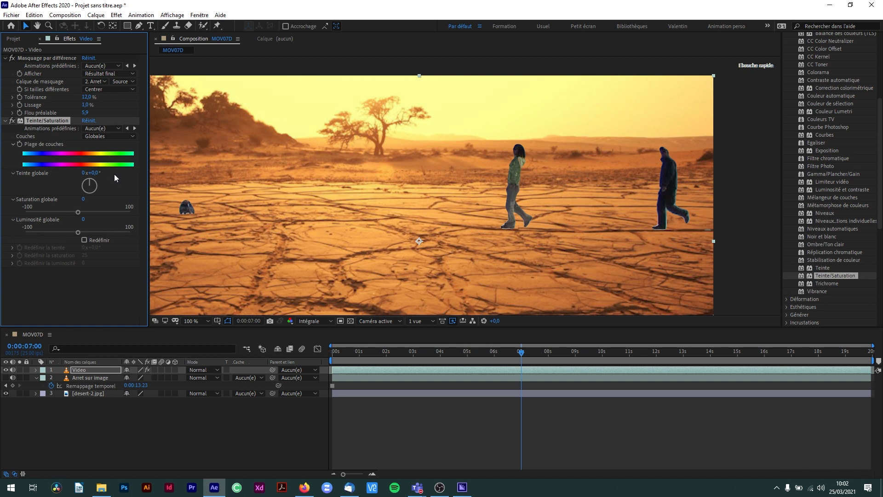
pyautogui.moveTo(90, 187); pyautogui.dragTo(44, 131)
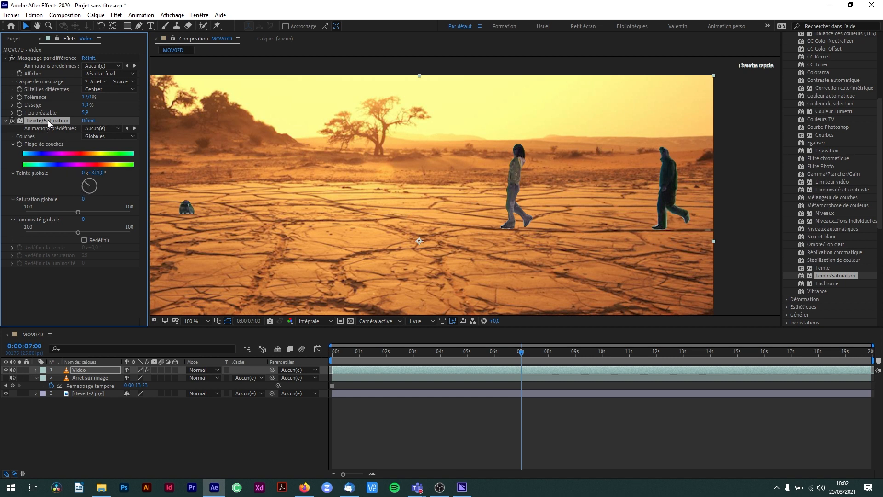
pyautogui.press('Delete')
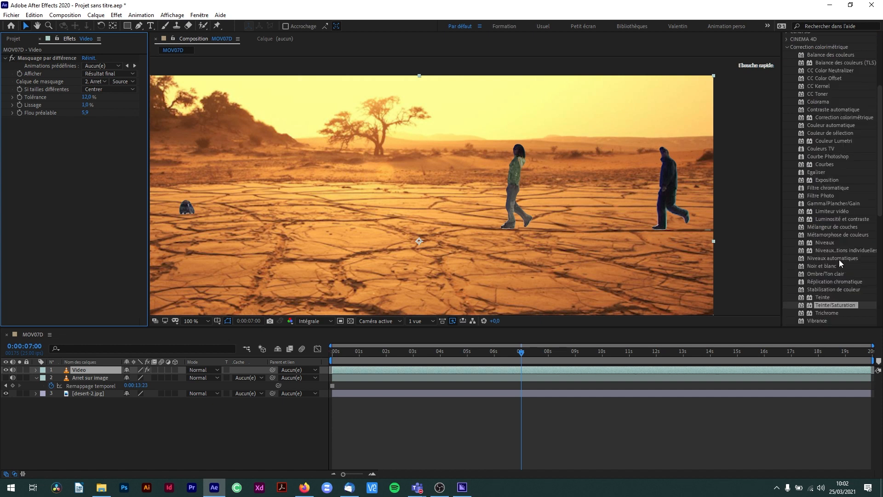
# Step: Try Correction colorimétrique on the Video layer, sampling the colour to correct from the dark-clothed walker and setting Correction de teinte to 209
pyautogui.scroll(2, 839, 262)
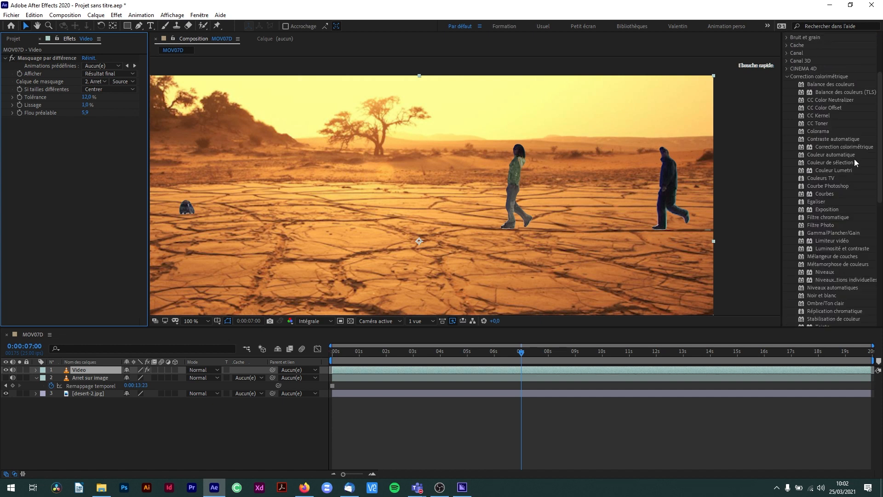
pyautogui.moveTo(846, 147); pyautogui.dragTo(92, 369)
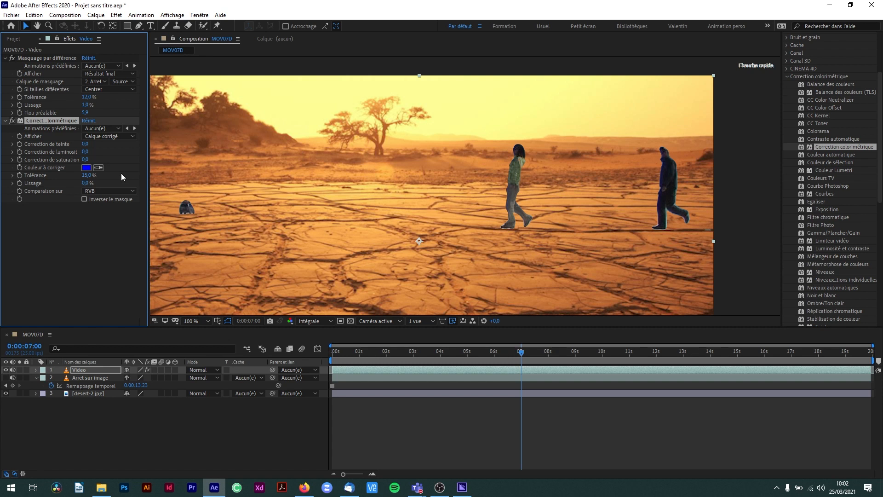
pyautogui.click(96, 168)
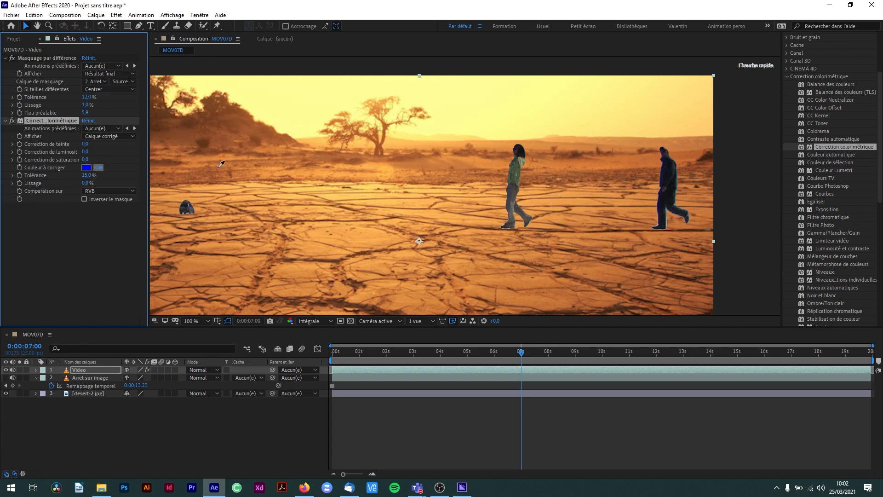
pyautogui.click(667, 214)
pyautogui.moveTo(86, 144); pyautogui.dragTo(180, 141)
# Step: Browse the colour correction effects for an alternative and remove Correction colorimétrique from the Video layer
pyautogui.scroll(-3, 849, 217)
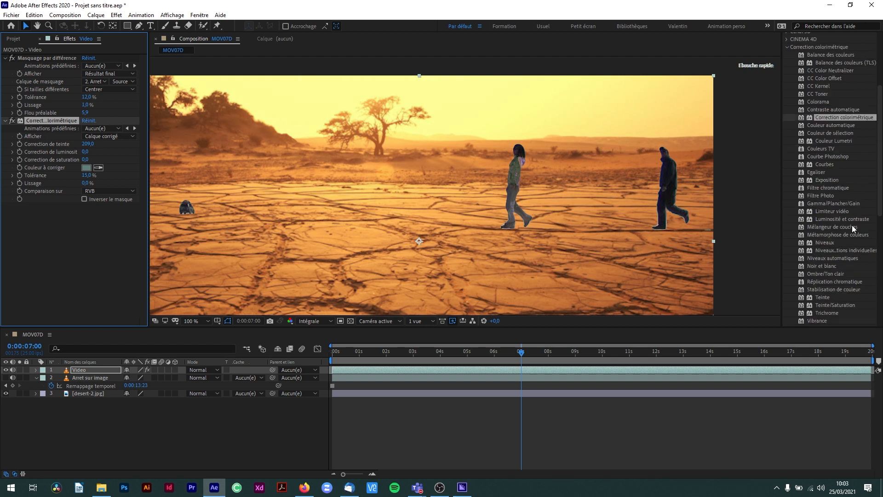
pyautogui.scroll(3, 833, 251)
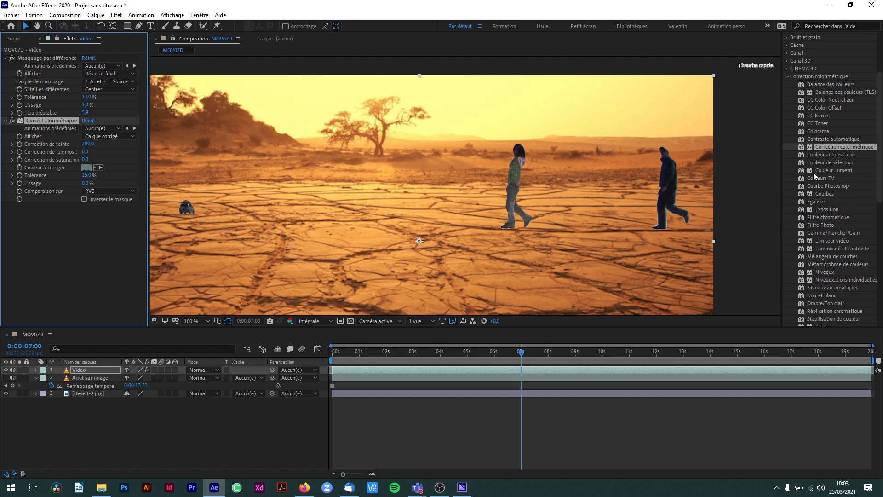
pyautogui.scroll(-5, 831, 221)
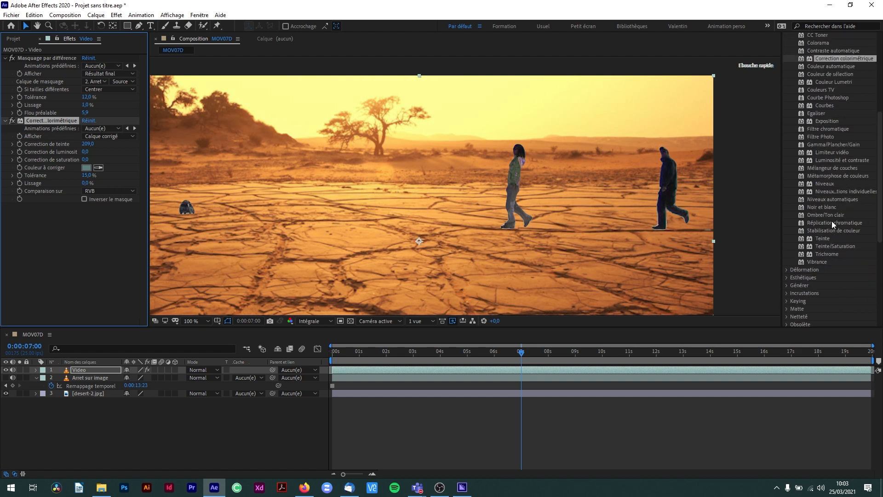
pyautogui.scroll(-2, 832, 221)
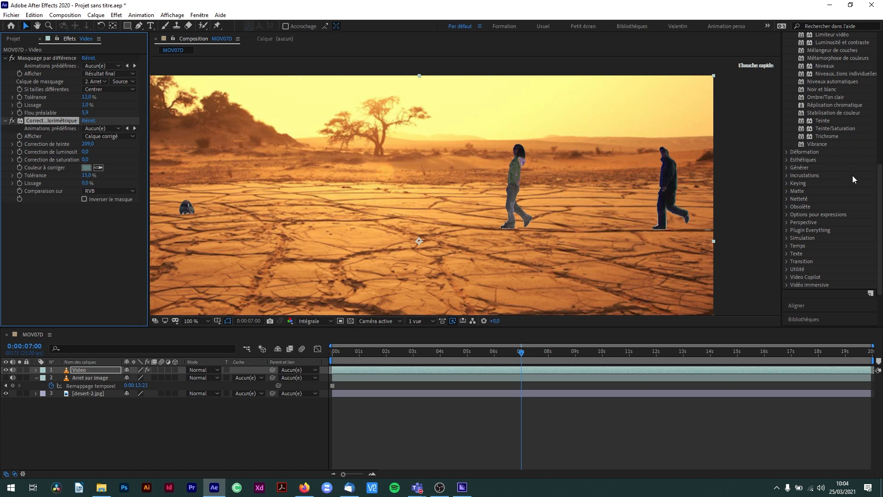
pyautogui.scroll(9, 845, 246)
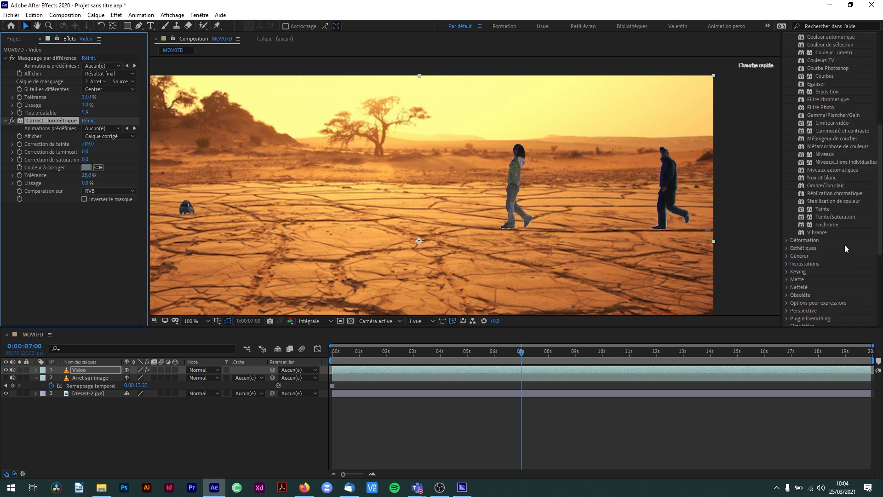
pyautogui.scroll(4, 845, 245)
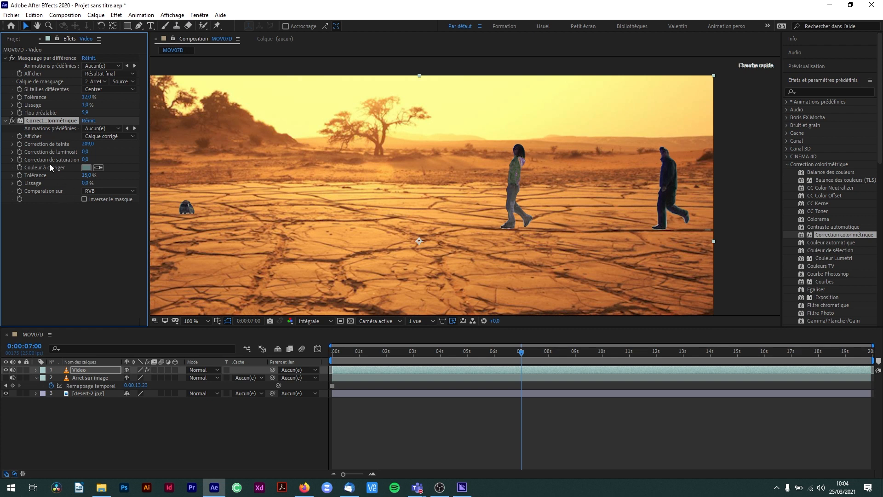
pyautogui.press('Delete')
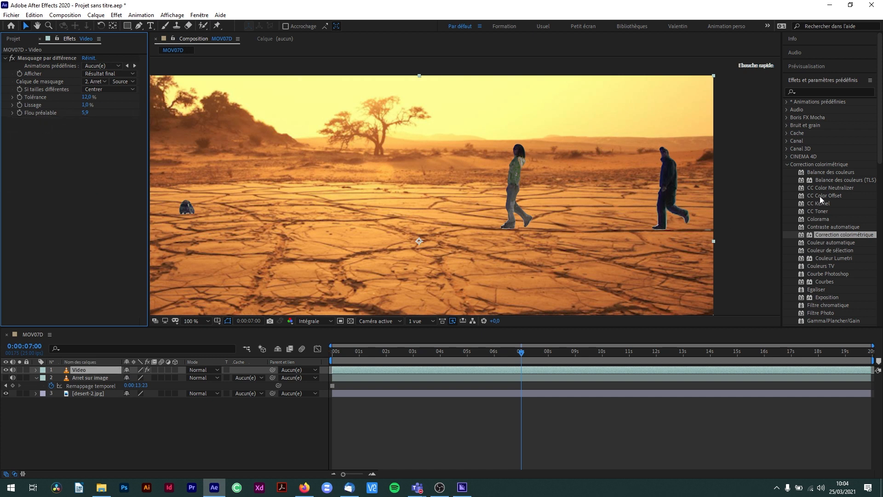
# Step: Try the Balance des couleurs (TLS) effect on the Video layer with Teinte at 128°
pyautogui.moveTo(830, 180); pyautogui.dragTo(95, 369)
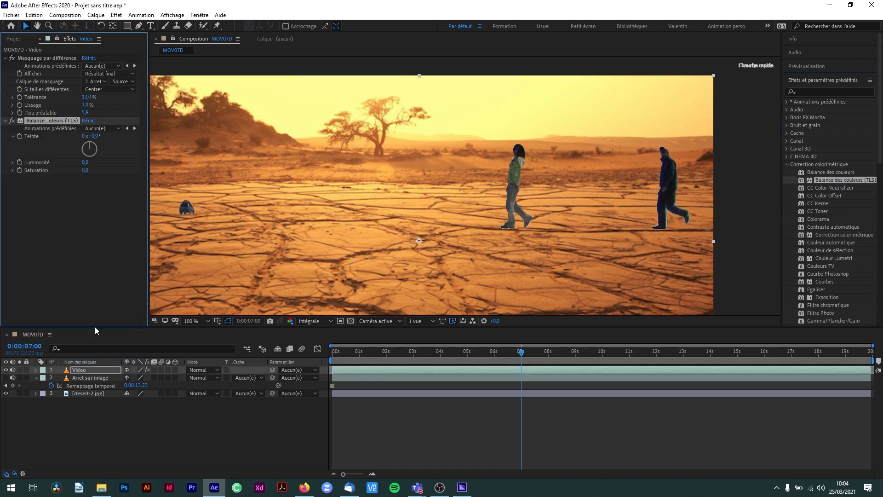
pyautogui.moveTo(89, 147); pyautogui.dragTo(97, 151)
pyautogui.moveTo(97, 153); pyautogui.dragTo(96, 154)
pyautogui.scroll(-1, 628, 267)
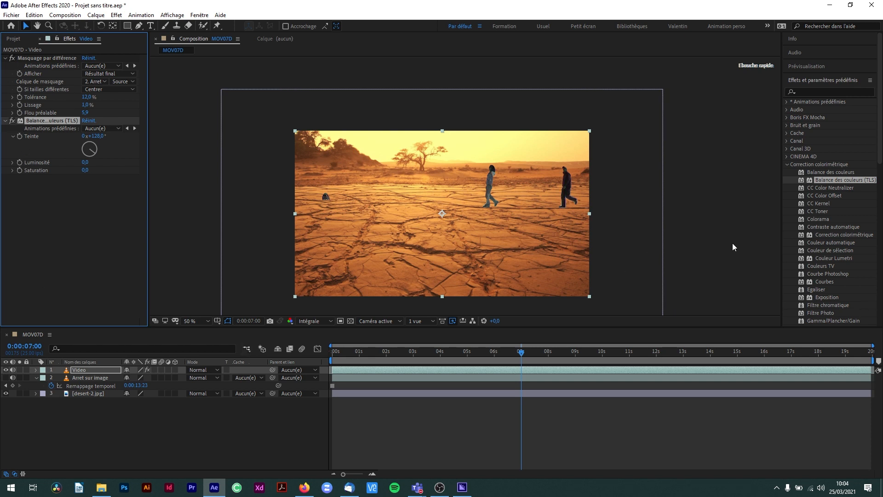
# Step: Add the Niveaux effect to the Video layer and set Blanc en sortie to 223 and Gamma to 0,84
pyautogui.scroll(-3, 849, 252)
pyautogui.scroll(-4, 850, 252)
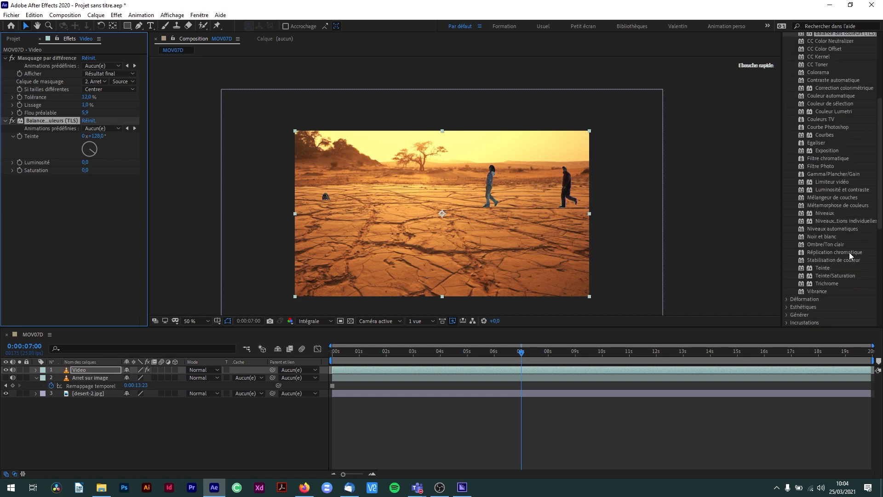
pyautogui.doubleClick(830, 212)
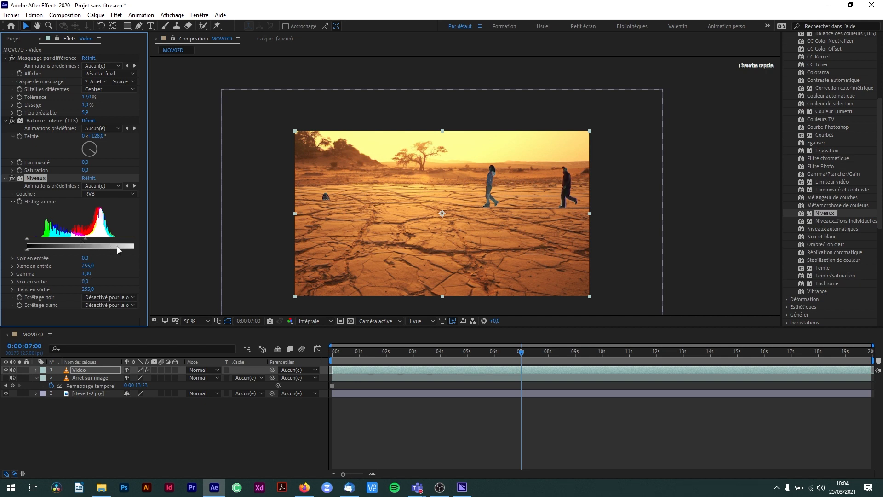
pyautogui.moveTo(133, 250); pyautogui.dragTo(132, 250)
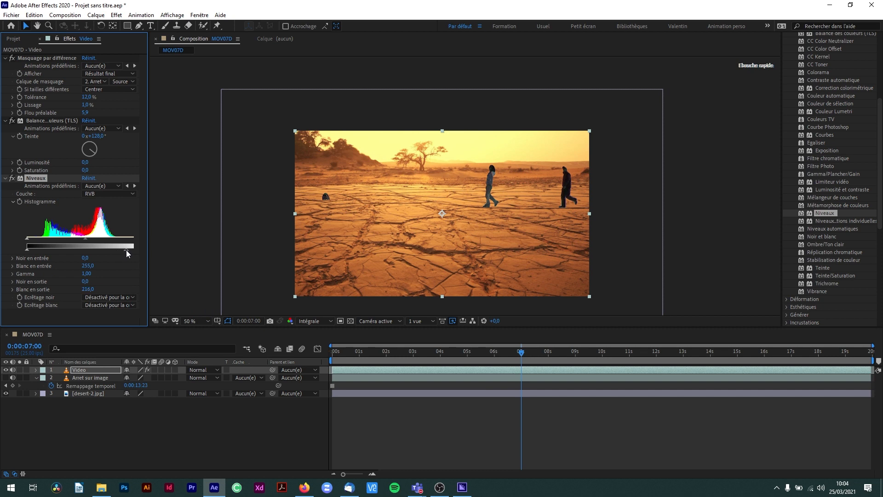
pyautogui.moveTo(86, 238)
pyautogui.mouseDown()
pyautogui.moveTo(95, 239)
pyautogui.moveTo(79, 239)
pyautogui.moveTo(92, 239)
pyautogui.mouseUp()
# Step: Inspect the colour-corrected walkers up close and preview the composition from the start to 0:00:11:03
pyautogui.press('.')
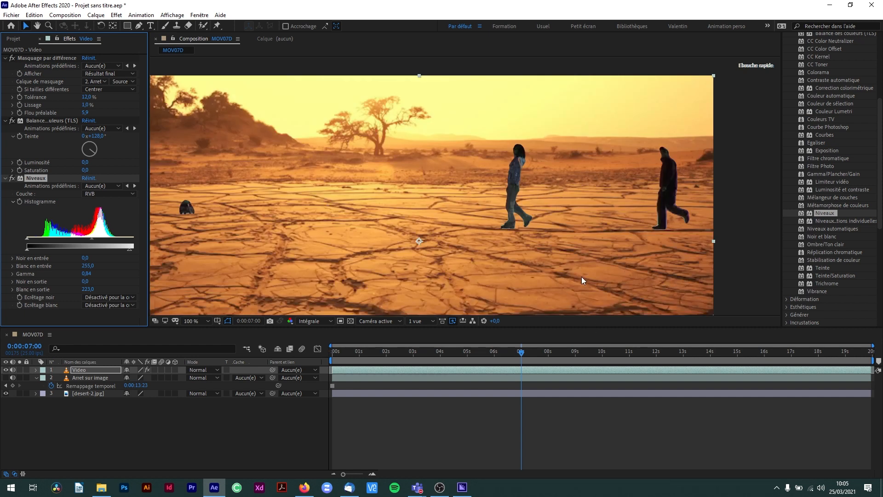
pyautogui.press(',')
pyautogui.moveTo(526, 358); pyautogui.dragTo(279, 356)
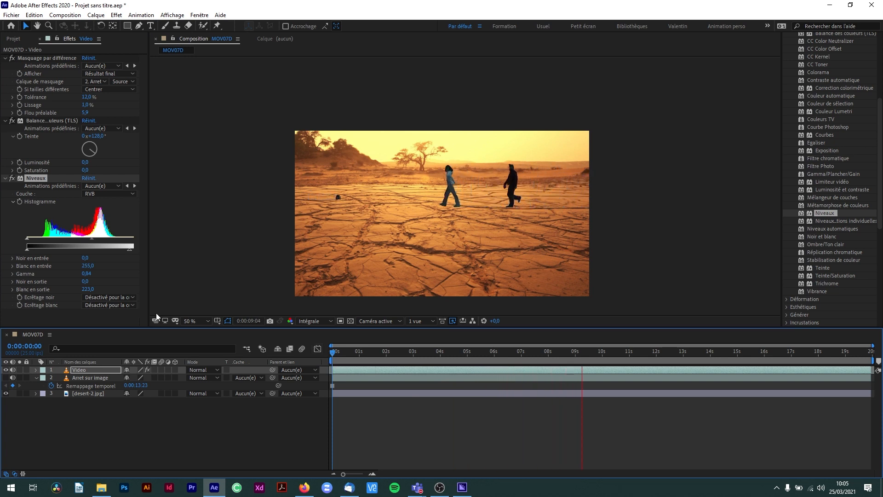
pyautogui.press('space')
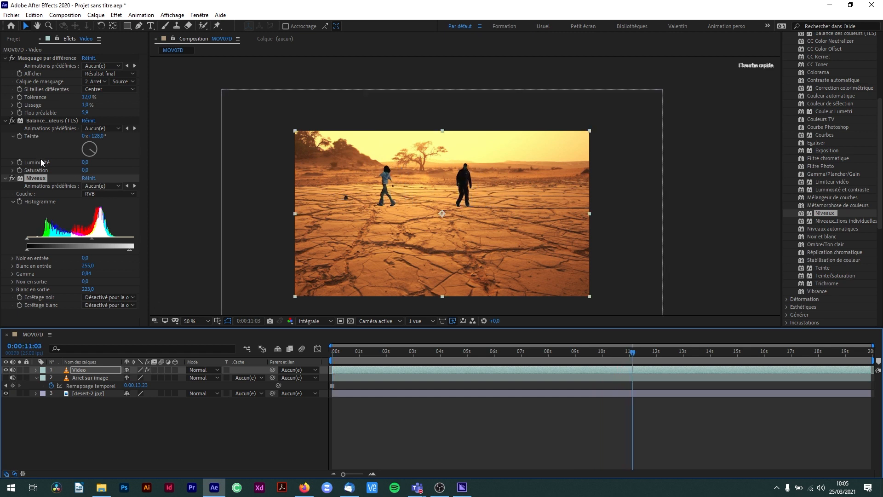
# Step: Compare the walkers with and without Balance des couleurs (TLS), and delete that effect from the Video layer
pyautogui.click(12, 121)
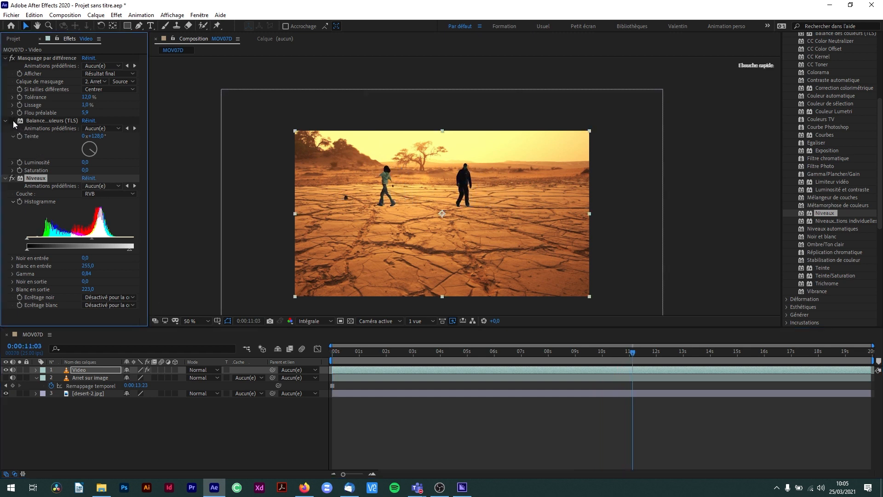
pyautogui.click(12, 120)
pyautogui.click(13, 121)
pyautogui.click(12, 120)
pyautogui.click(12, 120)
pyautogui.click(12, 121)
pyautogui.click(13, 120)
pyautogui.click(51, 121)
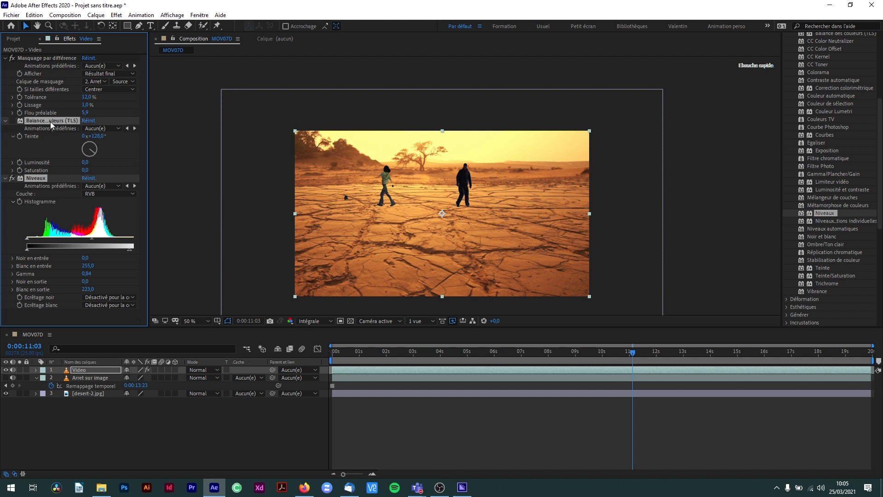
pyautogui.press('Delete')
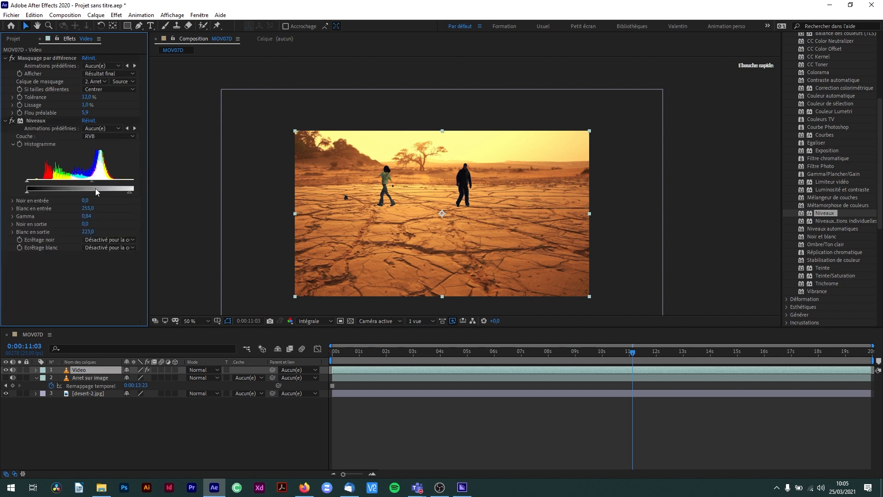
# Step: Set the Niveaux effect's Gamma to 0,91 on the Video layer and examine the walkers up close
pyautogui.moveTo(93, 180); pyautogui.dragTo(87, 180)
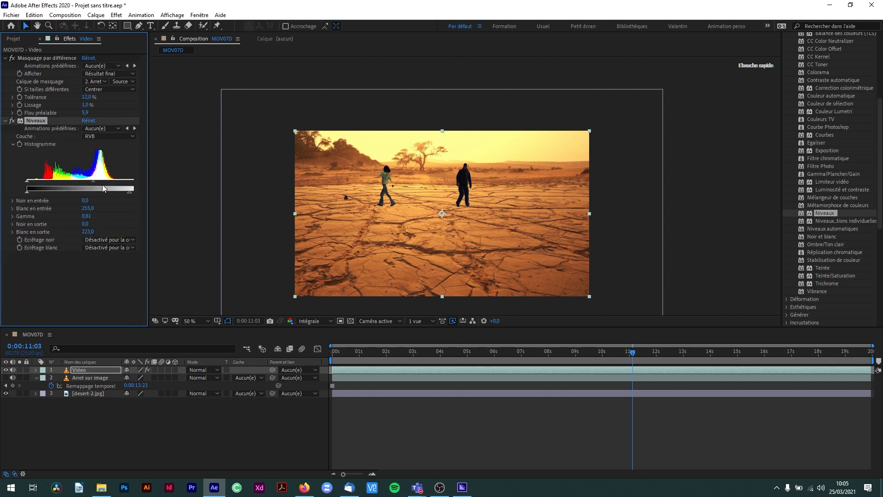
pyautogui.scroll(2, 464, 190)
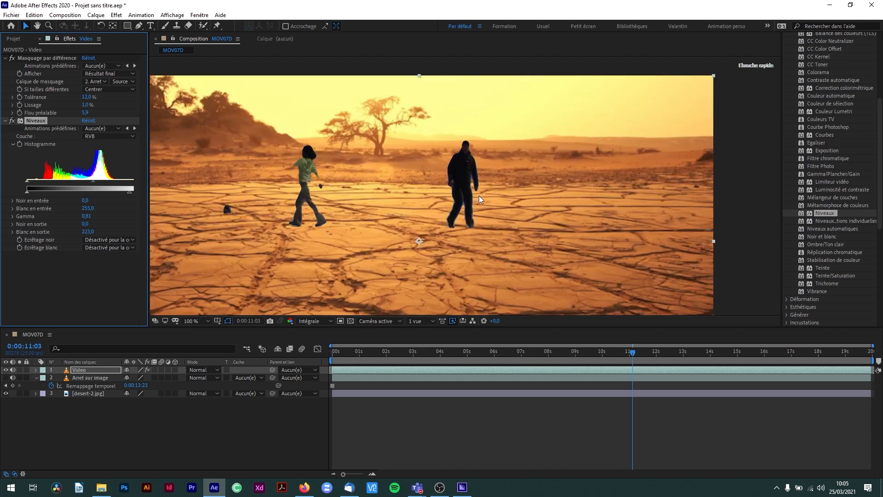
pyautogui.scroll(2, 475, 204)
pyautogui.scroll(-4, 476, 204)
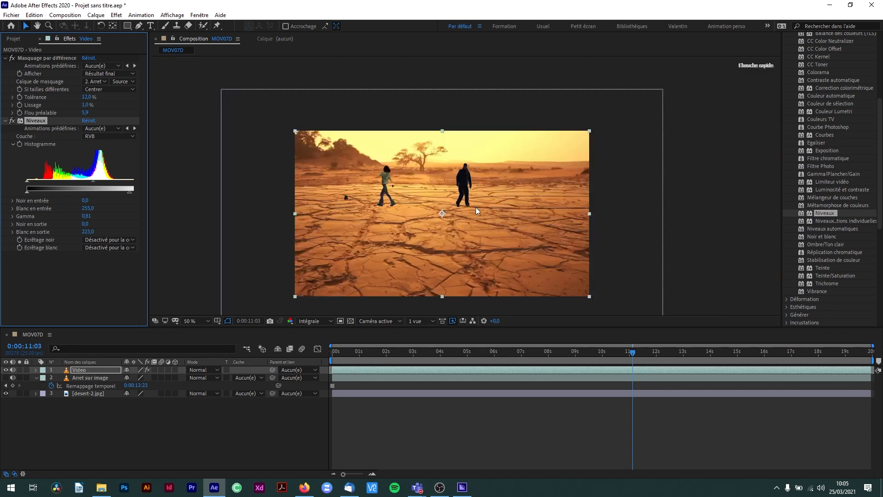
# Step: Move to 0:00:09:16 and duplicate the Video layer
pyautogui.moveTo(634, 360); pyautogui.dragTo(599, 375)
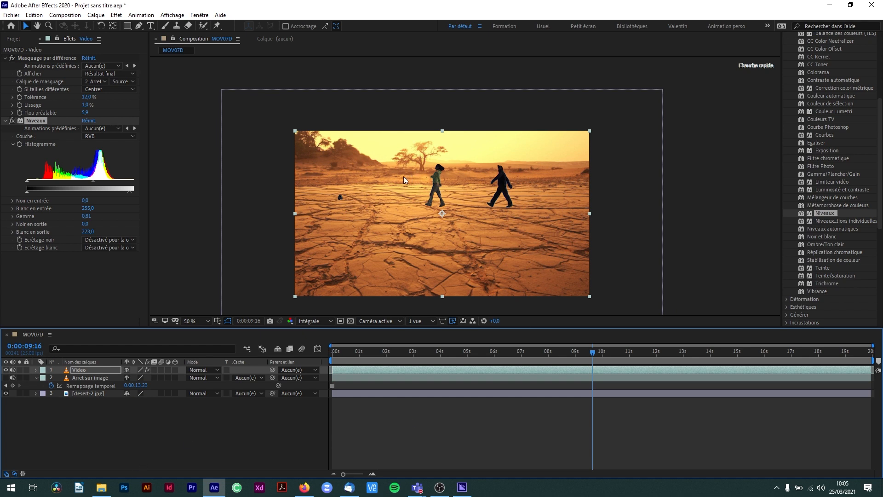
pyautogui.click(200, 414)
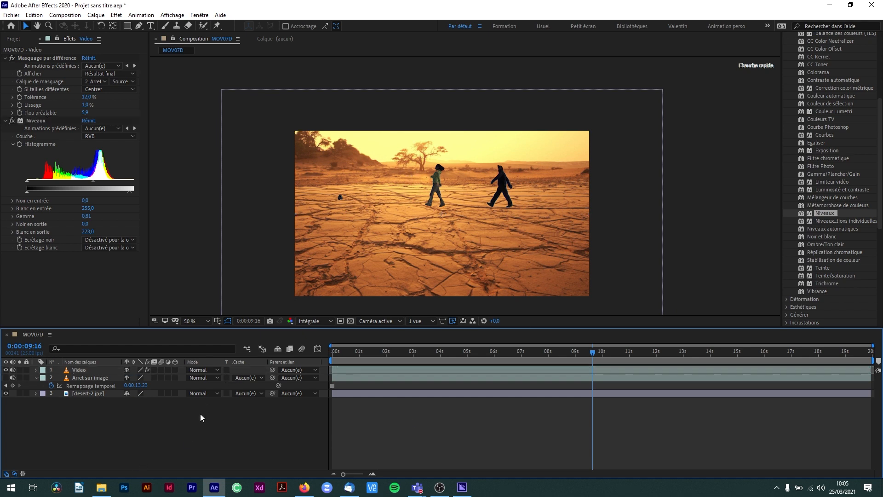
pyautogui.click(102, 372)
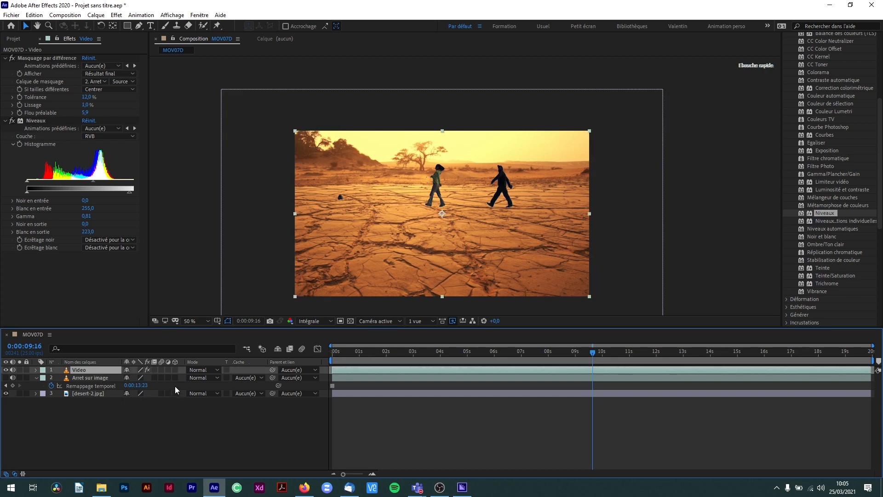
pyautogui.hotkey('ctrl', 'd')
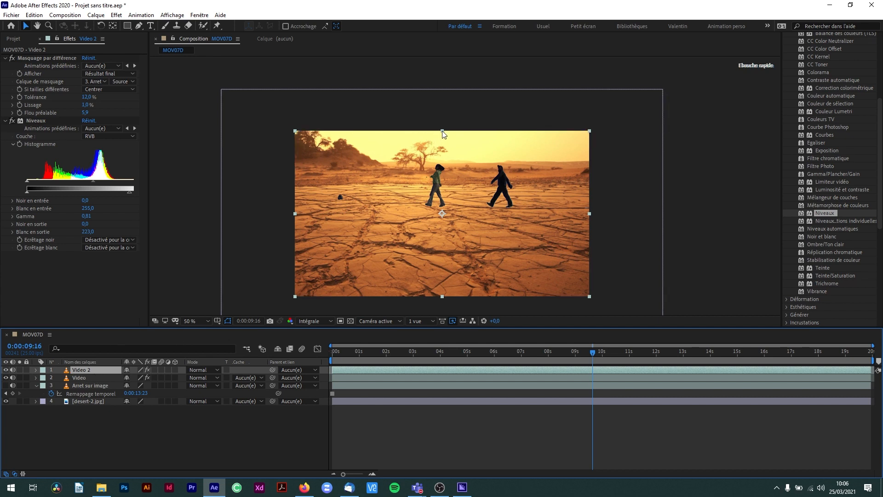
# Step: Flip the duplicated layer vertically, align it beneath the walkers' feet and squash its height to form a shortened reflection
pyautogui.moveTo(442, 133); pyautogui.dragTo(425, 287)
pyautogui.moveTo(440, 212); pyautogui.dragTo(440, 202)
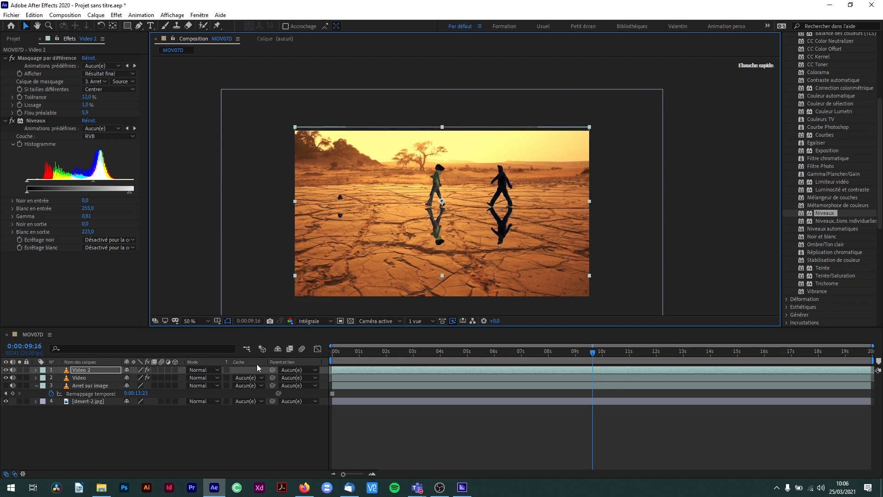
pyautogui.click(138, 429)
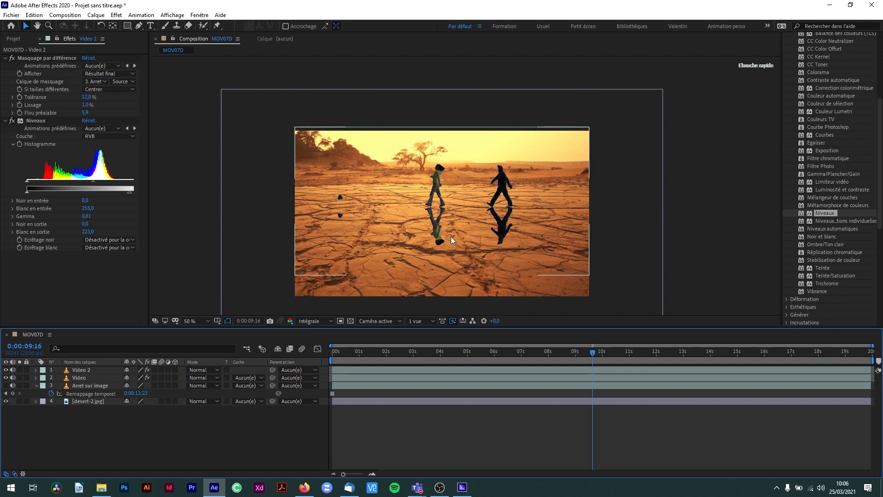
pyautogui.click(449, 248)
pyautogui.moveTo(442, 274); pyautogui.dragTo(426, 257)
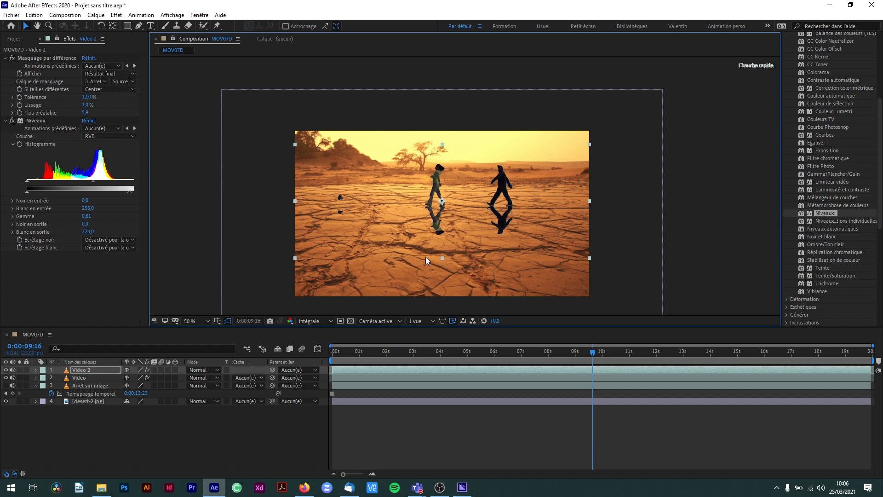
pyautogui.click(193, 432)
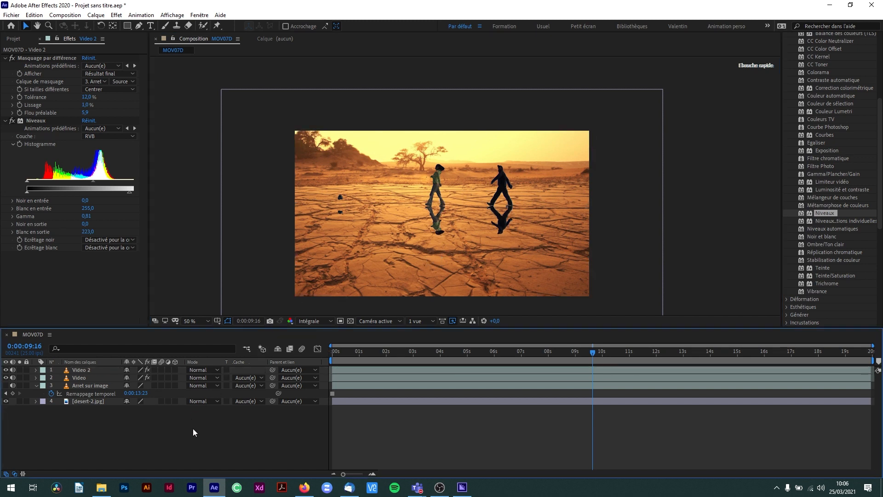
# Step: Find the Remplir effect and apply it to the Video 2 layer
pyautogui.click(90, 371)
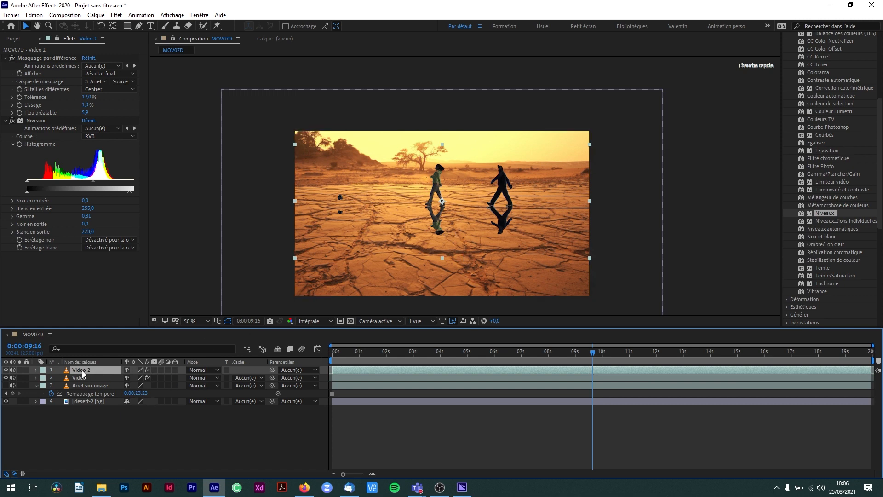
pyautogui.scroll(6, 801, 144)
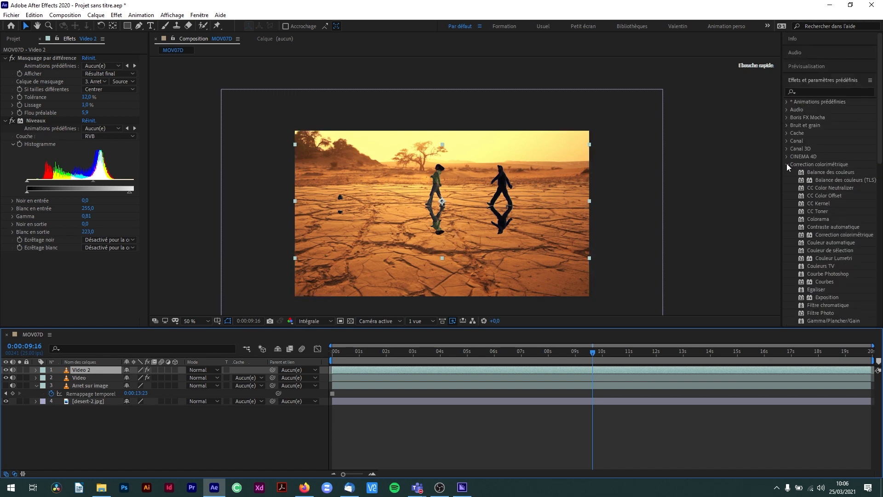
pyautogui.click(786, 164)
pyautogui.click(824, 91)
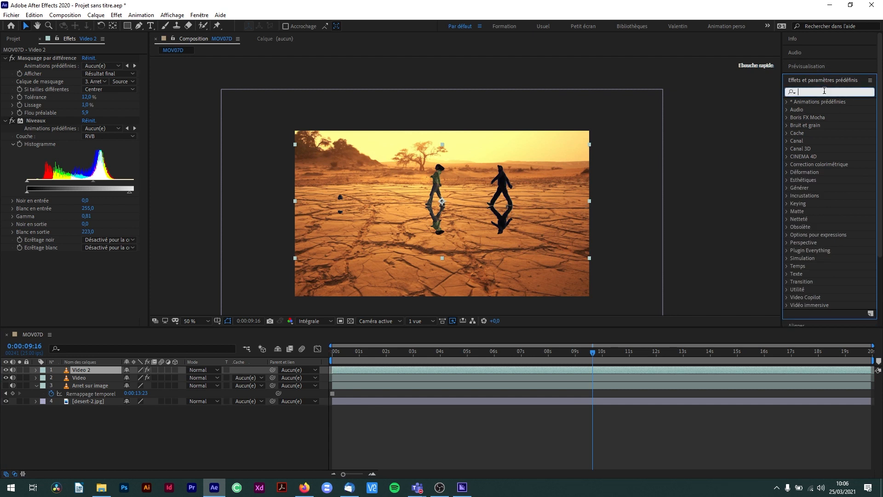
pyautogui.write('re')
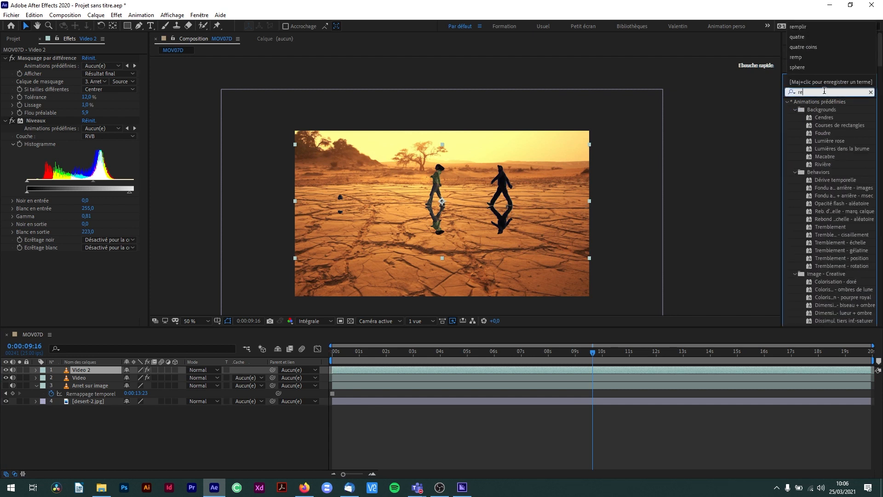
pyautogui.write('mplir')
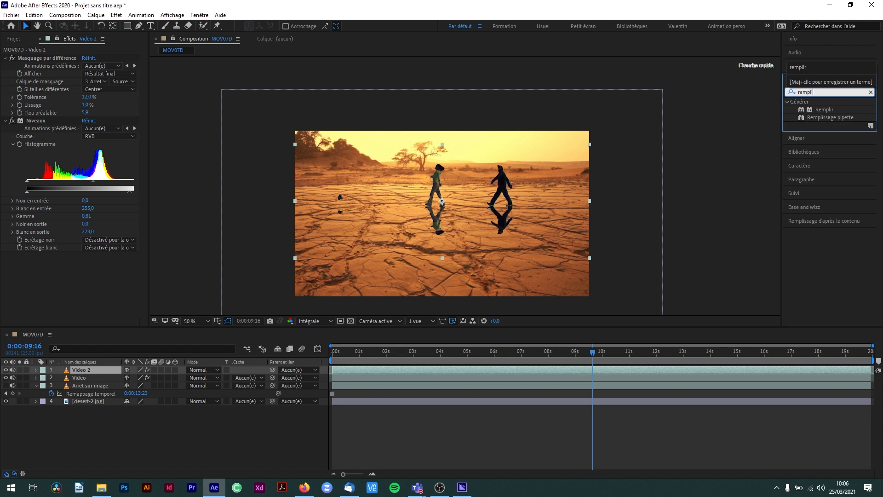
pyautogui.click(816, 108)
pyautogui.moveTo(833, 109); pyautogui.dragTo(81, 370)
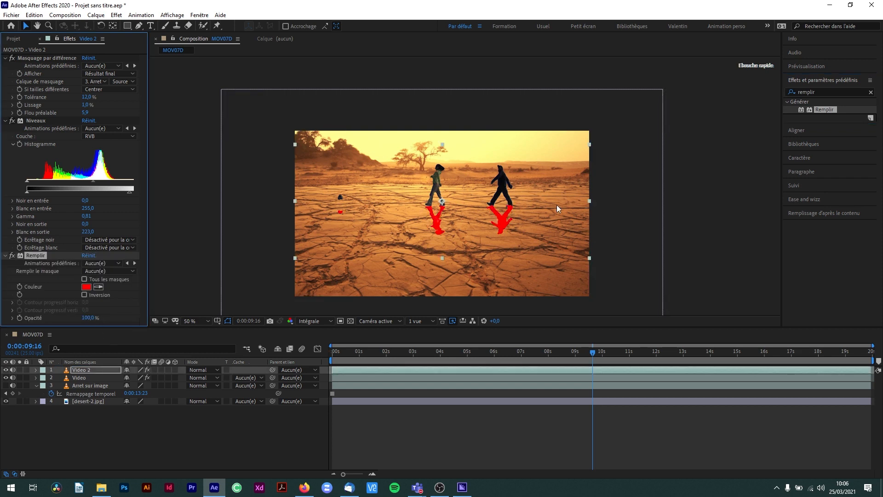
# Step: Sample a dark brown from the desert ground as the Remplir colour and set the Video 2 layer's opacity to 65 %
pyautogui.click(98, 286)
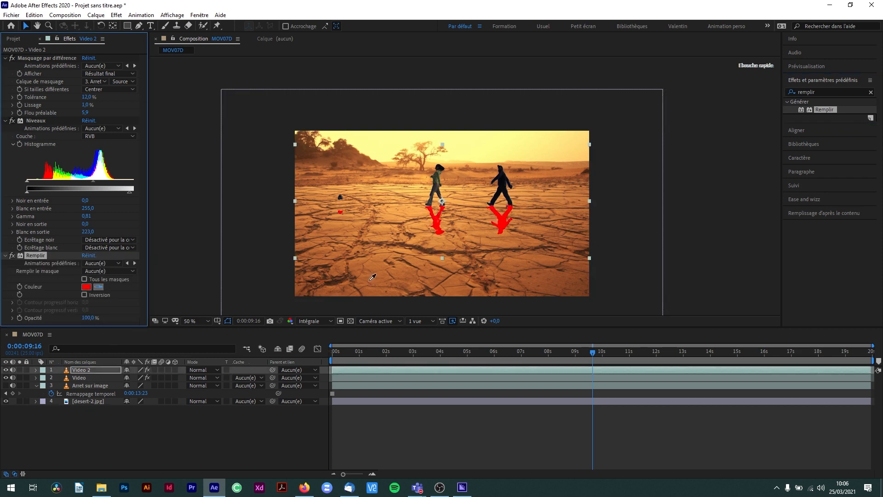
pyautogui.click(329, 283)
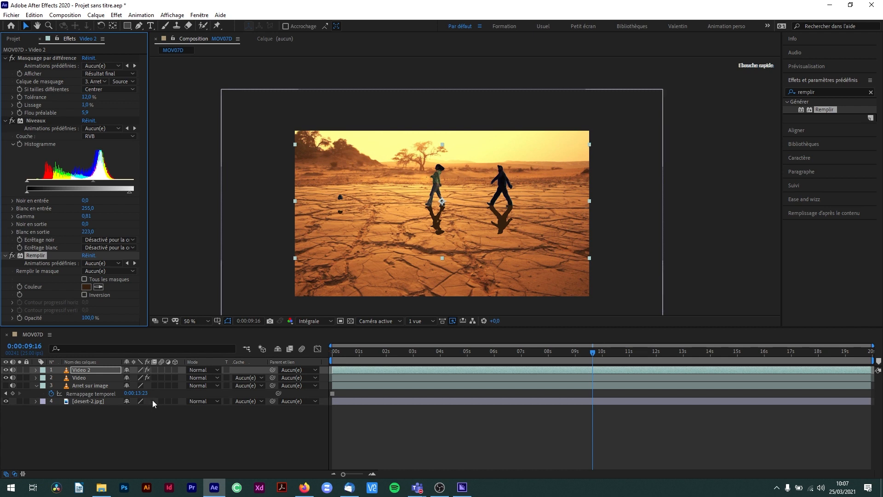
pyautogui.press('t')
pyautogui.moveTo(129, 377); pyautogui.dragTo(116, 378)
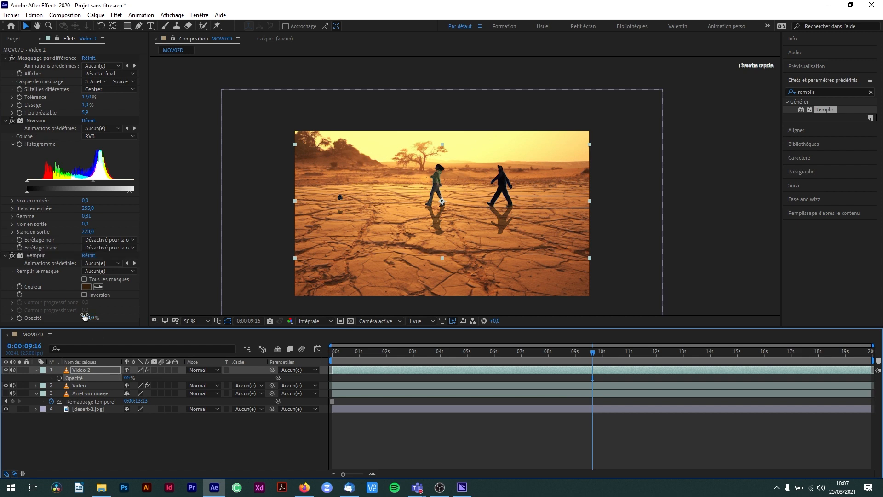
# Step: Add the Flou gaussien effect to the Video 2 layer with Flou set to 20,6
pyautogui.doubleClick(828, 92)
pyautogui.write('flou')
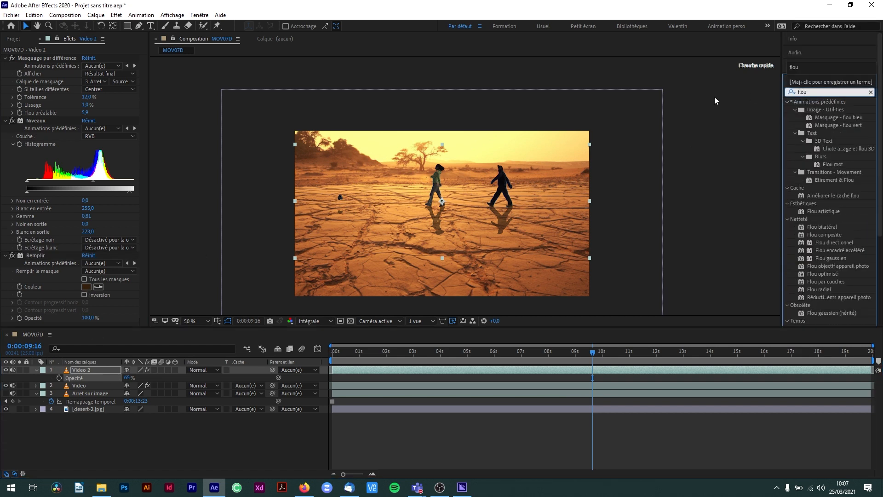
pyautogui.moveTo(832, 258); pyautogui.dragTo(181, 304)
# Step: Preview the walkers with their blurred reflections from 0:00:05:07 and check other moments of the composition
pyautogui.moveTo(598, 351); pyautogui.dragTo(476, 353)
pyautogui.press('space')
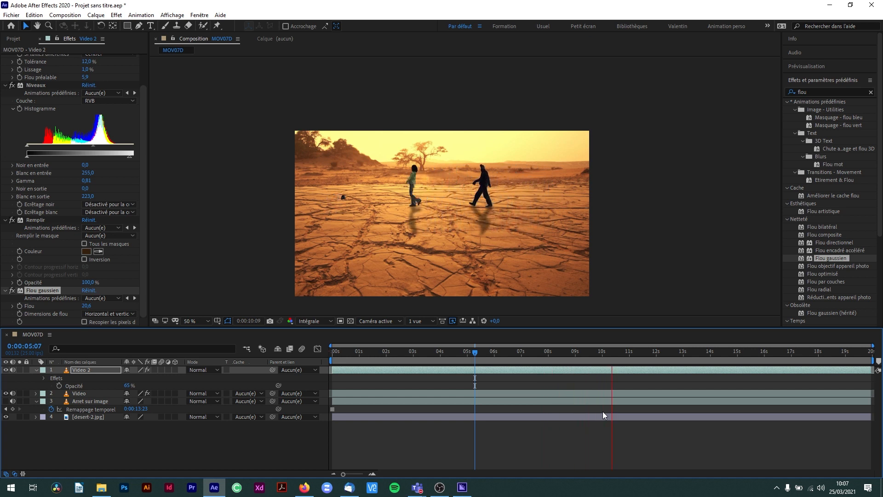
pyautogui.press('space')
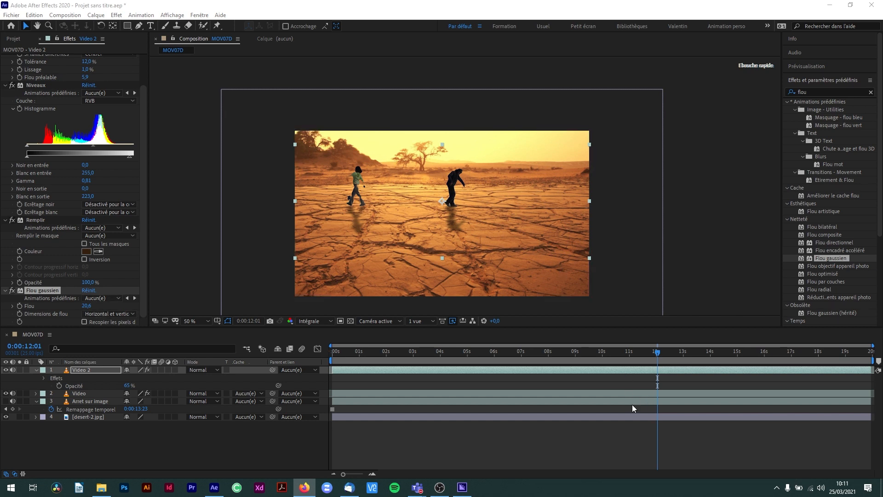
pyautogui.click(649, 355)
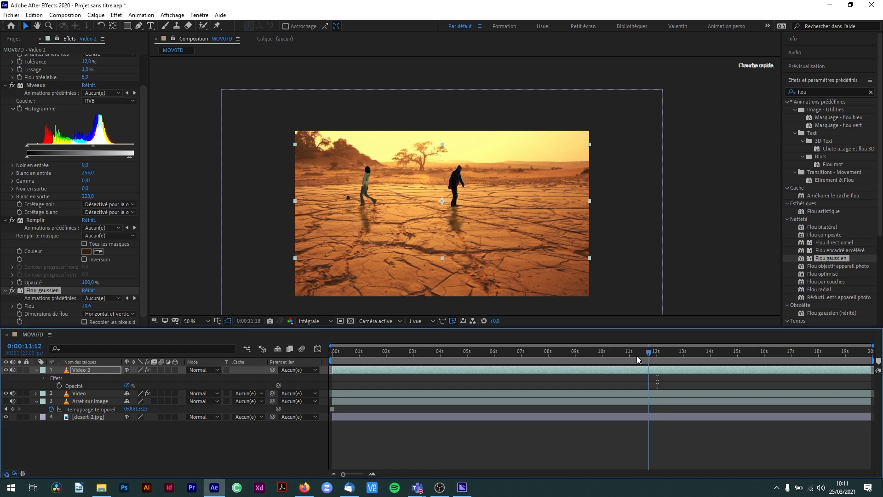
pyautogui.press('space')
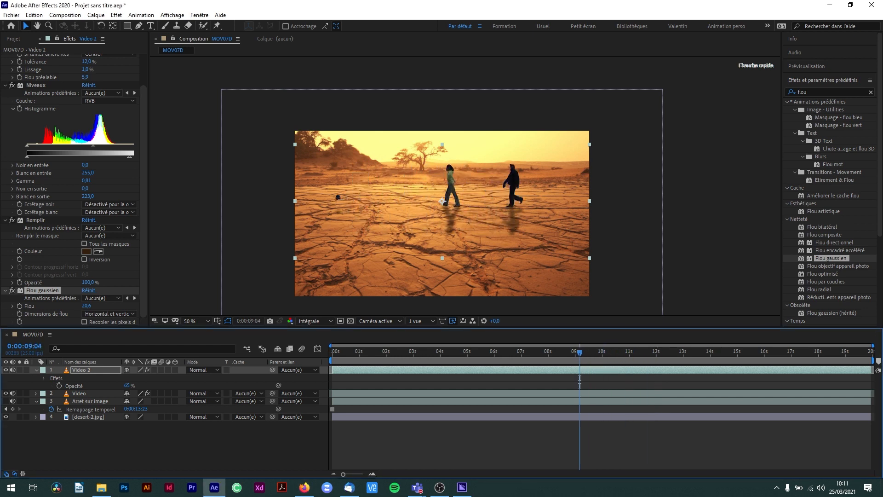
pyautogui.hotkey('alt', 'Tab')
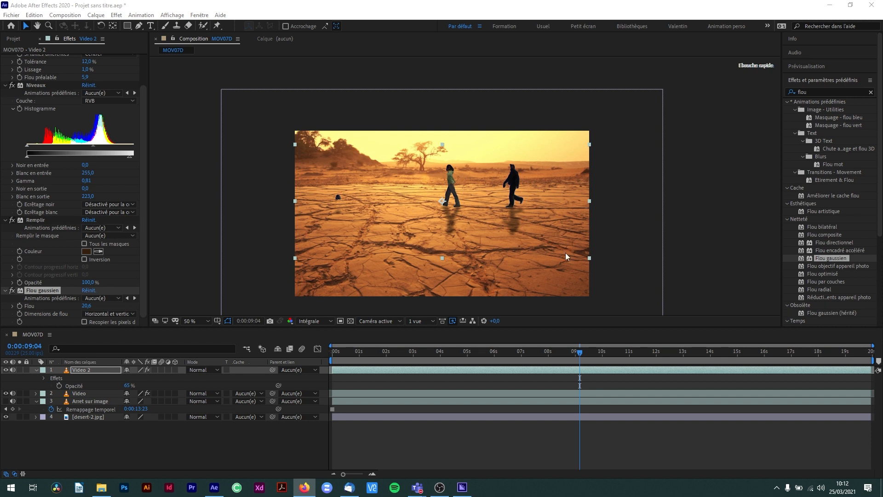
# Step: At 0:00:07:15, erase the stray dark spot on the ground from the Video layer with the Eraser tool
pyautogui.click(578, 355)
pyautogui.moveTo(569, 359); pyautogui.dragTo(543, 363)
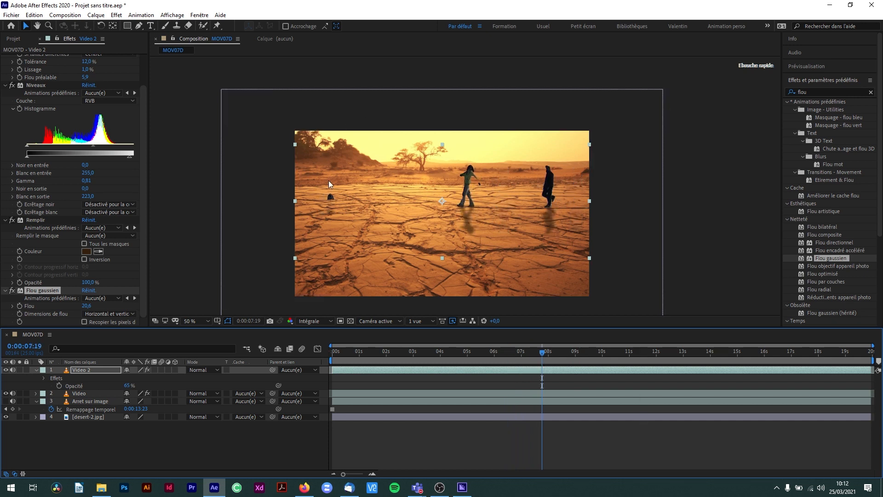
pyautogui.moveTo(534, 358)
pyautogui.mouseDown()
pyautogui.moveTo(394, 378)
pyautogui.moveTo(607, 371)
pyautogui.moveTo(538, 371)
pyautogui.mouseUp()
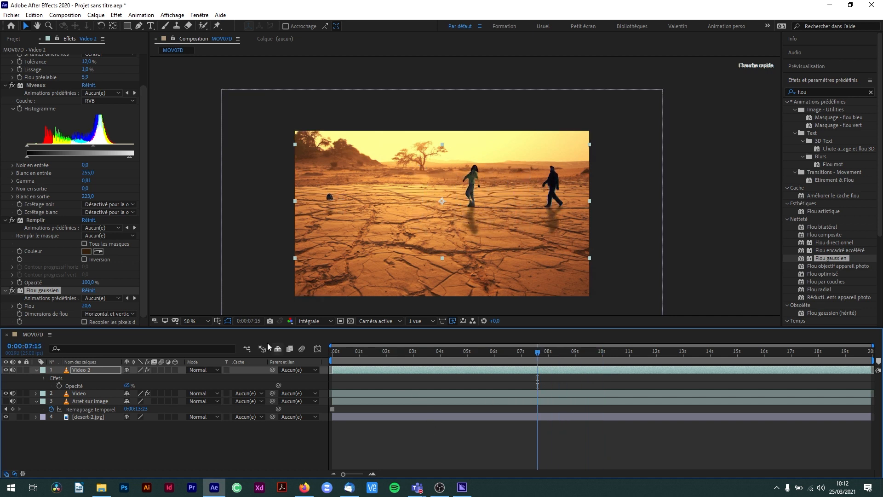
pyautogui.click(188, 27)
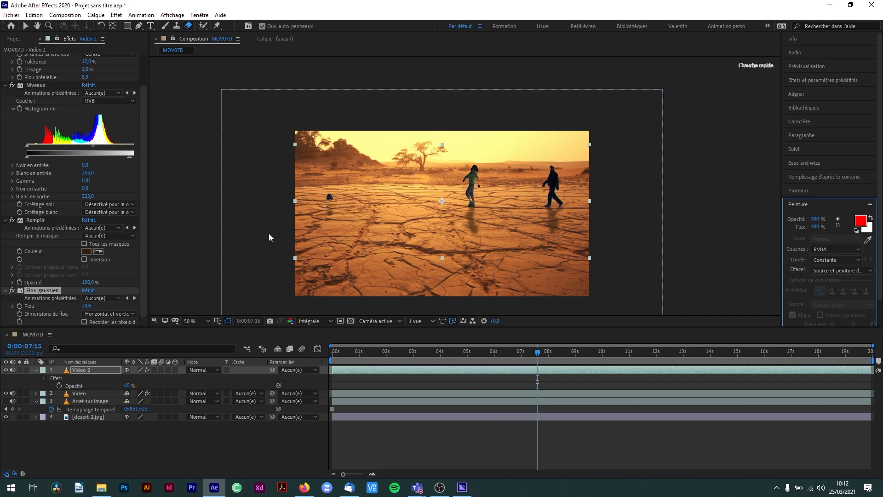
pyautogui.click(332, 195)
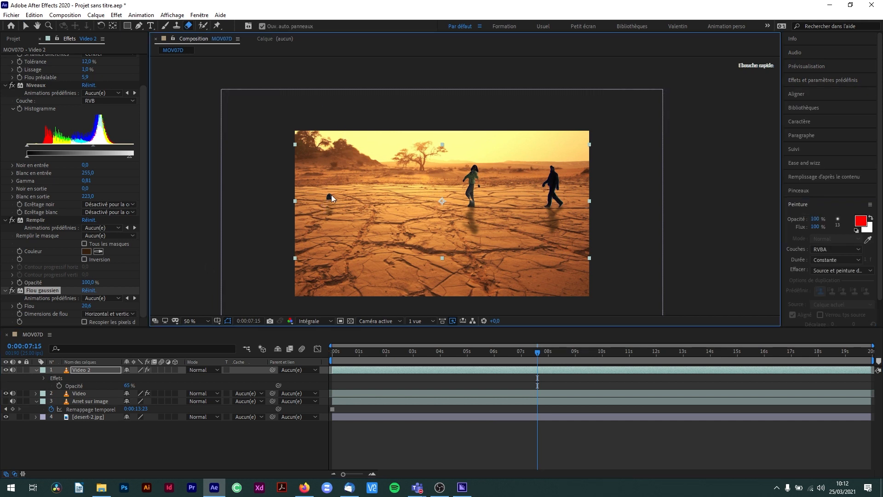
pyautogui.doubleClick(331, 195)
pyautogui.moveTo(352, 157)
pyautogui.mouseDown()
pyautogui.moveTo(345, 152)
pyautogui.moveTo(354, 151)
pyautogui.mouseUp()
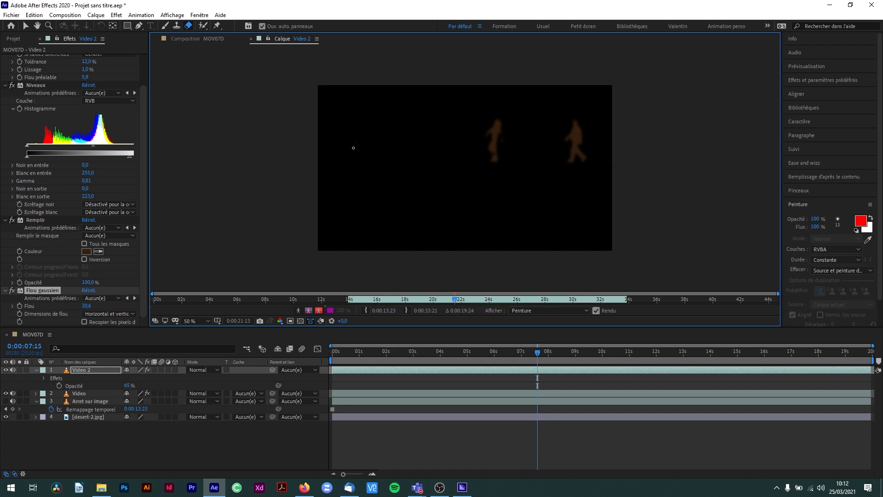
pyautogui.click(85, 393)
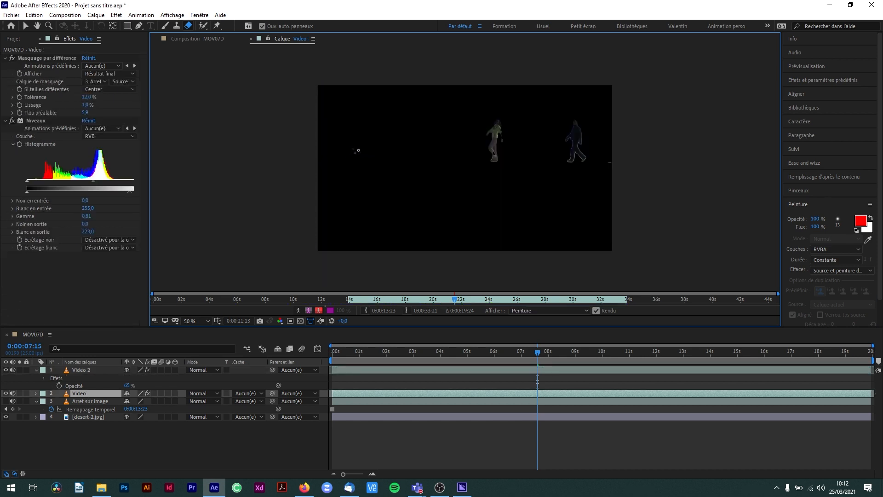
pyautogui.click(354, 152)
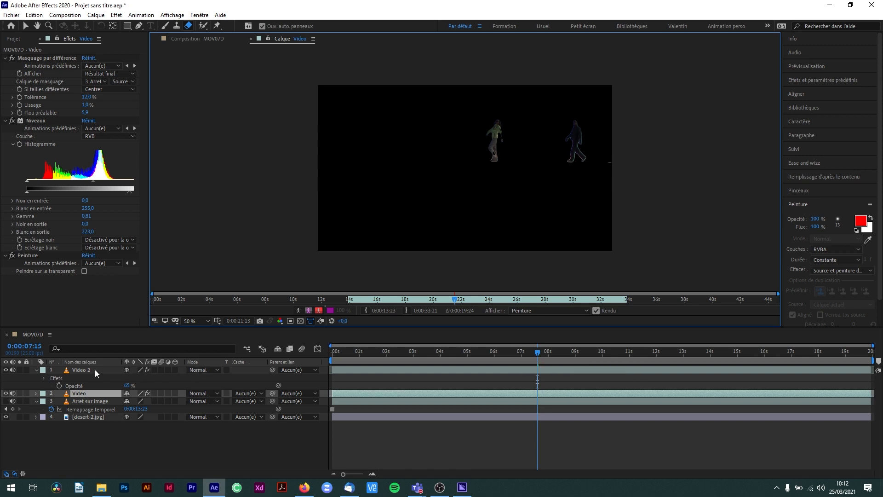
# Step: At 0:00:04:13 in the MOV07D composition, draw a rectangular mask around the stray spot on the Video layer and set it to Soustraction
pyautogui.click(215, 38)
pyautogui.moveTo(523, 351); pyautogui.dragTo(486, 381)
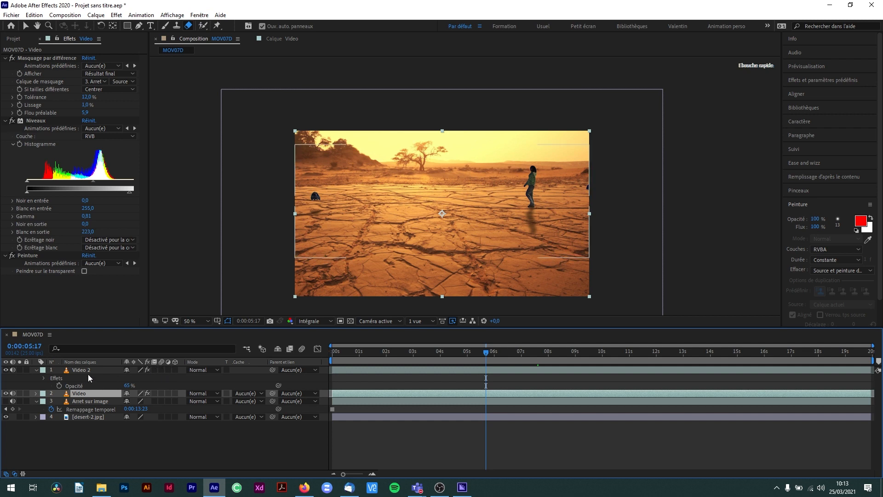
pyautogui.moveTo(484, 354); pyautogui.dragTo(454, 371)
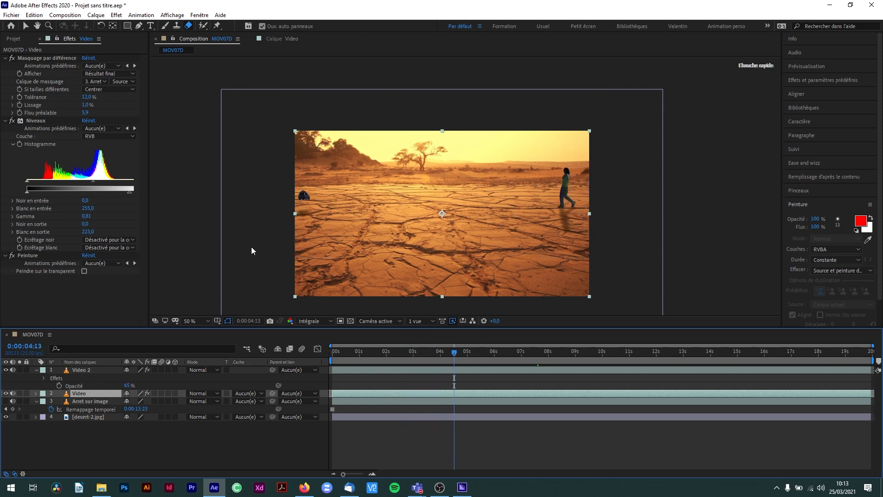
pyautogui.click(127, 27)
pyautogui.moveTo(283, 181)
pyautogui.mouseDown()
pyautogui.moveTo(314, 204)
pyautogui.moveTo(315, 221)
pyautogui.mouseUp()
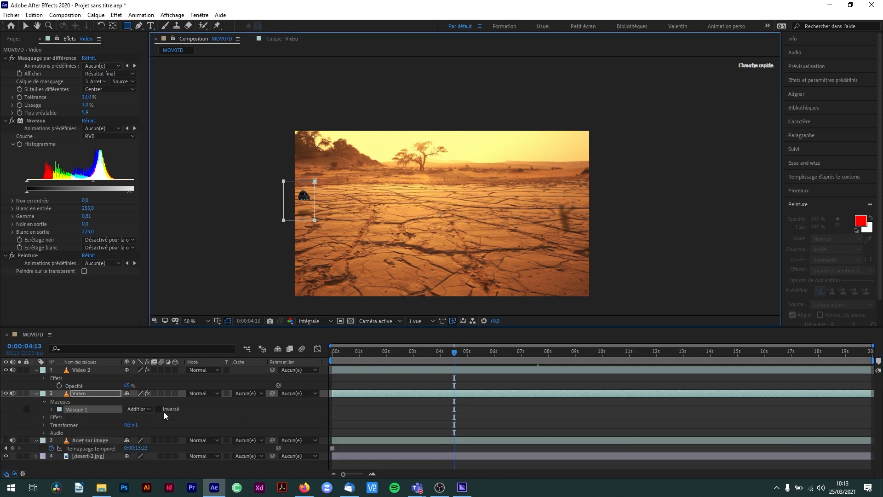
pyautogui.click(134, 409)
pyautogui.click(154, 360)
# Step: Start animating the mask path of Masque 1 on the Video layer at 0:00:04:14
pyautogui.moveTo(451, 347); pyautogui.dragTo(456, 365)
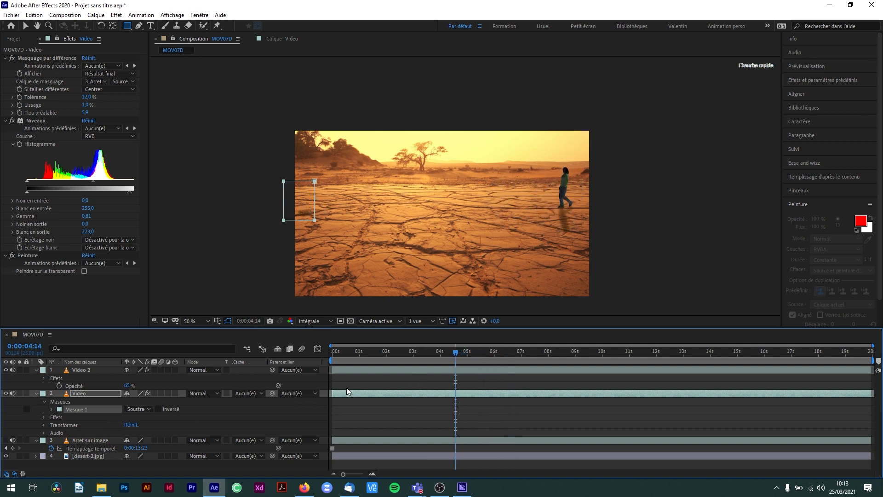
pyautogui.click(50, 410)
pyautogui.click(67, 417)
# Step: At 0:00:07:00, widen and rotate Masque 1 so it covers the stray dark spot
pyautogui.moveTo(459, 354); pyautogui.dragTo(521, 362)
pyautogui.press('v')
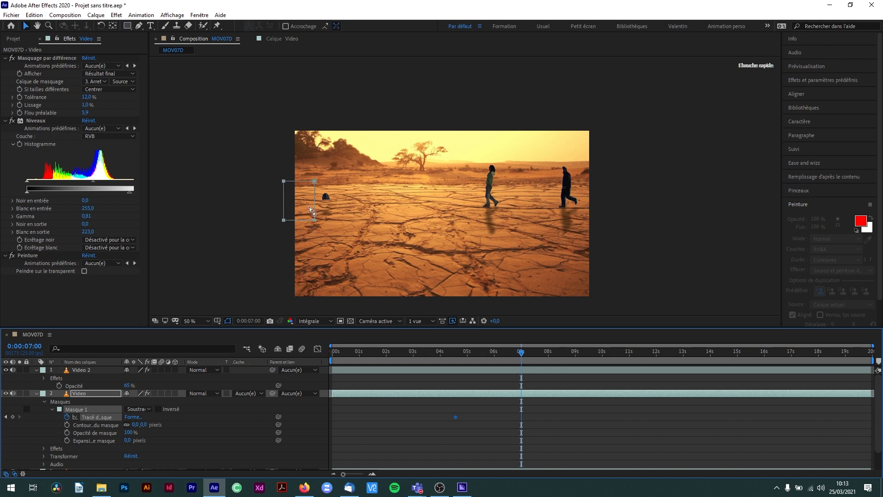
pyautogui.doubleClick(315, 203)
pyautogui.moveTo(317, 203); pyautogui.dragTo(340, 213)
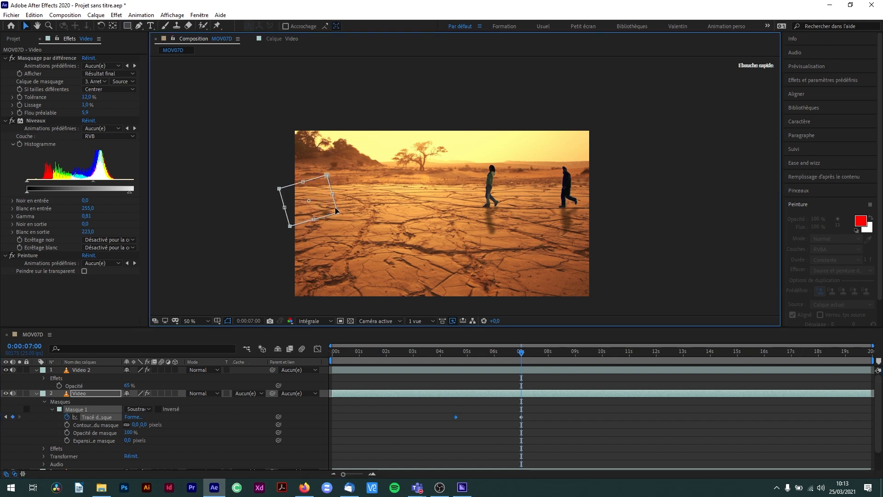
# Step: At 0:00:11:09, stretch Masque 1 towards the walkers so it covers the spot's new position
pyautogui.moveTo(506, 357); pyautogui.dragTo(603, 367)
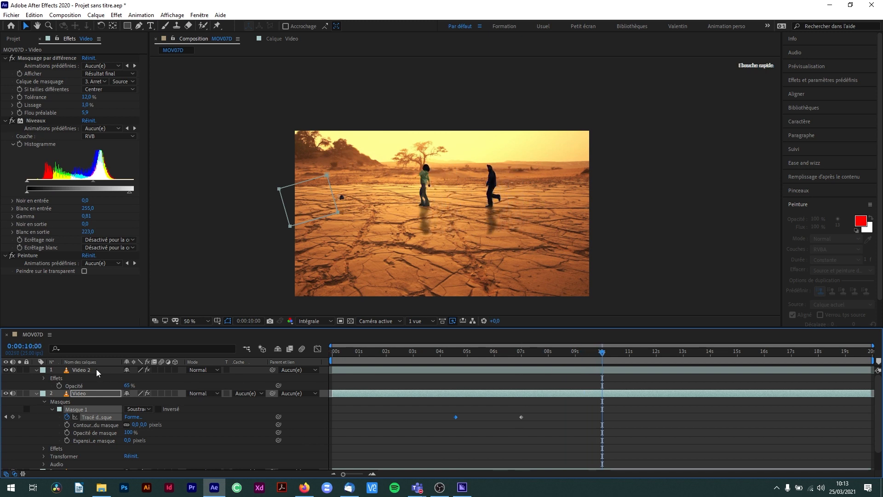
pyautogui.moveTo(603, 354); pyautogui.dragTo(640, 358)
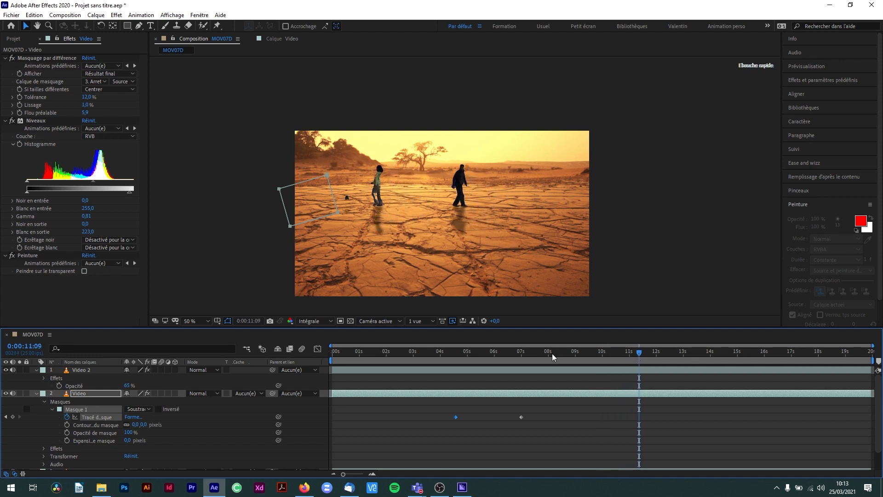
pyautogui.doubleClick(330, 189)
pyautogui.moveTo(339, 201); pyautogui.dragTo(361, 195)
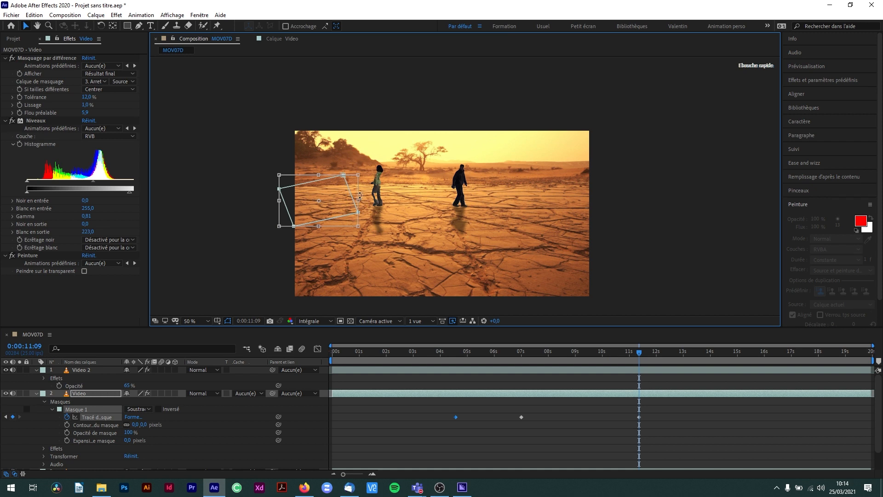
pyautogui.press('Return')
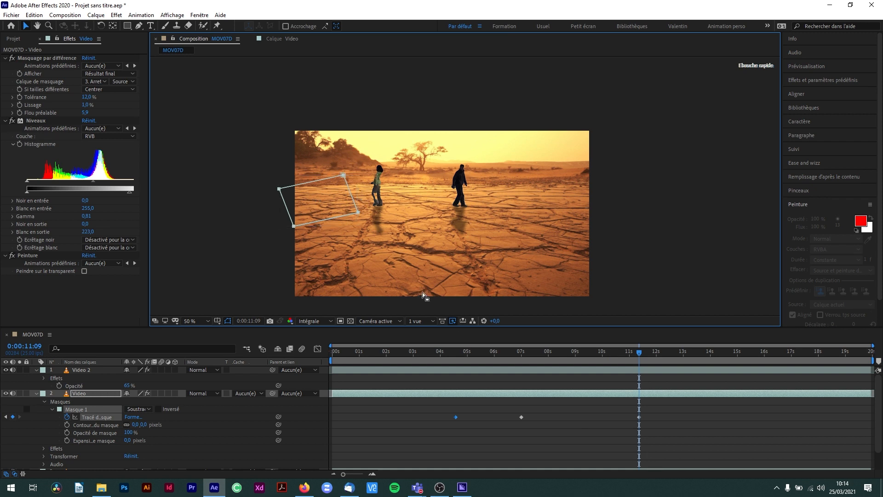
# Step: At 0:00:11:22, add Pen tool points to Masque 1's edge and curve it around the green-shirted walker's leg and foot
pyautogui.moveTo(639, 357); pyautogui.dragTo(652, 388)
pyautogui.click(139, 26)
pyautogui.scroll(2, 372, 194)
pyautogui.moveTo(283, 225); pyautogui.dragTo(637, 159)
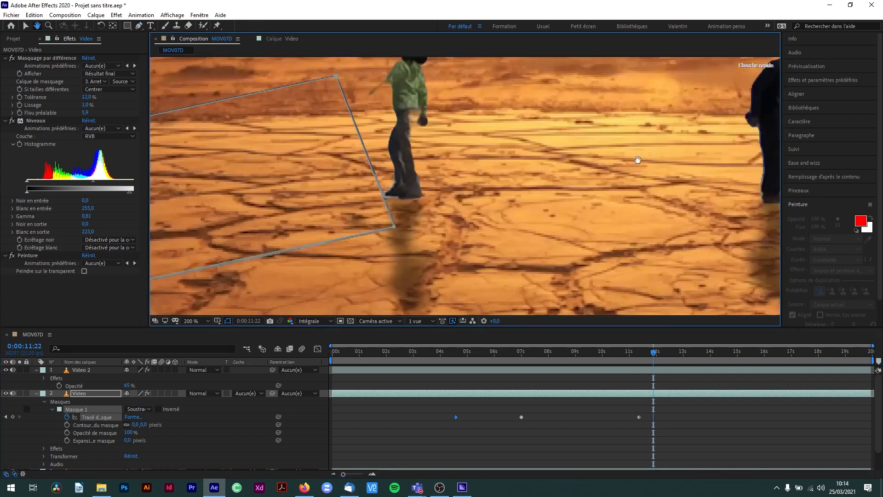
pyautogui.click(459, 169)
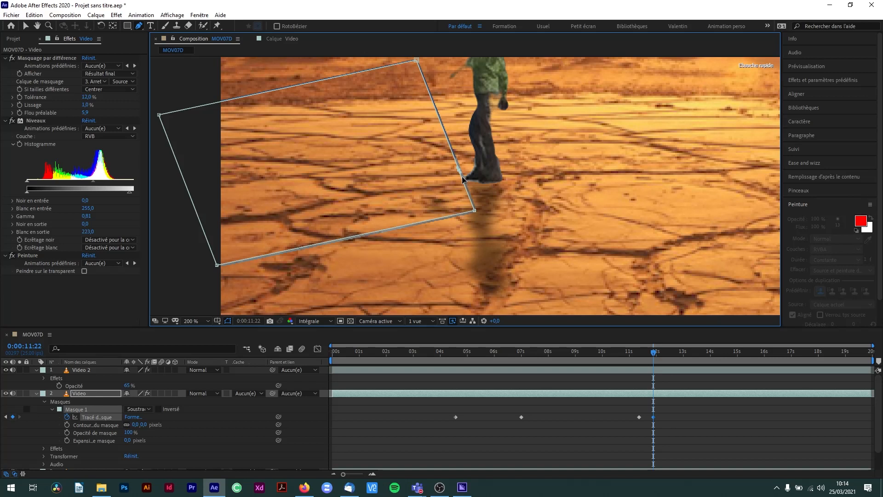
pyautogui.moveTo(459, 169); pyautogui.dragTo(454, 184)
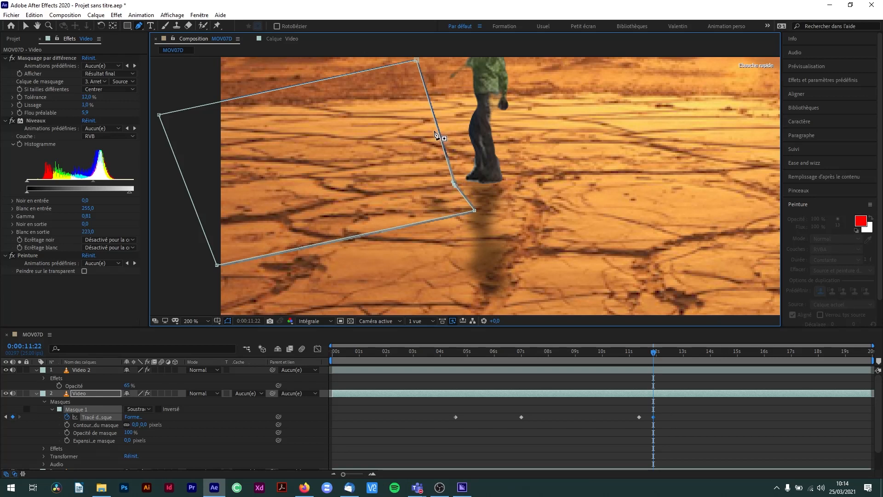
pyautogui.moveTo(439, 130)
pyautogui.mouseDown()
pyautogui.moveTo(438, 121)
pyautogui.moveTo(449, 119)
pyautogui.mouseUp()
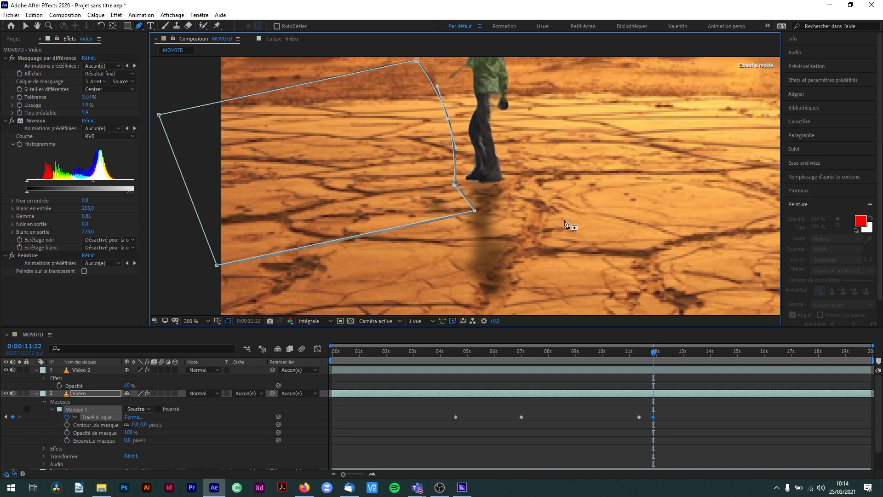
# Step: At 0:00:12:00, reshape Masque 1's edge to follow the walker's leading foot
pyautogui.click(656, 354)
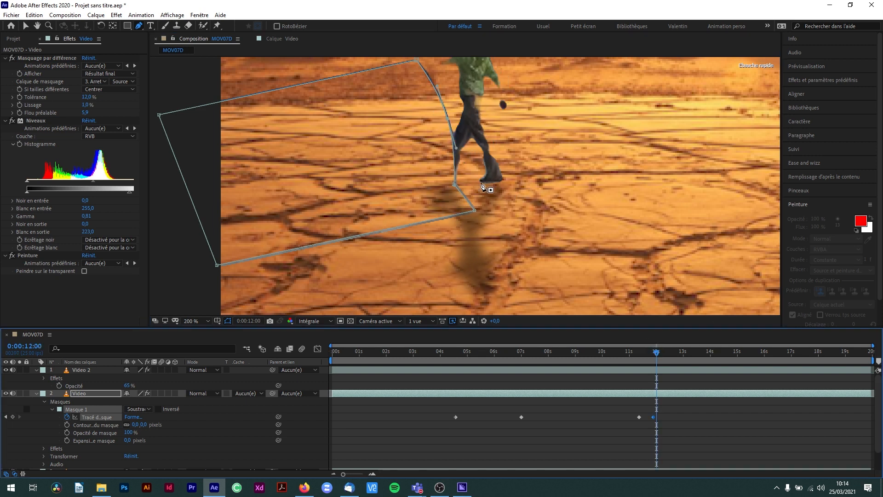
pyautogui.moveTo(455, 183); pyautogui.dragTo(428, 167)
pyautogui.click(444, 152)
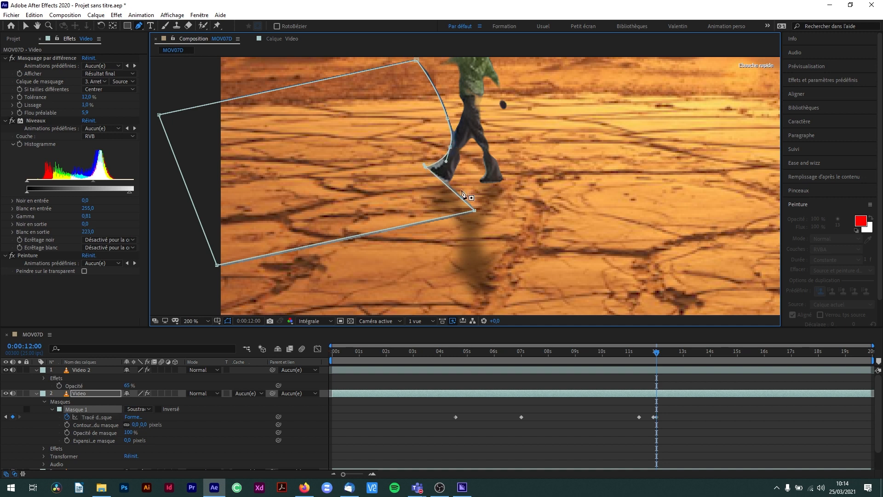
# Step: At 0:00:12:04, add a point to Masque 1 and reshape its edge around the walker's front leg and foot
pyautogui.moveTo(659, 352); pyautogui.dragTo(661, 352)
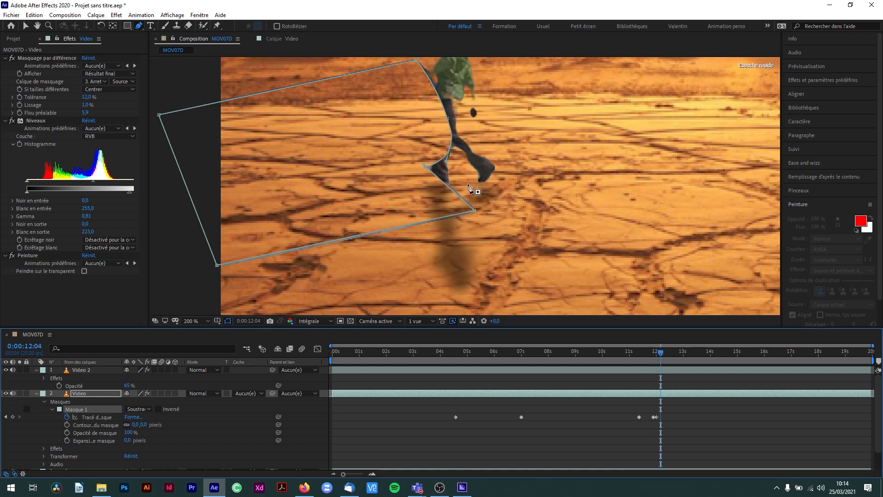
pyautogui.click(444, 125)
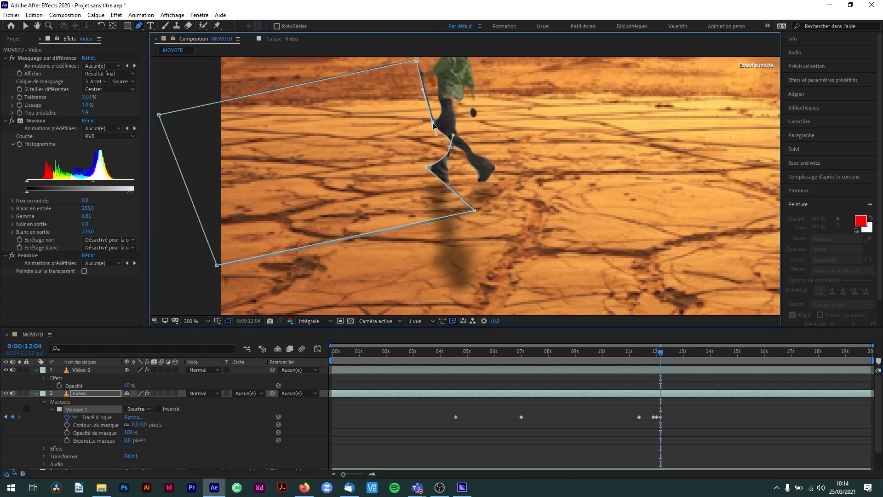
pyautogui.moveTo(451, 148); pyautogui.dragTo(450, 187)
pyautogui.click(426, 171)
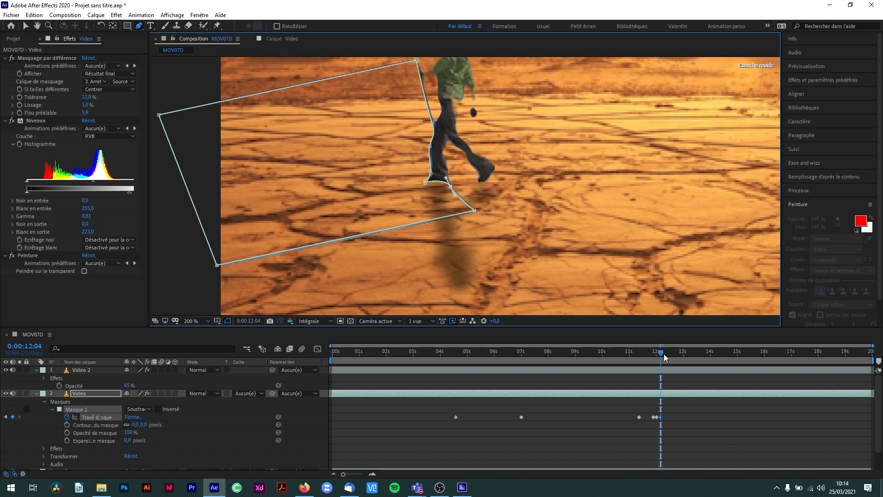
# Step: At 0:00:12:13, pull Masque 1's edge behind and beneath the walker so both legs stay outside the mask
pyautogui.moveTo(663, 353); pyautogui.dragTo(672, 355)
pyautogui.moveTo(433, 123); pyautogui.dragTo(354, 140)
pyautogui.moveTo(416, 60); pyautogui.dragTo(390, 77)
pyautogui.moveTo(430, 147); pyautogui.dragTo(357, 189)
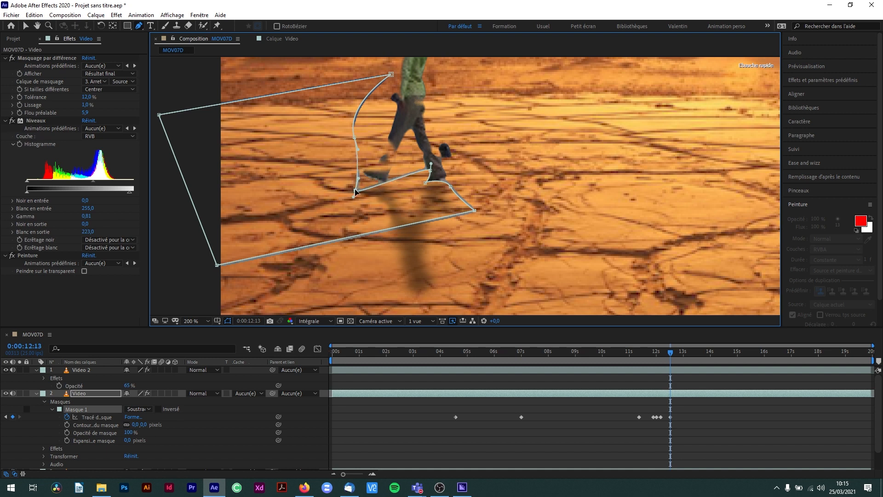
pyautogui.moveTo(430, 171); pyautogui.dragTo(461, 195)
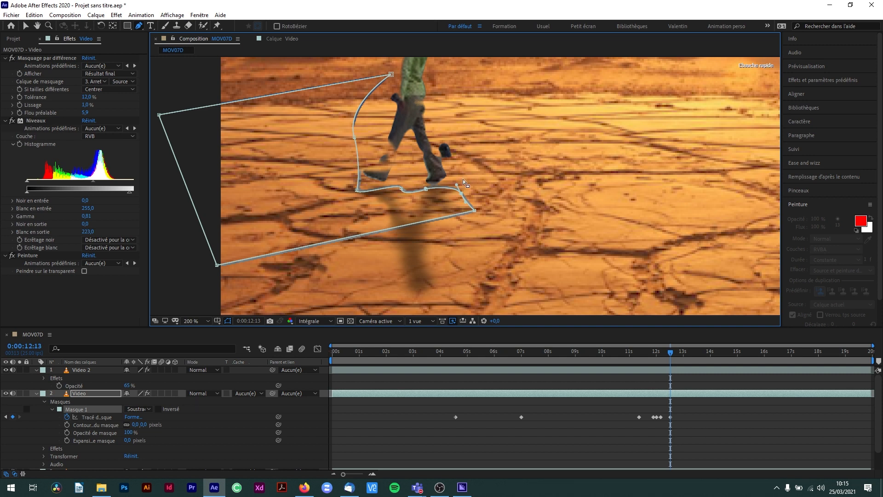
pyautogui.scroll(-4, 465, 182)
pyautogui.scroll(-1, 470, 182)
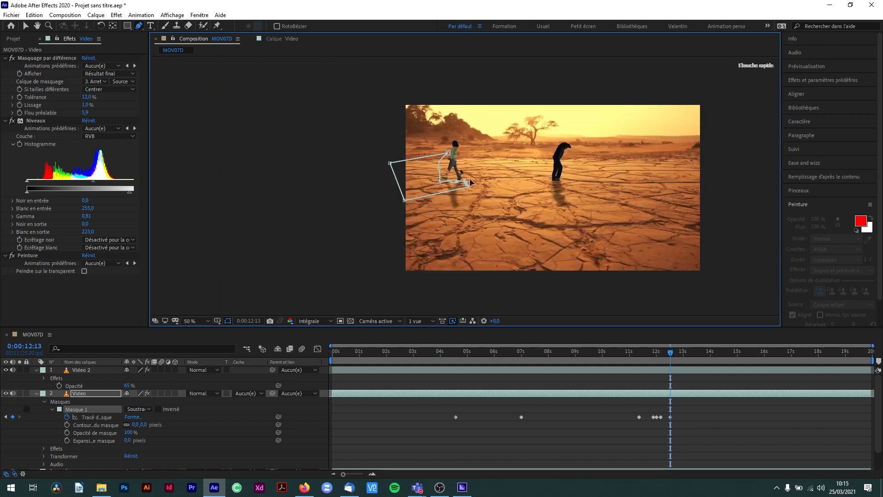
# Step: Create a new composition from the MOV07D.mp4 footage
pyautogui.hotkey('ctrl', '0')
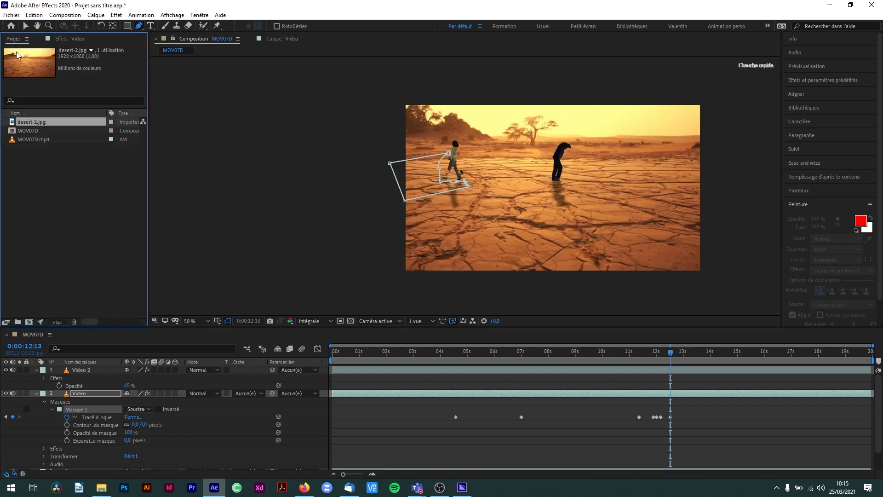
pyautogui.rightClick(27, 139)
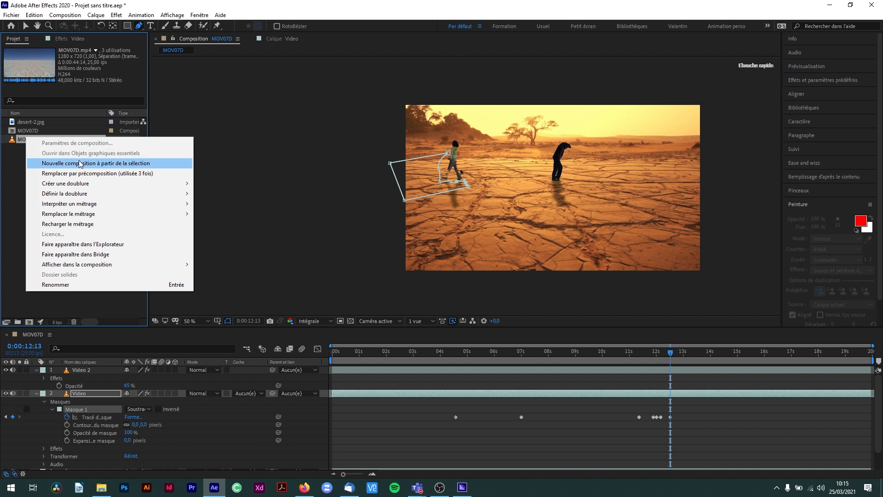
pyautogui.click(80, 163)
# Step: Shift the MOV07D.mp4 layer earlier so its 0:00:16:02 frame falls at the start, and trim its end at 0:00:19:24
pyautogui.press('v')
pyautogui.moveTo(341, 353); pyautogui.dragTo(528, 368)
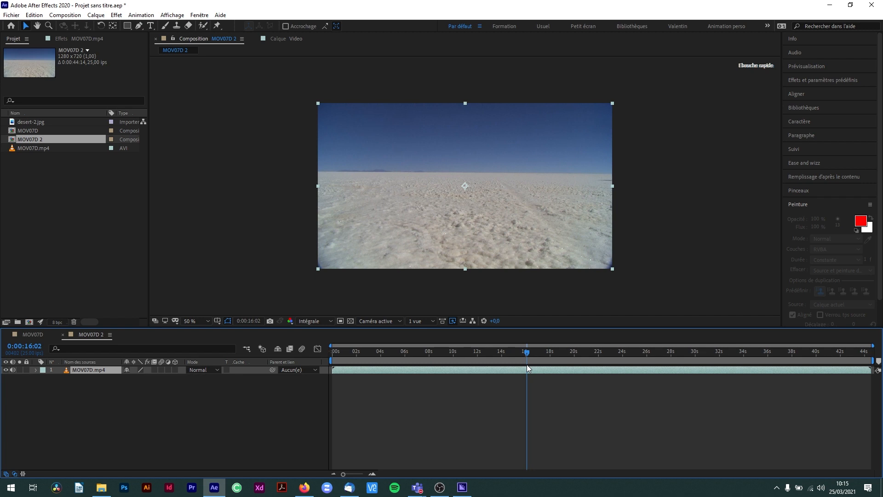
pyautogui.moveTo(344, 369)
pyautogui.mouseDown()
pyautogui.moveTo(517, 373)
pyautogui.moveTo(350, 367)
pyautogui.mouseUp()
pyautogui.moveTo(554, 359); pyautogui.dragTo(573, 368)
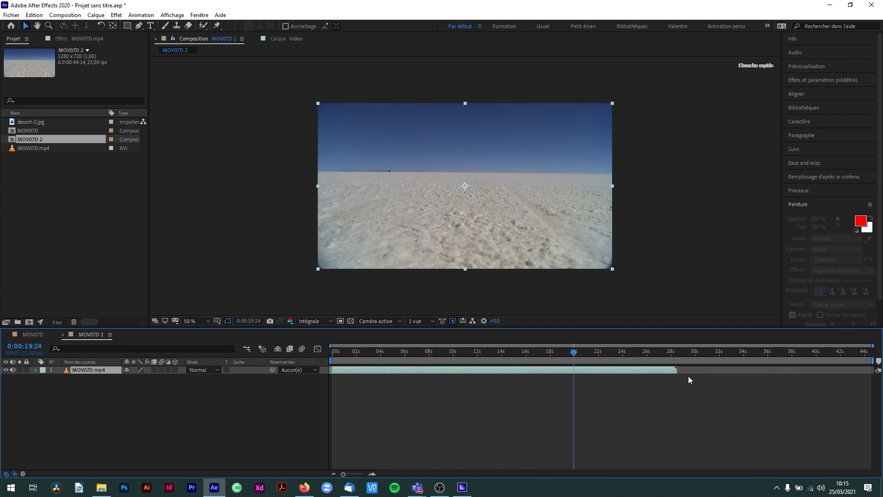
pyautogui.moveTo(675, 371); pyautogui.dragTo(574, 371)
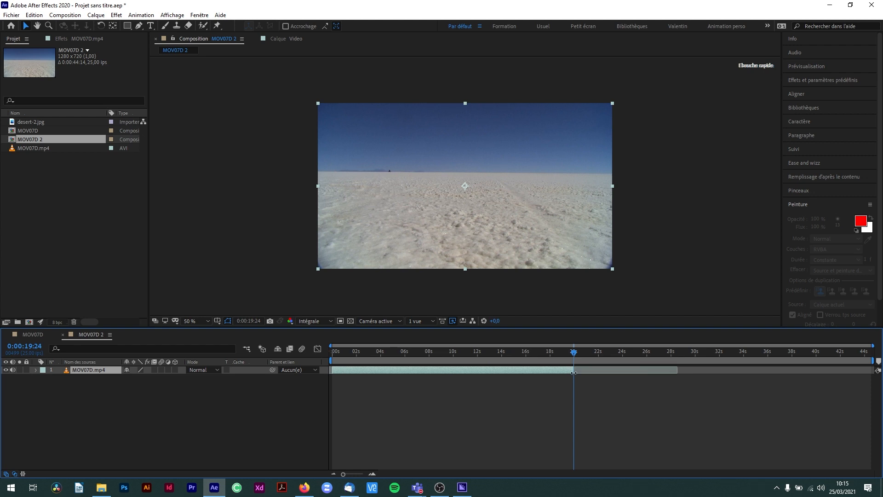
# Step: End the work area at 0:00:19:24 and trim the MOV07D 2 composition to it
pyautogui.click(555, 411)
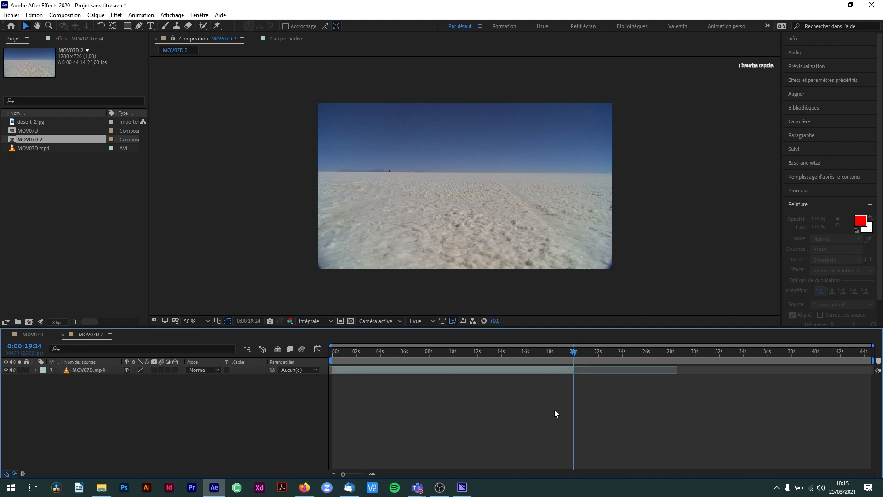
pyautogui.moveTo(873, 361); pyautogui.dragTo(575, 362)
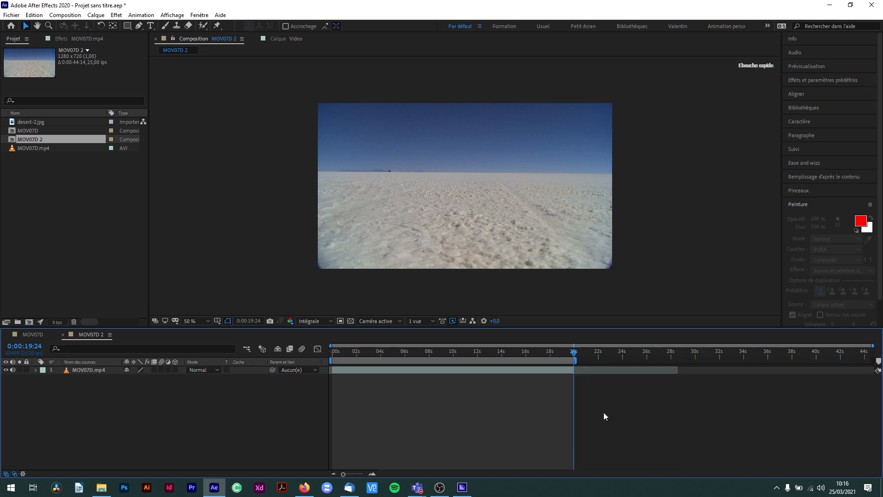
pyautogui.hotkey('ctrl', 'shift', 'x')
# Step: Select the MOV07D.mp4 layer at 0:00:06:10 and display the Remplissage d'après le contenu options
pyautogui.click(505, 353)
pyautogui.click(505, 370)
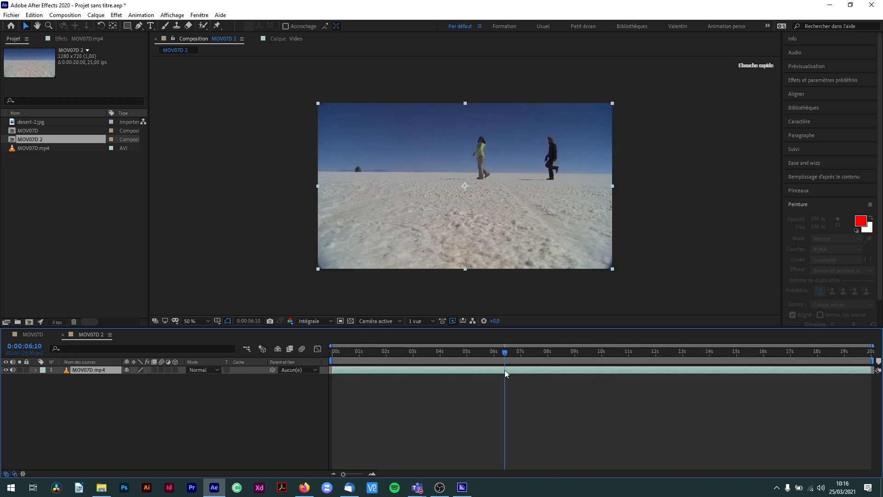
pyautogui.click(801, 204)
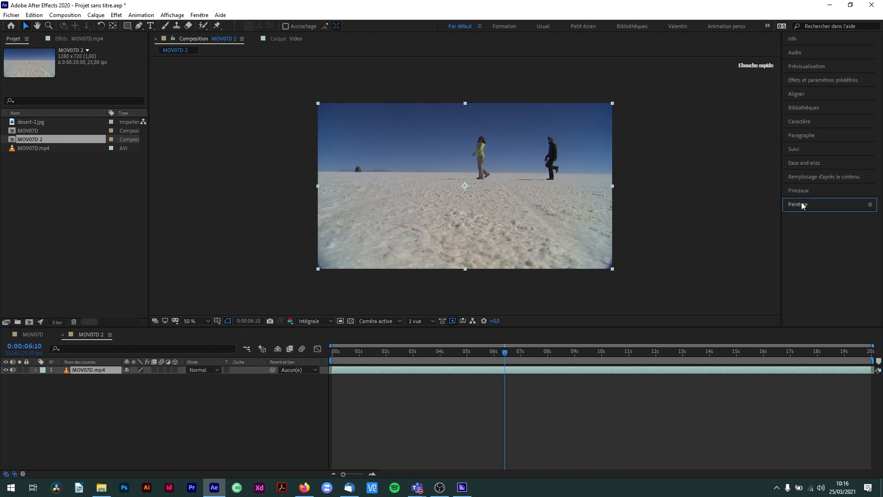
pyautogui.click(814, 176)
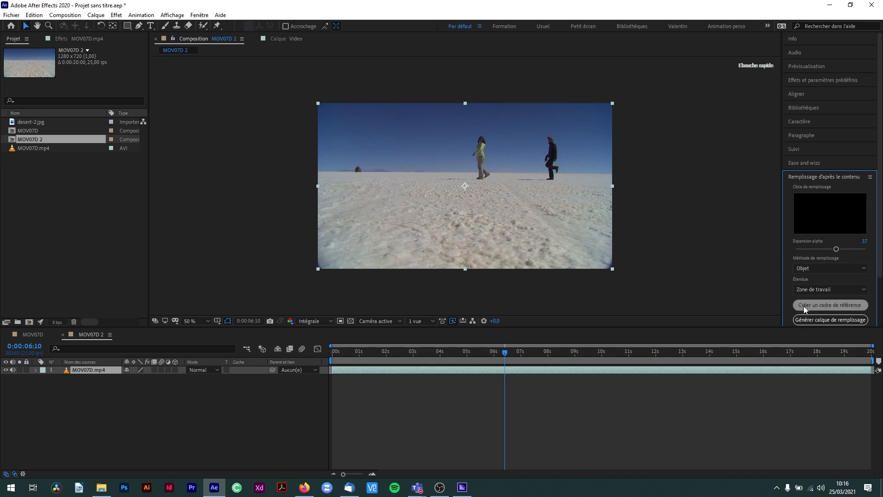
# Step: Save the project as masquage-différence in the Exos folder
pyautogui.click(809, 321)
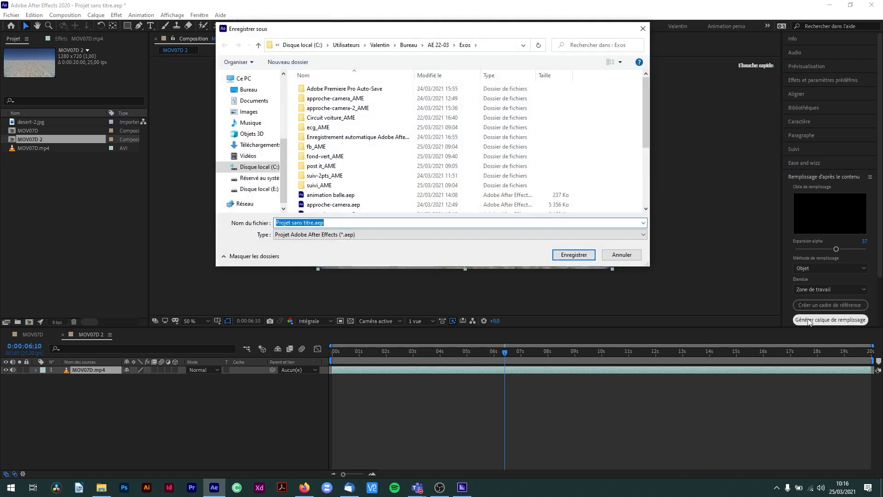
pyautogui.click(625, 257)
pyautogui.hotkey('ctrl', 's')
pyautogui.write('masquage')
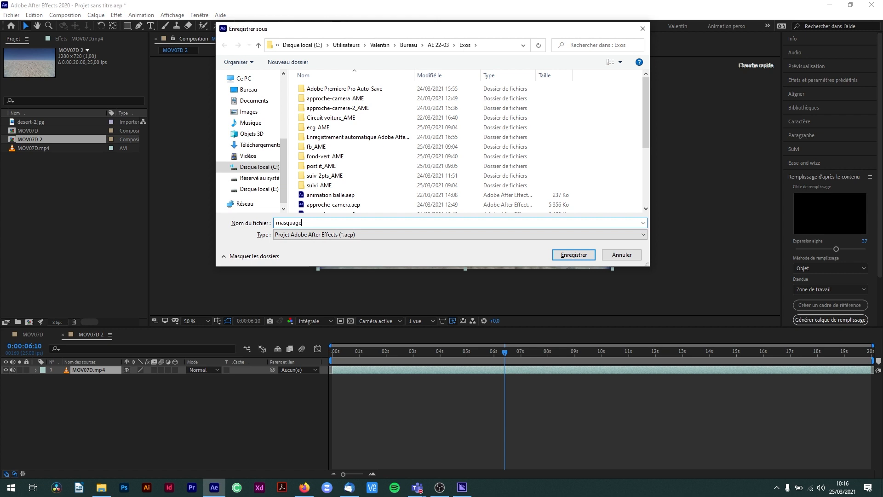
pyautogui.write('-différence')
pyautogui.press('Return')
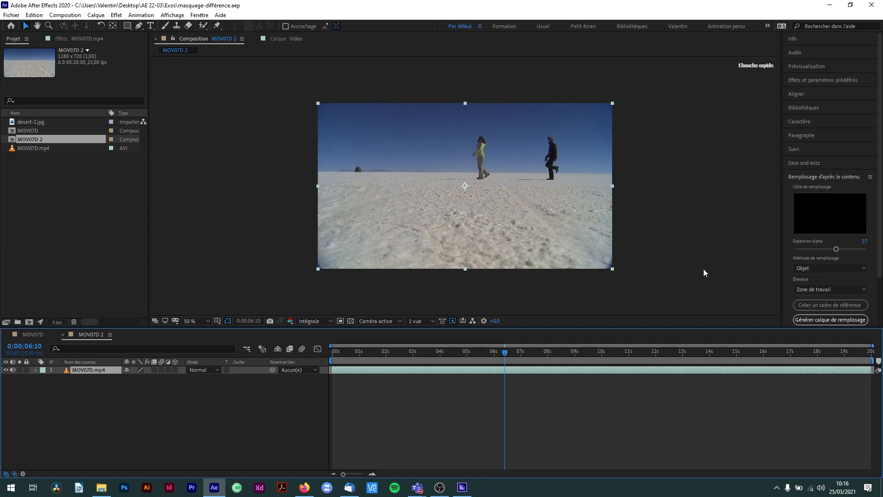
# Step: Draw a small four-point Pen mask around the dark spot on the horizon in the MOV07D.mp4 layer at 0:00:06:10
pyautogui.click(825, 269)
pyautogui.click(826, 269)
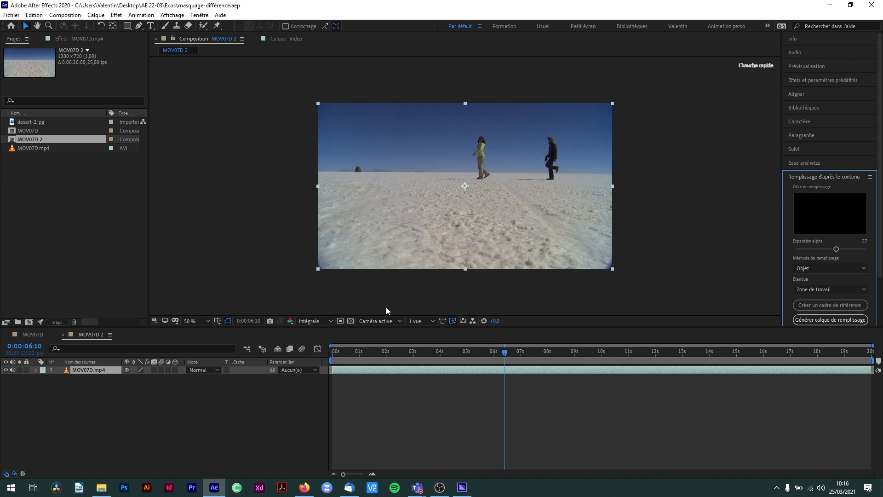
pyautogui.click(139, 27)
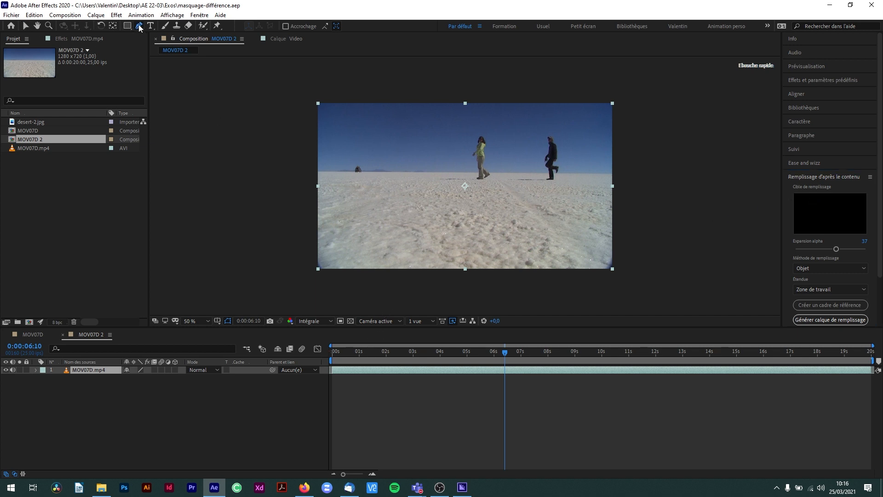
pyautogui.click(350, 169)
pyautogui.click(363, 162)
pyautogui.click(365, 172)
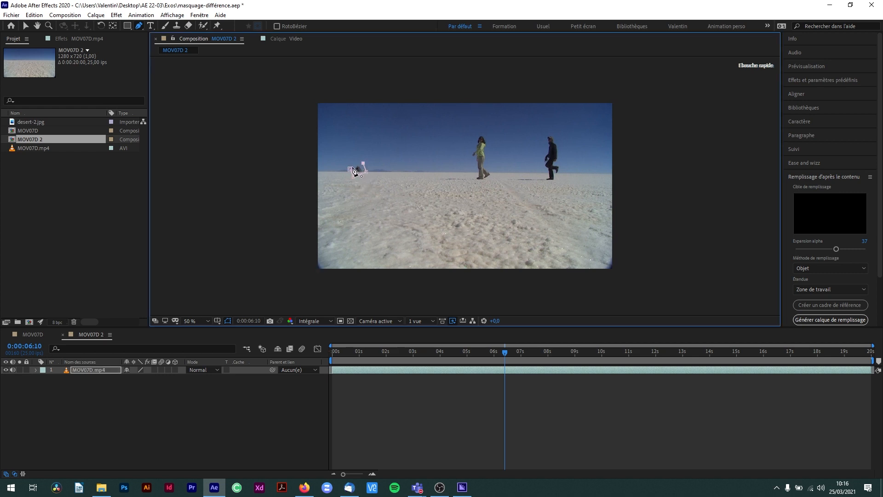
pyautogui.click(351, 169)
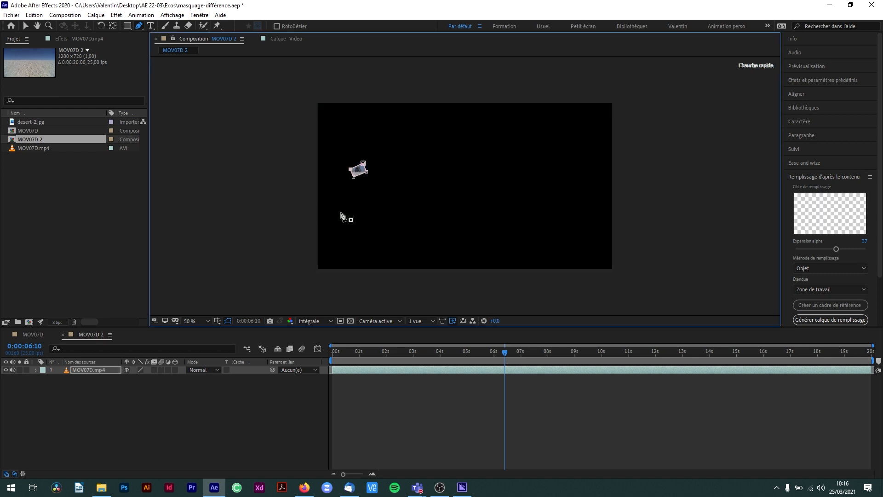
pyautogui.moveTo(349, 169); pyautogui.dragTo(348, 167)
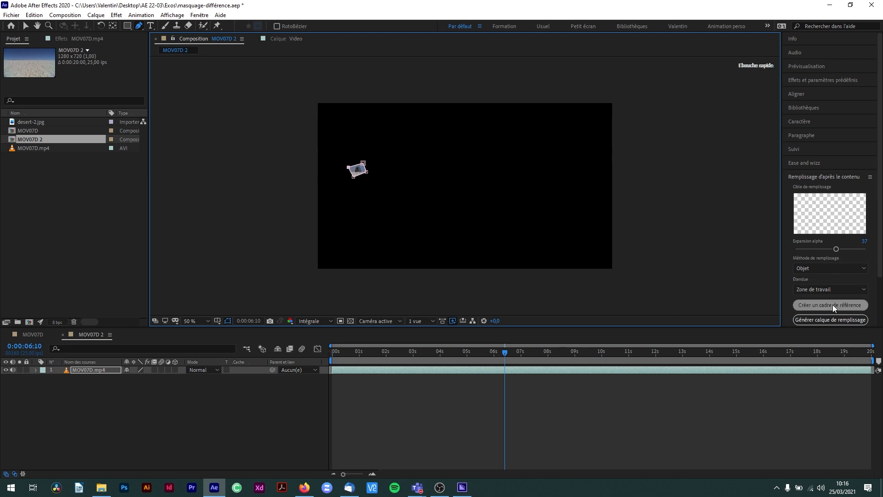
# Step: Try to generate a content-aware fill layer over the work area using the Objet method
pyautogui.scroll(-3, 835, 313)
pyautogui.click(828, 281)
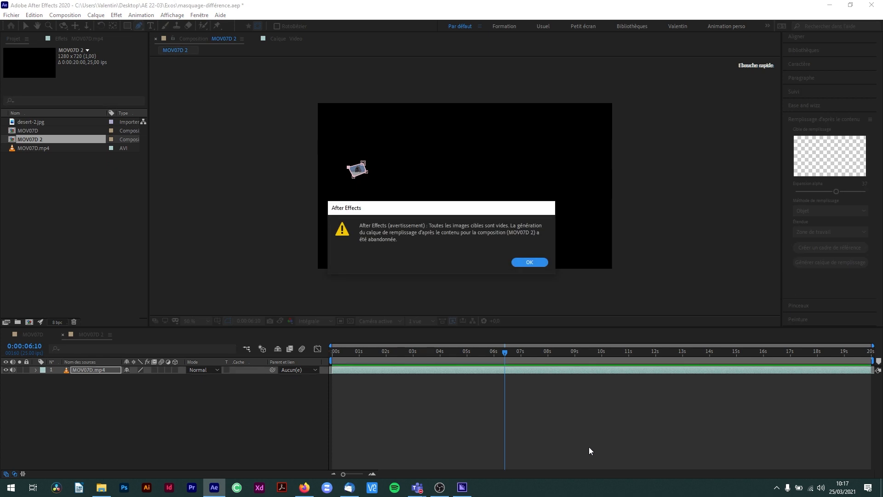
pyautogui.click(529, 261)
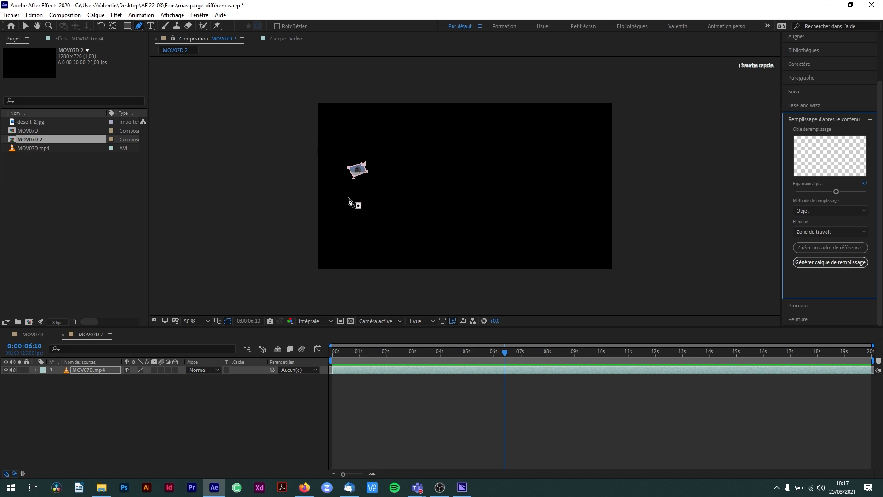
pyautogui.hotkey('alt', 'Tab')
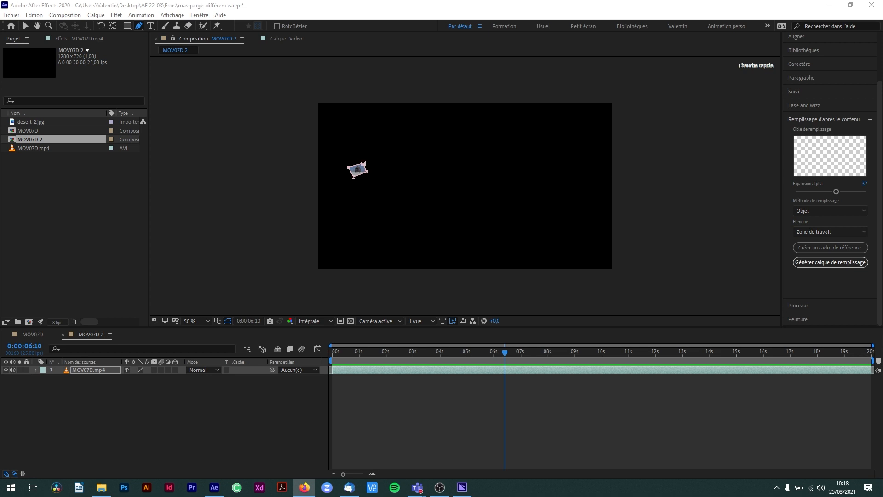
# Step: Delete the mask around the spot from the MOV07D.mp4 layer and return to the composition's first frame
pyautogui.moveTo(466, 358); pyautogui.dragTo(288, 352)
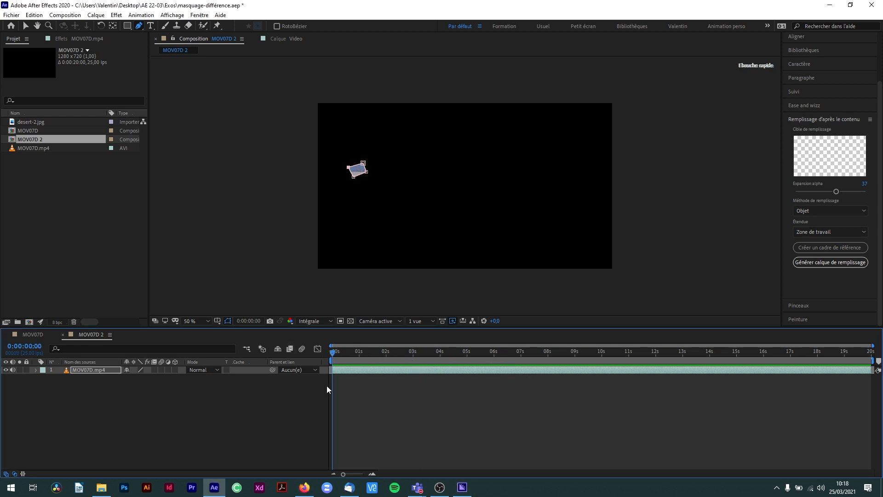
pyautogui.press('m')
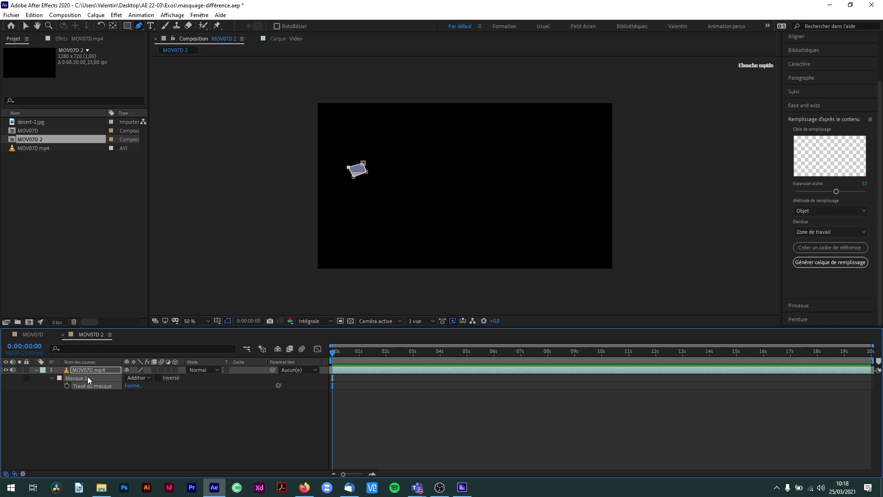
pyautogui.hotkey('ctrl', 'z')
pyautogui.click(92, 397)
pyautogui.click(83, 377)
pyautogui.press('Delete')
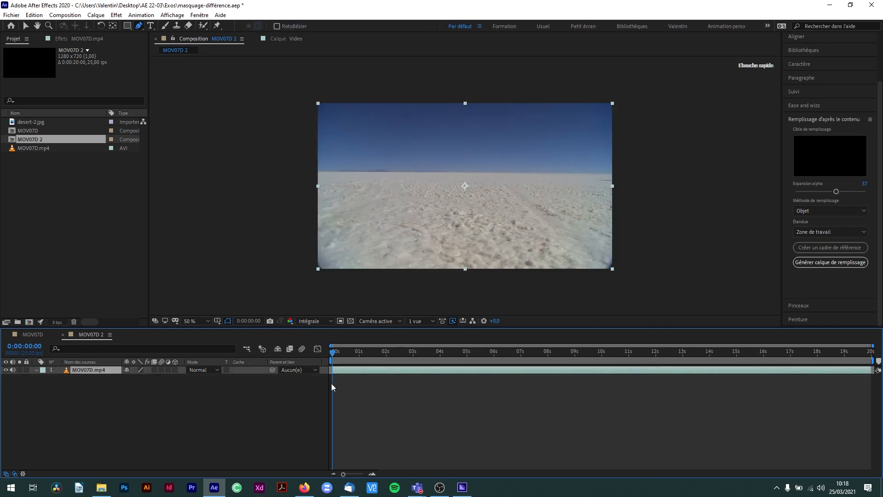
# Step: Draw a four-point Pen mask around the dark spot at the frame's left edge at 0:00:02:06
pyautogui.moveTo(336, 355); pyautogui.dragTo(392, 356)
pyautogui.click(375, 357)
pyautogui.click(312, 159)
pyautogui.click(333, 159)
pyautogui.click(335, 176)
pyautogui.click(312, 178)
pyautogui.click(311, 159)
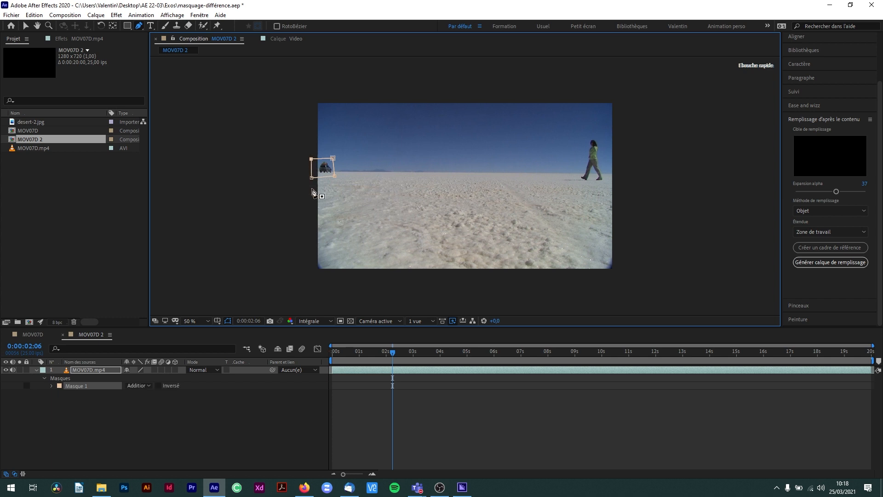
# Step: Set Masque 1's mode to Aucun and start keyframing its path at 0:00:02:06
pyautogui.click(148, 386)
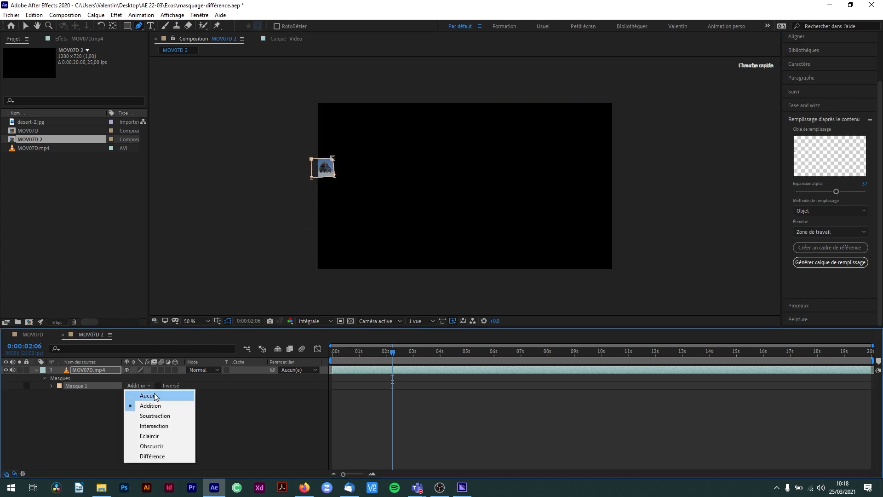
pyautogui.click(153, 394)
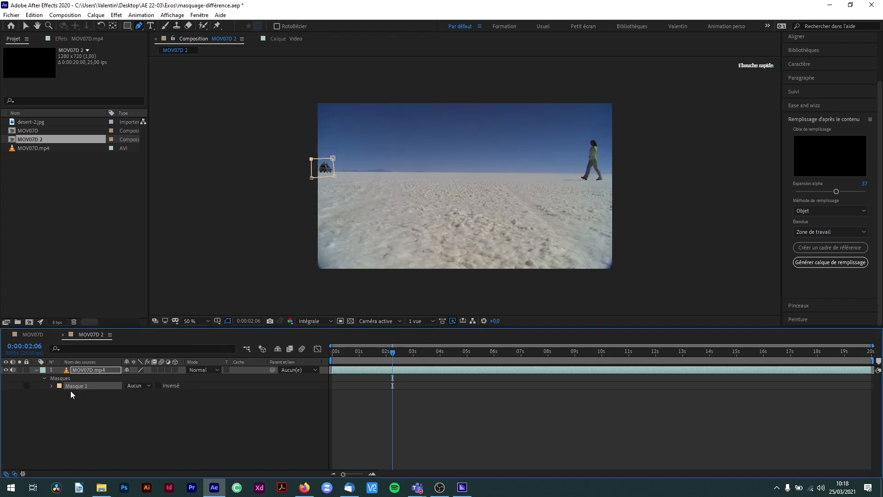
pyautogui.click(52, 385)
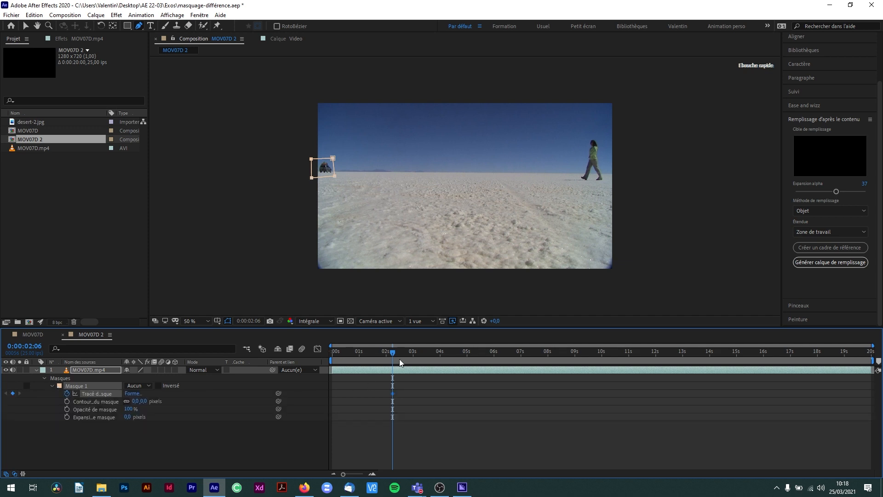
# Step: At 0:00:01:00, narrow Masque 1 so that it sits just outside the frame's left edge
pyautogui.moveTo(386, 352); pyautogui.dragTo(360, 355)
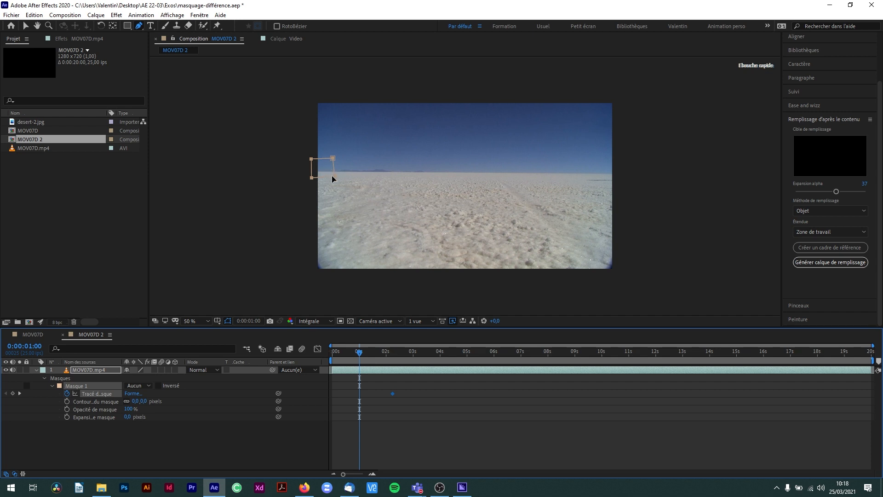
pyautogui.click(81, 385)
pyautogui.moveTo(333, 174); pyautogui.dragTo(319, 158)
# Step: Move Masque 1 over the drifting spot at 0:00:03:07 and 0:00:06:00 to add path keyframes
pyautogui.moveTo(360, 356); pyautogui.dragTo(418, 352)
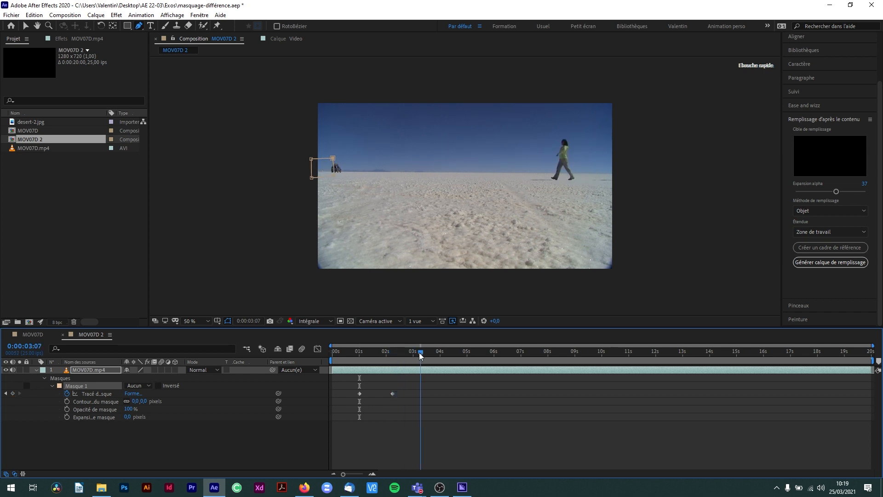
pyautogui.press('v')
pyautogui.doubleClick(334, 170)
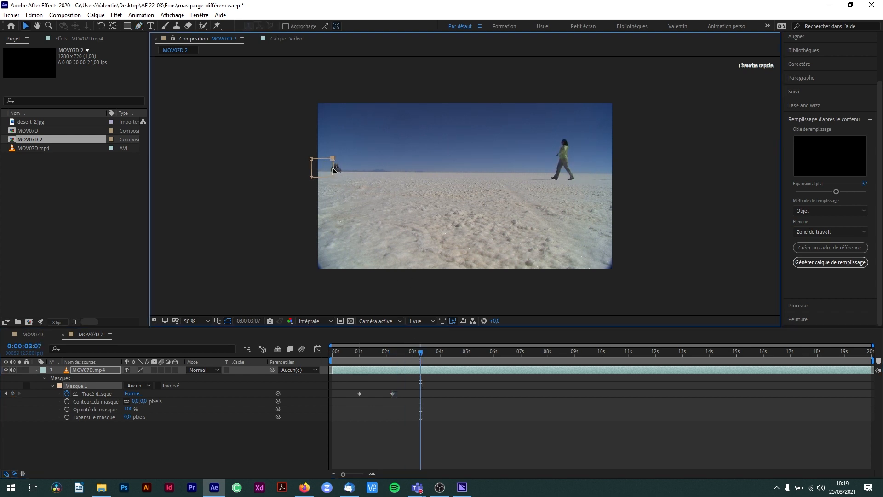
pyautogui.moveTo(324, 175); pyautogui.dragTo(337, 172)
pyautogui.moveTo(426, 352); pyautogui.dragTo(494, 356)
pyautogui.doubleClick(341, 175)
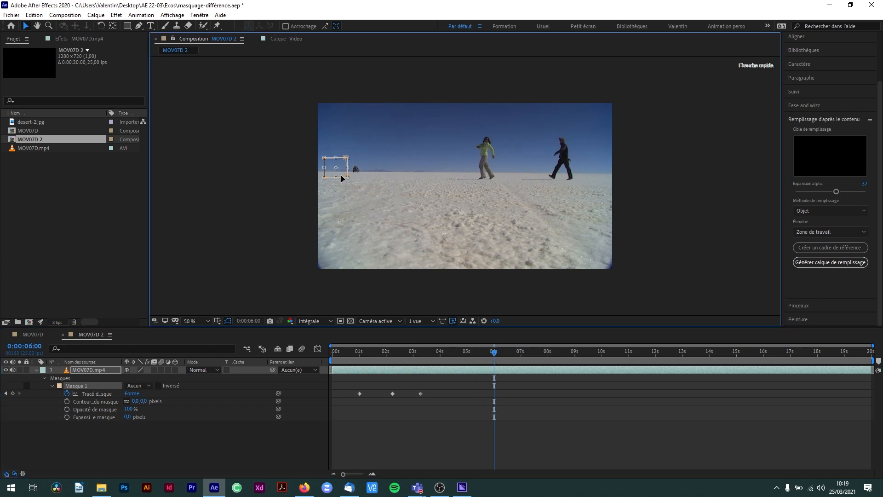
pyautogui.moveTo(339, 171); pyautogui.dragTo(360, 174)
# Step: Narrow and reposition Masque 1 around the spot at 0:00:09:19, clear of the walker, and shift it onto the spot at 0:00:10:20
pyautogui.moveTo(497, 355); pyautogui.dragTo(595, 374)
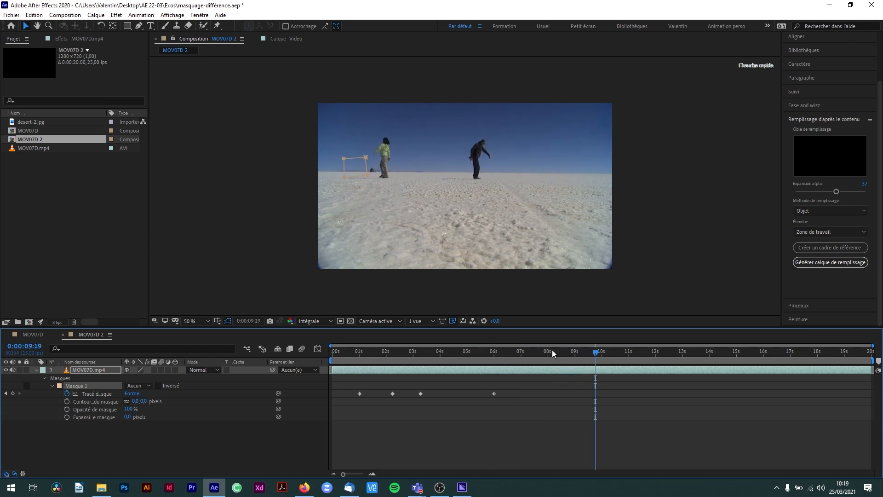
pyautogui.moveTo(360, 178)
pyautogui.mouseDown()
pyautogui.moveTo(368, 174)
pyautogui.moveTo(361, 170)
pyautogui.mouseUp()
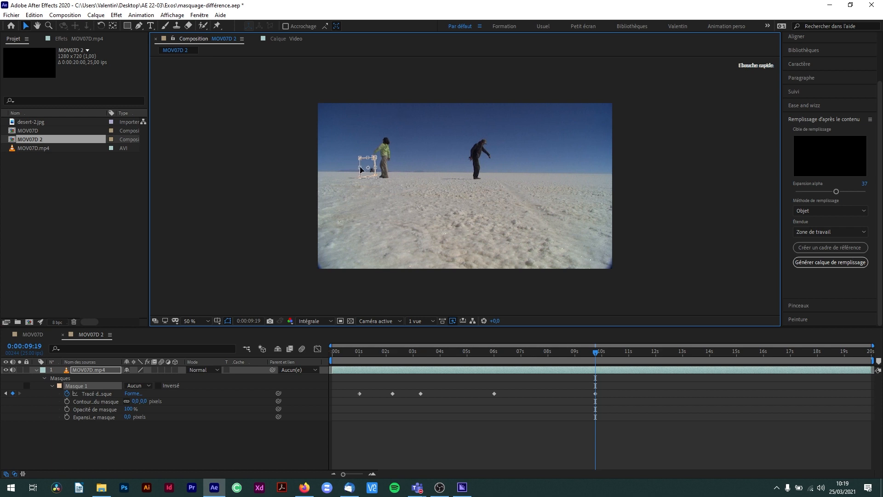
pyautogui.moveTo(600, 353)
pyautogui.mouseDown()
pyautogui.moveTo(509, 352)
pyautogui.moveTo(615, 352)
pyautogui.moveTo(603, 359)
pyautogui.mouseUp()
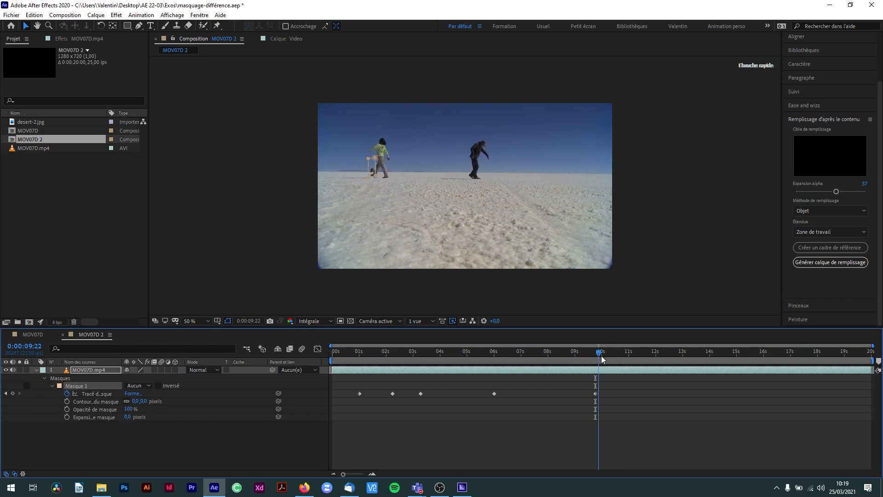
pyautogui.moveTo(601, 357)
pyautogui.mouseDown()
pyautogui.moveTo(620, 357)
pyautogui.moveTo(596, 362)
pyautogui.mouseUp()
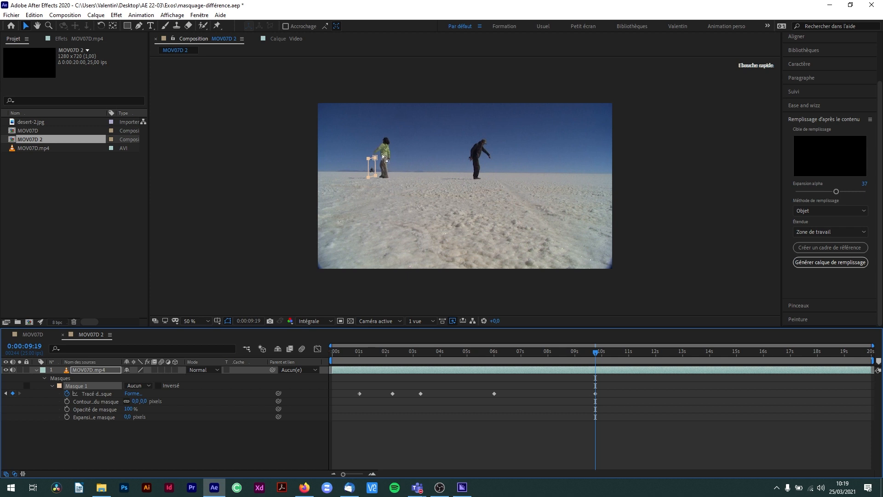
pyautogui.moveTo(599, 357); pyautogui.dragTo(626, 355)
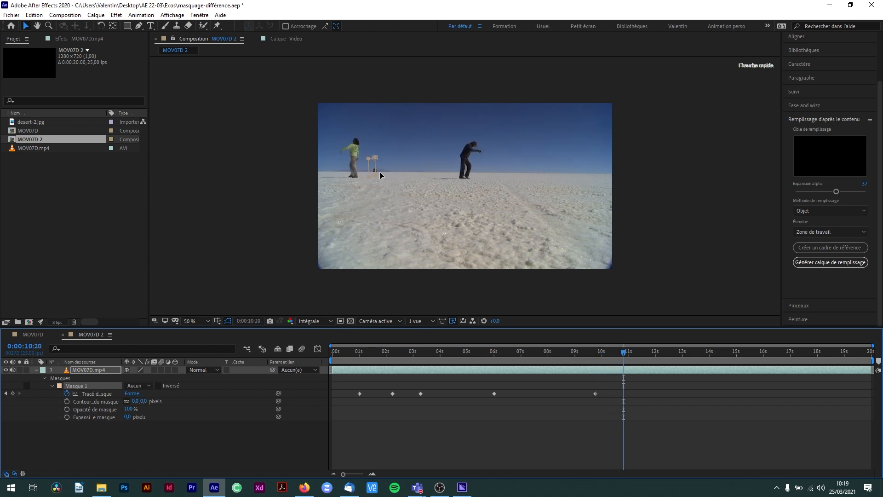
pyautogui.moveTo(376, 172); pyautogui.dragTo(377, 172)
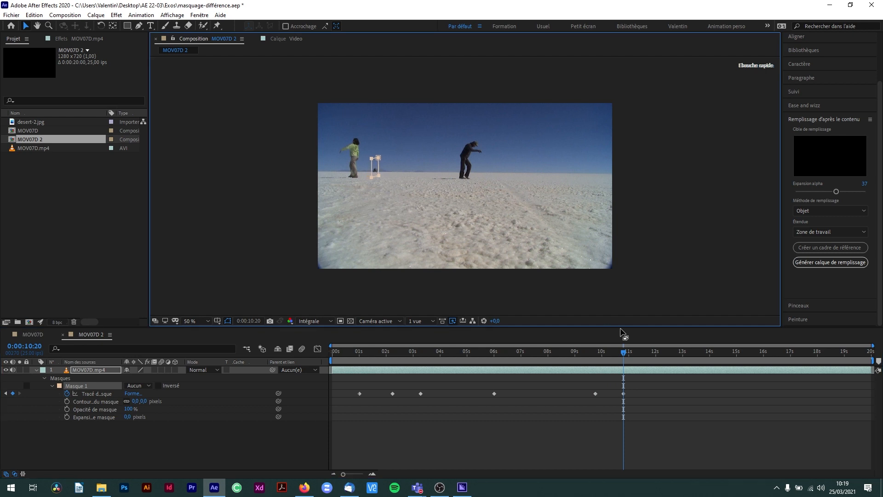
# Step: Add mask path keyframes at 0:00:13:15 and 0:00:19:20 by moving Masque 1 onto the spot
pyautogui.moveTo(624, 357); pyautogui.dragTo(699, 354)
pyautogui.doubleClick(378, 167)
pyautogui.moveTo(376, 173); pyautogui.dragTo(381, 170)
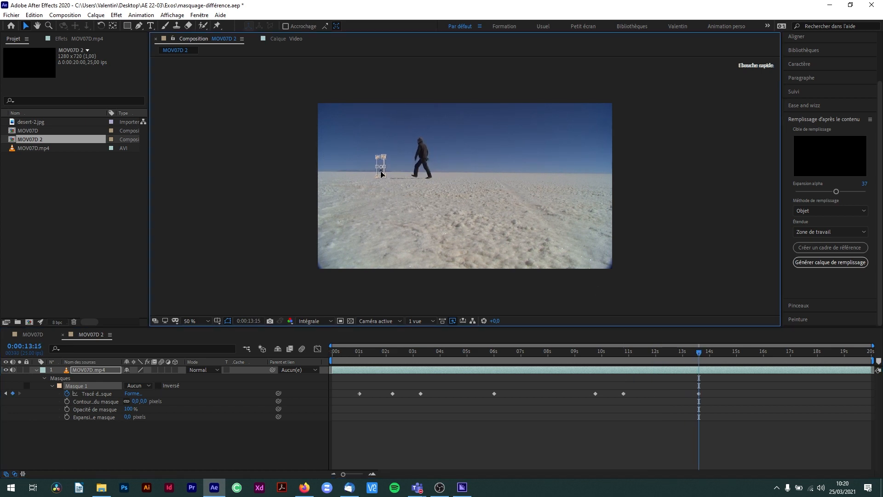
pyautogui.moveTo(702, 360); pyautogui.dragTo(867, 361)
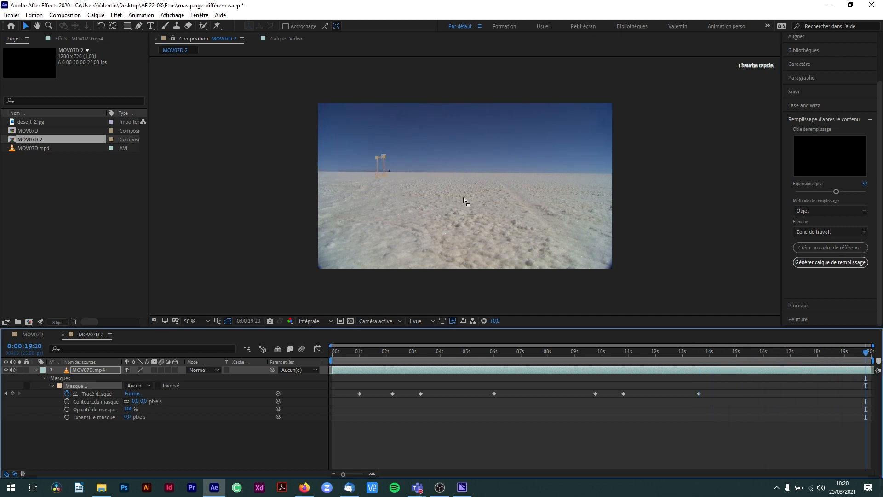
pyautogui.doubleClick(384, 168)
pyautogui.moveTo(384, 173); pyautogui.dragTo(392, 174)
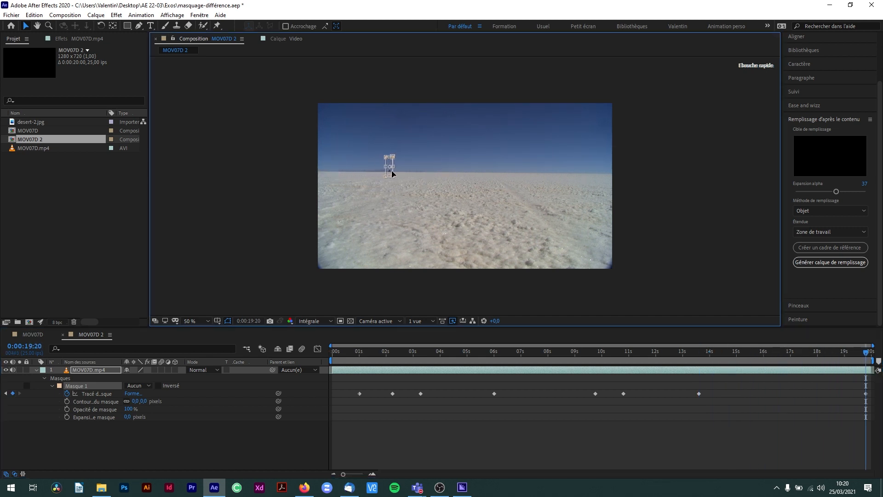
# Step: Set Masque 1 to Soustraction and check the hole at 0:00:04:02 against the transparency grid
pyautogui.moveTo(867, 361); pyautogui.dragTo(270, 351)
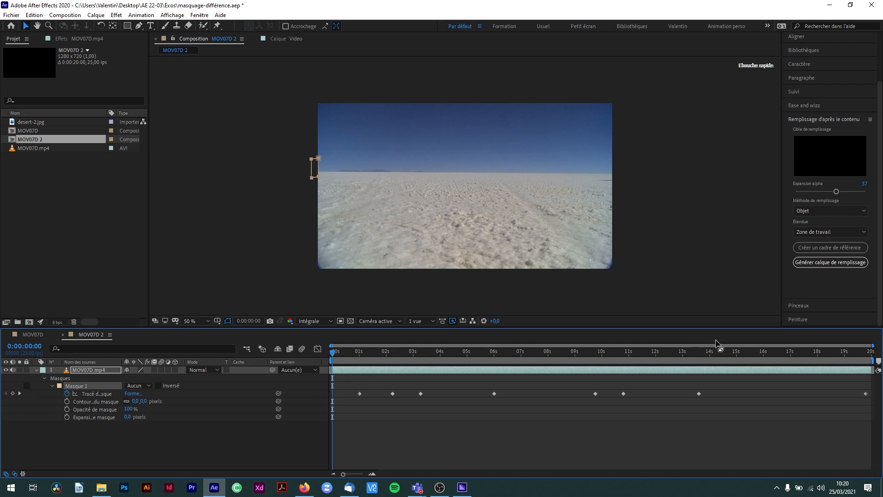
pyautogui.click(52, 386)
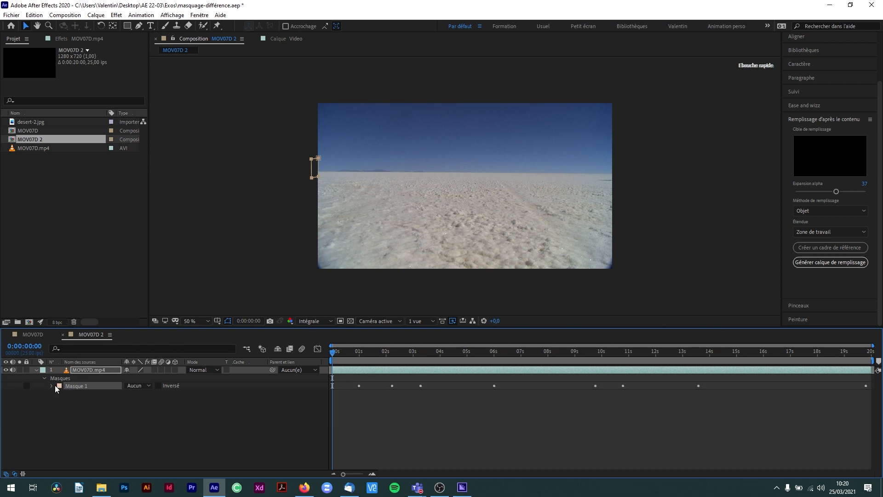
pyautogui.click(89, 370)
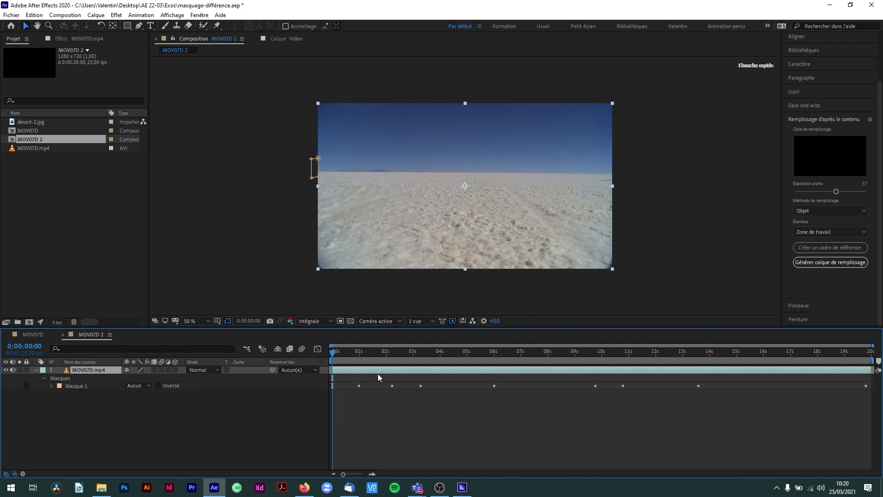
pyautogui.click(147, 385)
pyautogui.click(155, 416)
pyautogui.moveTo(346, 362); pyautogui.dragTo(442, 363)
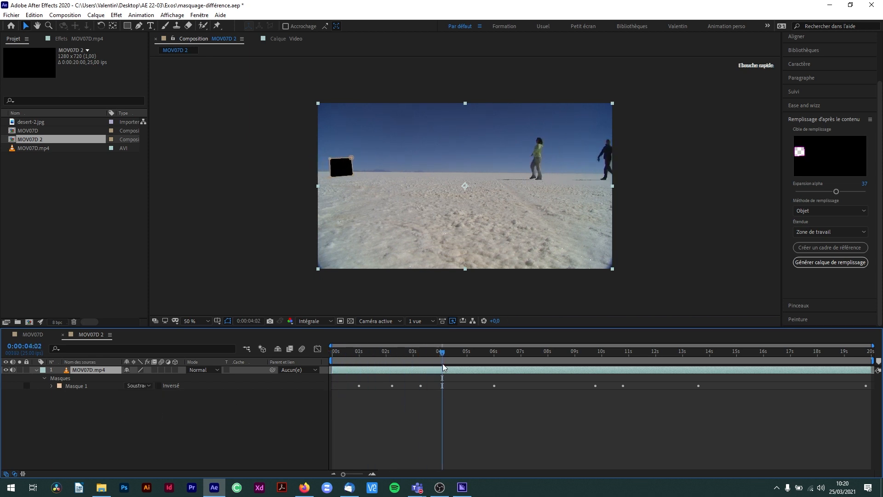
pyautogui.click(350, 320)
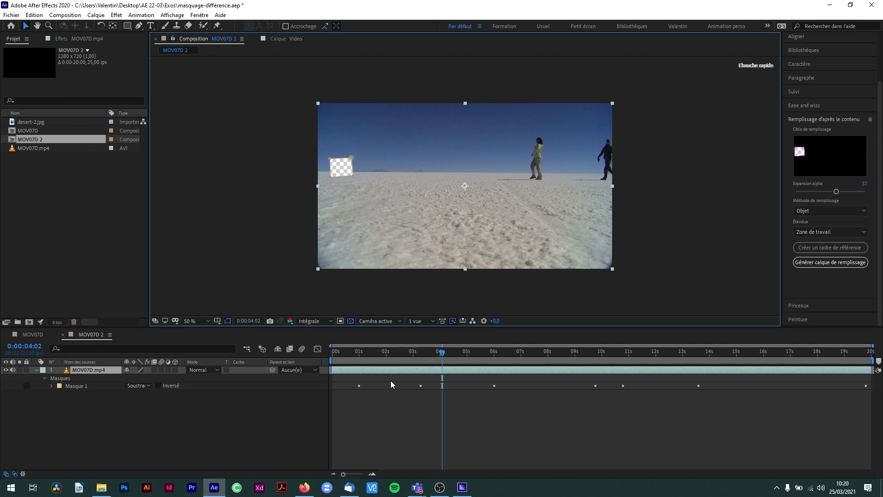
# Step: Set the content-aware fill's Expansion alpha to 34, keeping the Objet fill method
pyautogui.moveTo(837, 191)
pyautogui.mouseDown()
pyautogui.moveTo(823, 191)
pyautogui.moveTo(836, 195)
pyautogui.mouseUp()
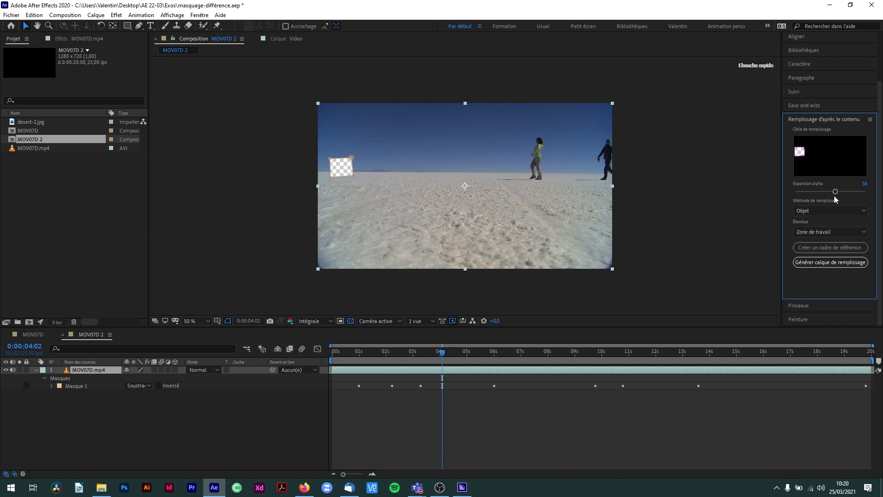
pyautogui.moveTo(835, 191); pyautogui.dragTo(834, 192)
pyautogui.click(813, 213)
pyautogui.click(810, 221)
pyautogui.click(788, 206)
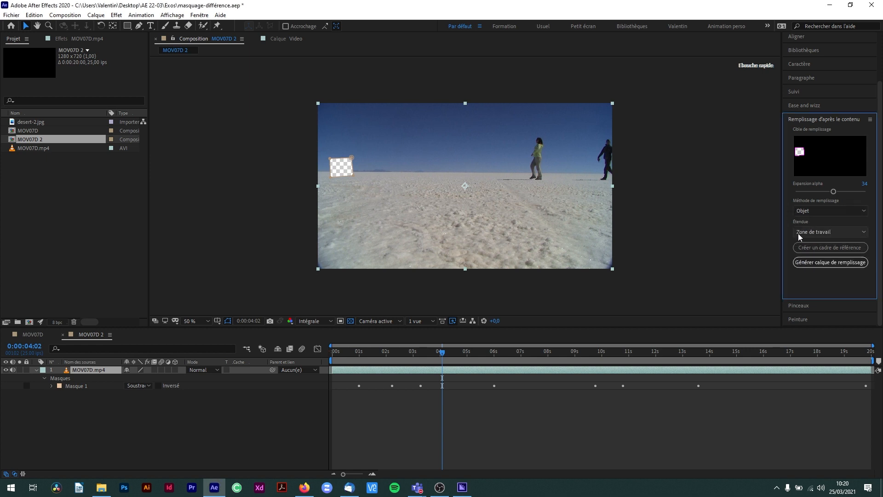
# Step: Generate the content-aware fill layer for the work area and review the result across the footage
pyautogui.click(804, 262)
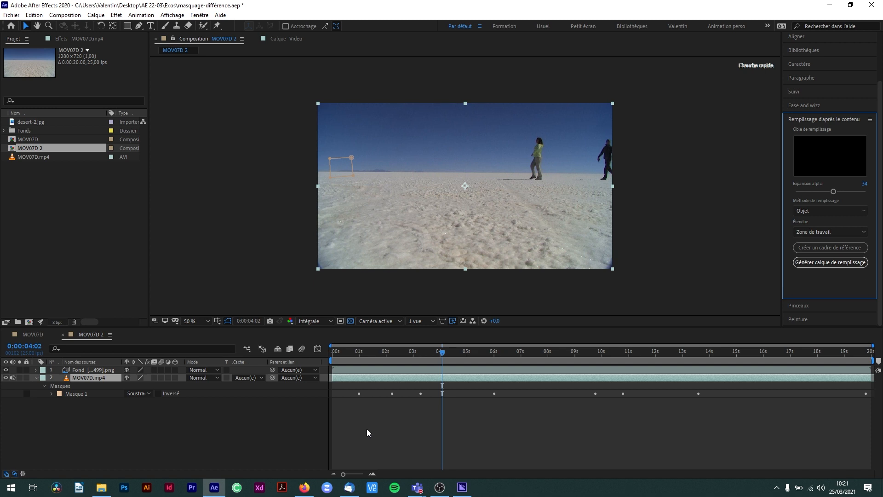
pyautogui.moveTo(448, 356); pyautogui.dragTo(319, 353)
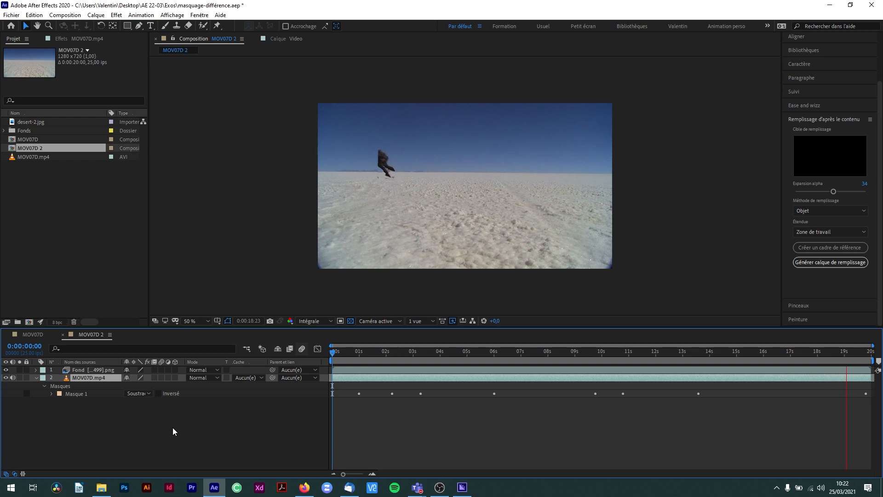
pyautogui.moveTo(355, 355); pyautogui.dragTo(437, 378)
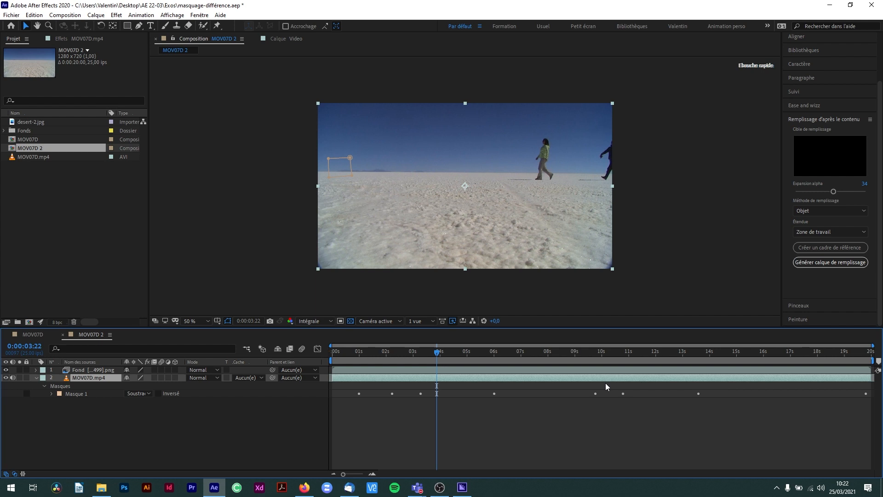
pyautogui.moveTo(450, 357); pyautogui.dragTo(368, 374)
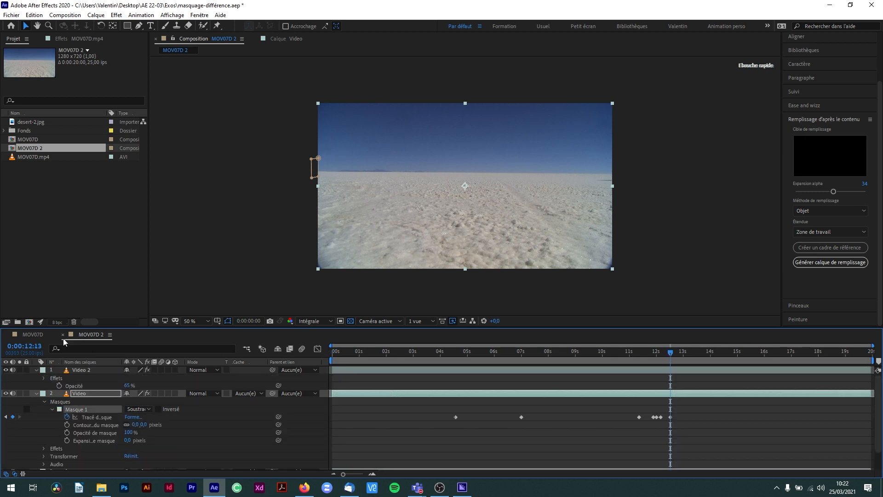
# Step: Close the MOV07D 2 composition and pull Masque 1's upper points down behind the green-shirted walker's feet at 0:00:12:14 in MOV07D
pyautogui.click(63, 335)
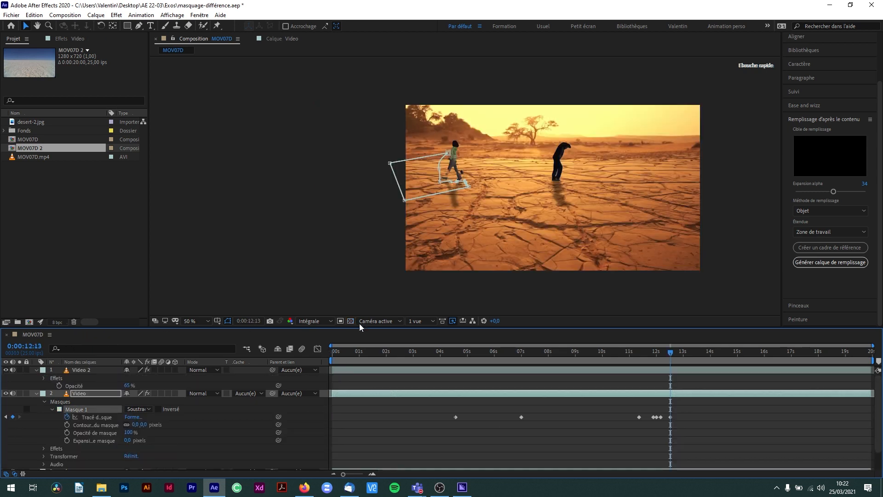
pyautogui.moveTo(671, 356)
pyautogui.mouseDown()
pyautogui.moveTo(649, 357)
pyautogui.moveTo(672, 358)
pyautogui.mouseUp()
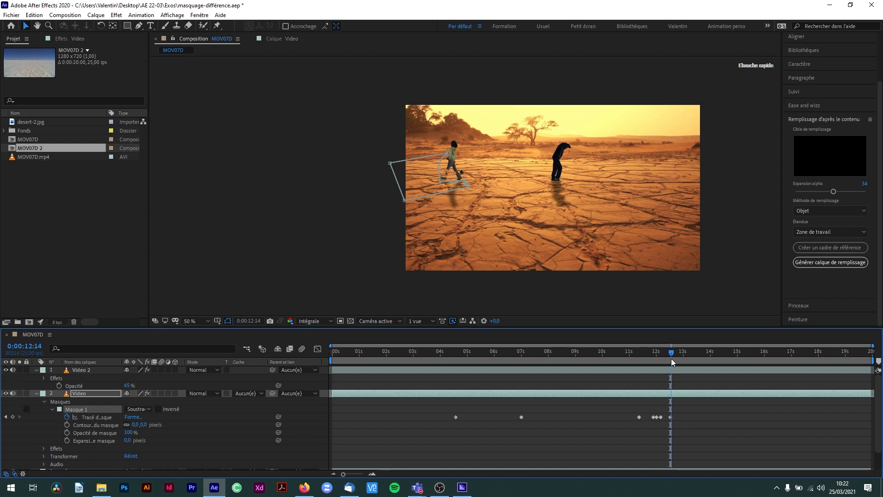
pyautogui.scroll(2, 465, 180)
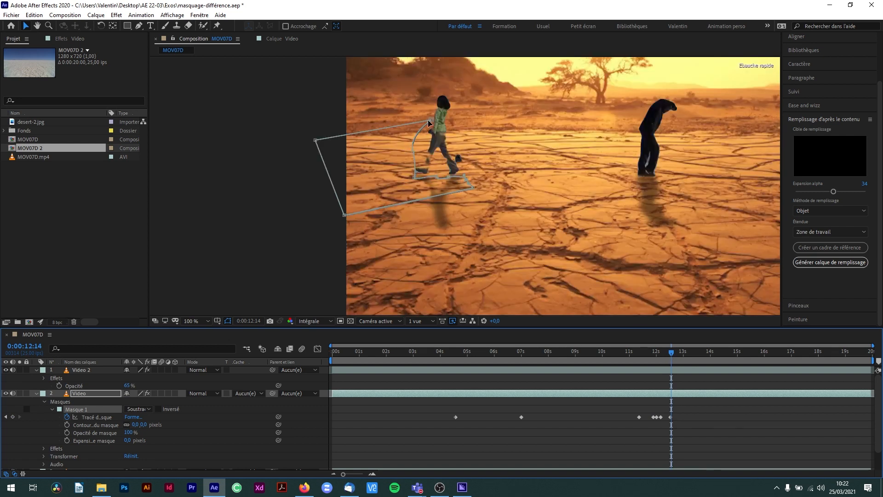
pyautogui.moveTo(431, 122); pyautogui.dragTo(375, 183)
pyautogui.moveTo(409, 158); pyautogui.dragTo(394, 186)
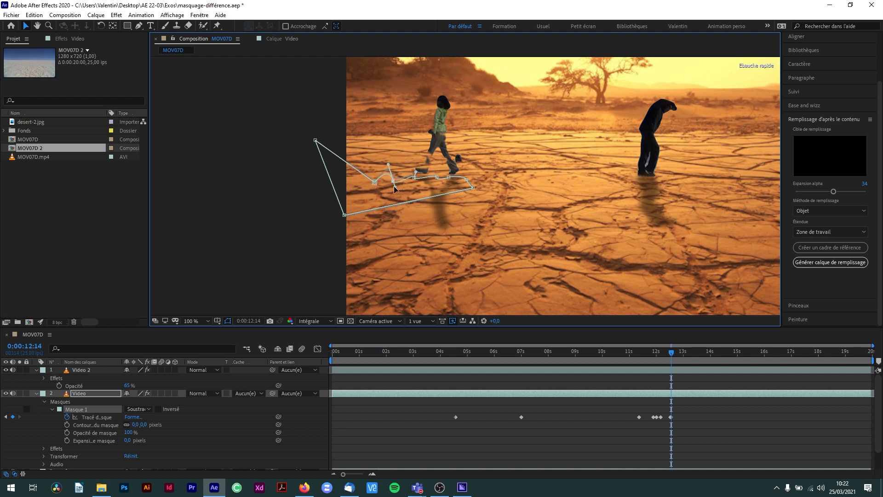
# Step: Reshape the front part of Masque 1 at 0:00:12:14 with its points closely around the spot ahead of the walker's leading leg
pyautogui.moveTo(466, 181); pyautogui.dragTo(465, 146)
pyautogui.moveTo(472, 186); pyautogui.dragTo(483, 188)
pyautogui.scroll(4, 466, 155)
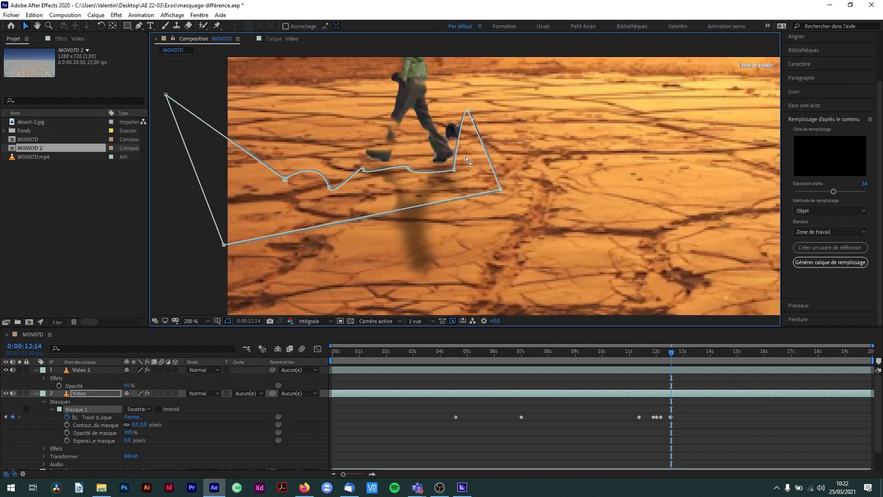
pyautogui.scroll(-2, 471, 155)
pyautogui.moveTo(467, 112); pyautogui.dragTo(464, 104)
pyautogui.moveTo(454, 170); pyautogui.dragTo(467, 170)
pyautogui.moveTo(463, 106); pyautogui.dragTo(435, 108)
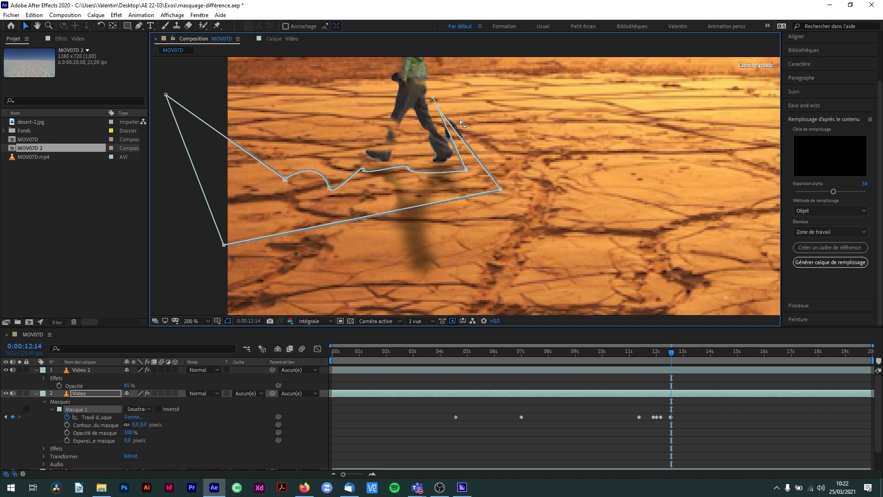
# Step: Move Masque 1's outer points in front of and below the walker, and refine the edge along the leading leg at 0:00:12:14
pyautogui.moveTo(501, 189); pyautogui.dragTo(554, 148)
pyautogui.moveTo(225, 245); pyautogui.dragTo(519, 273)
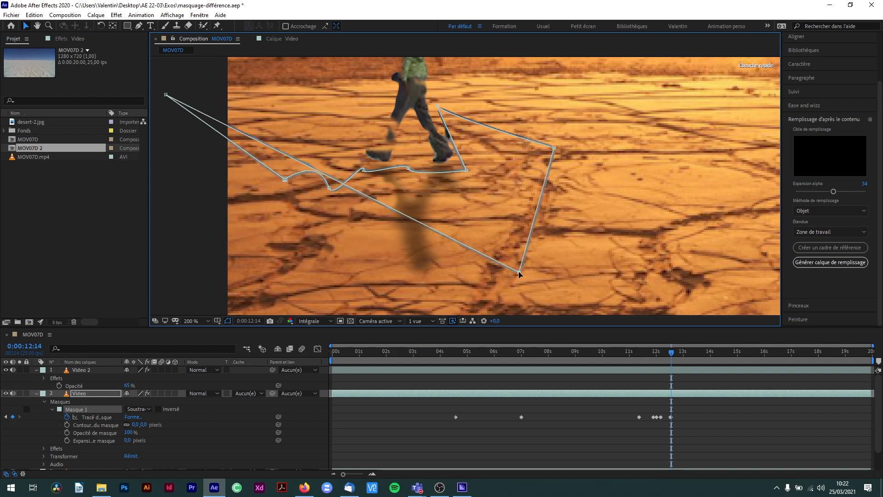
pyautogui.moveTo(166, 94); pyautogui.dragTo(512, 282)
pyautogui.moveTo(466, 170); pyautogui.dragTo(468, 163)
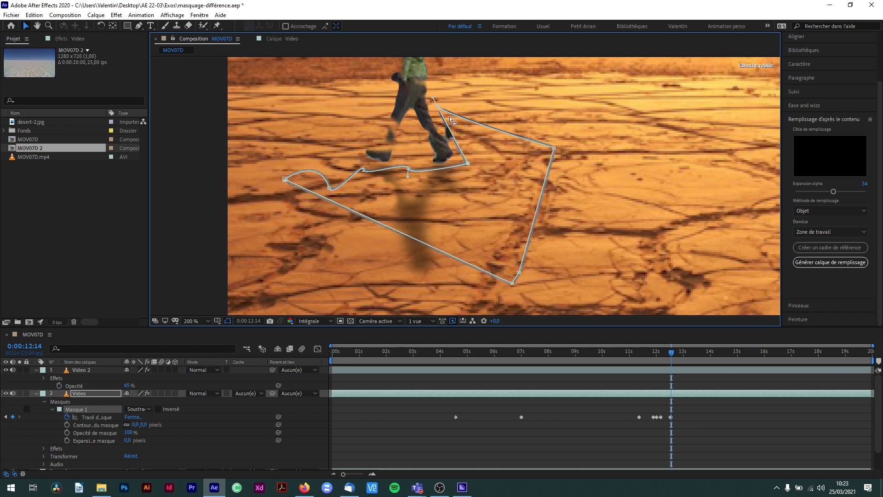
pyautogui.moveTo(438, 106); pyautogui.dragTo(432, 113)
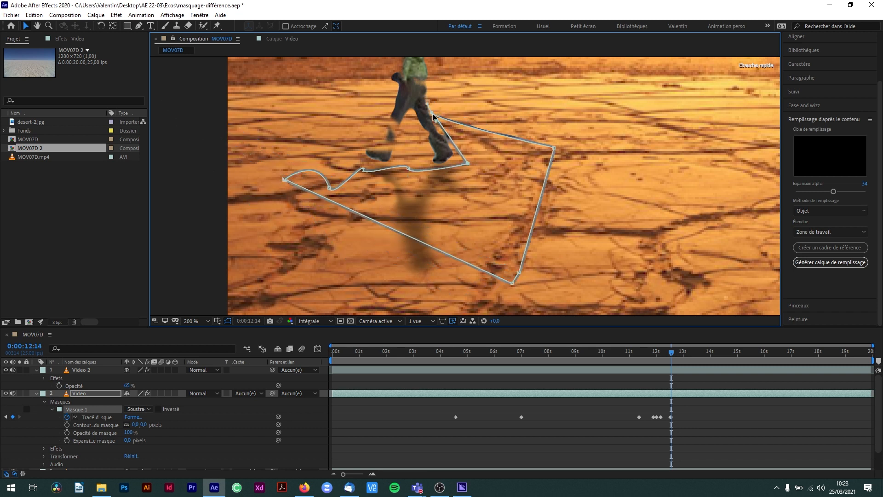
# Step: Add Masque 1 path keyframes at 0:00:14:07 and 0:00:16:13, reshaping the mask around the spot and away from the dark-clothed walker
pyautogui.moveTo(670, 355); pyautogui.dragTo(717, 352)
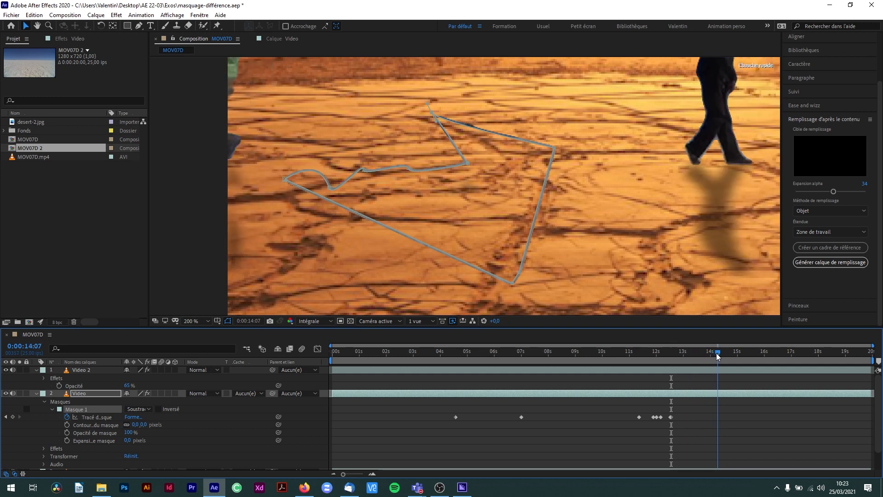
pyautogui.moveTo(432, 112); pyautogui.dragTo(468, 88)
pyautogui.moveTo(465, 163); pyautogui.dragTo(452, 129)
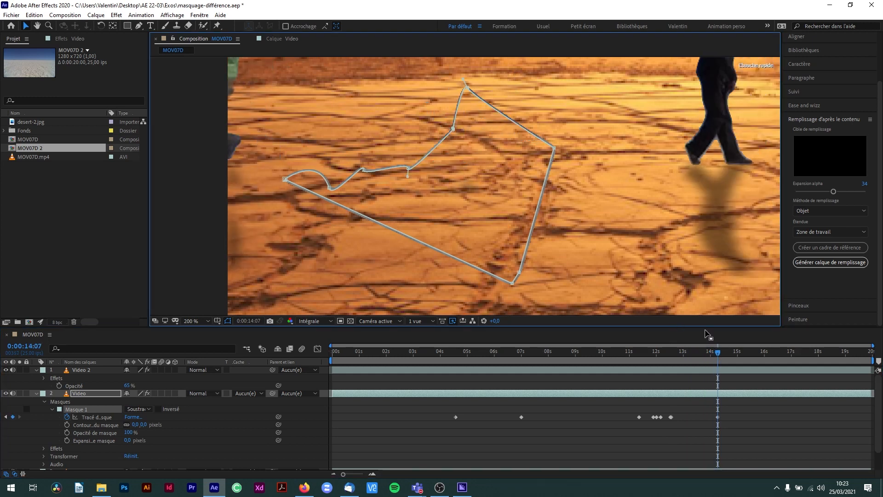
pyautogui.moveTo(720, 351); pyautogui.dragTo(780, 353)
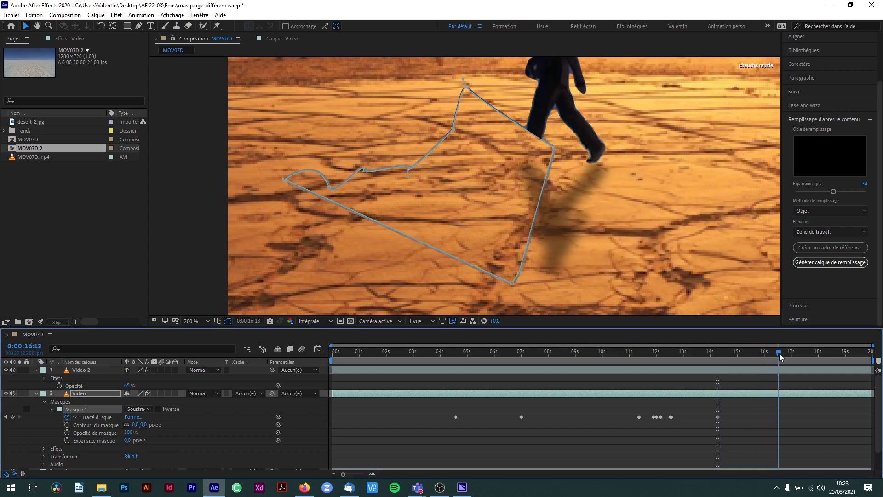
pyautogui.moveTo(467, 88); pyautogui.dragTo(473, 203)
pyautogui.moveTo(554, 149); pyautogui.dragTo(506, 195)
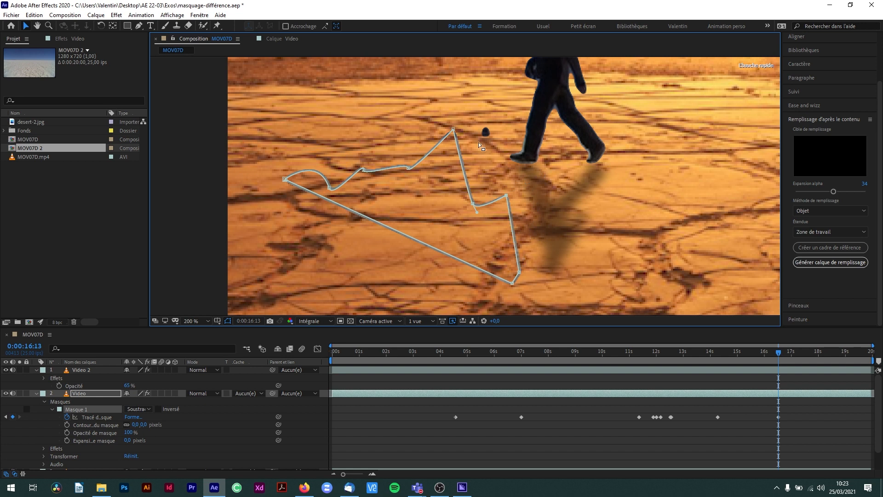
pyautogui.moveTo(454, 129); pyautogui.dragTo(492, 116)
# Step: Add Masque 1 path keyframes at 0:00:15:14 and 0:00:16:24, covering the spot at the first and clearing the walker's feet at the second
pyautogui.moveTo(777, 352); pyautogui.dragTo(753, 361)
pyautogui.moveTo(478, 121); pyautogui.dragTo(493, 107)
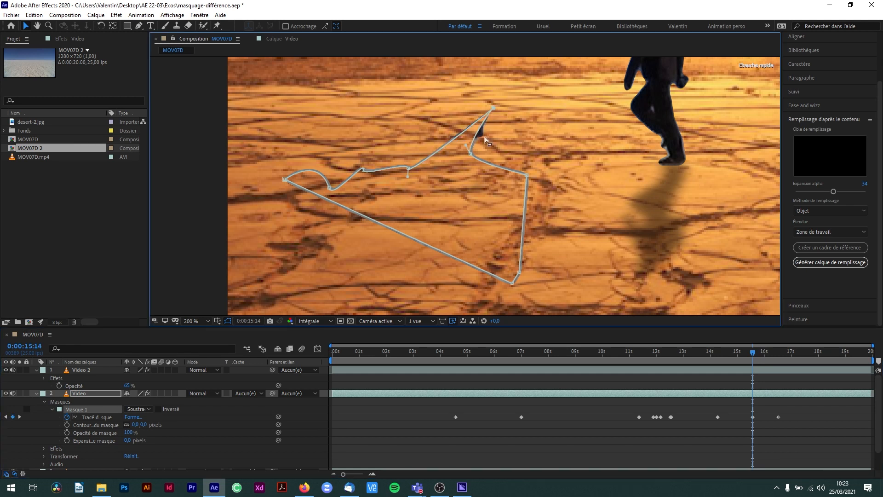
pyautogui.moveTo(471, 156); pyautogui.dragTo(507, 157)
pyautogui.moveTo(749, 358); pyautogui.dragTo(791, 365)
pyautogui.moveTo(499, 117); pyautogui.dragTo(459, 136)
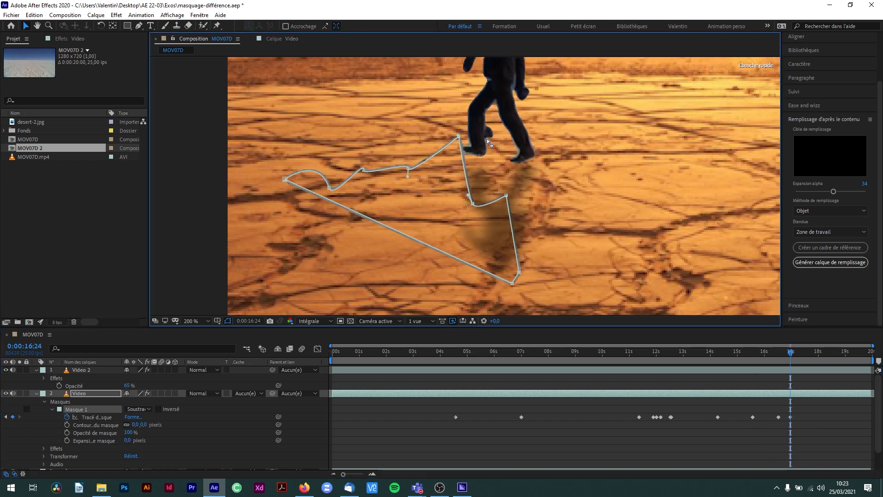
pyautogui.moveTo(473, 203)
pyautogui.mouseDown()
pyautogui.moveTo(490, 172)
pyautogui.moveTo(482, 196)
pyautogui.mouseUp()
pyautogui.moveTo(458, 136); pyautogui.dragTo(450, 139)
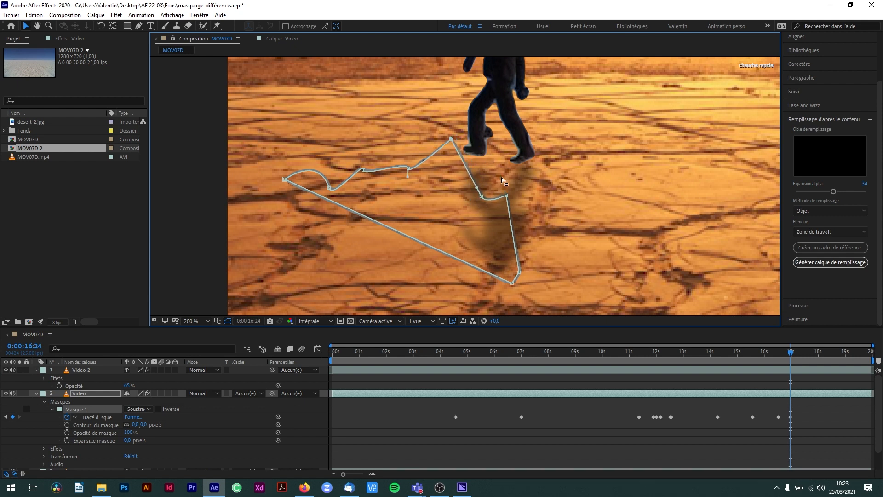
# Step: Add Masque 1 path keyframes shortly after 0:00:17:00 and at 0:00:19:23 by adjusting the points near the spot
pyautogui.moveTo(795, 354); pyautogui.dragTo(805, 358)
pyautogui.moveTo(444, 139); pyautogui.dragTo(452, 170)
pyautogui.moveTo(485, 197); pyautogui.dragTo(498, 120)
pyautogui.moveTo(453, 170); pyautogui.dragTo(466, 169)
pyautogui.moveTo(495, 125); pyautogui.dragTo(500, 121)
pyautogui.moveTo(803, 352); pyautogui.dragTo(872, 355)
pyautogui.moveTo(505, 121); pyautogui.dragTo(513, 119)
pyautogui.scroll(-2, 642, 201)
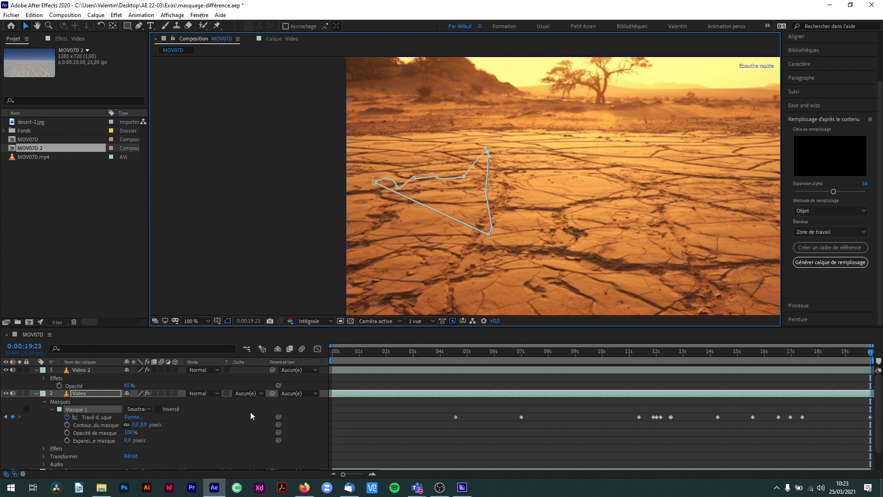
# Step: Collapse the Video layer's properties and briefly hide the desert-2.jpg background to inspect the composite without it
pyautogui.click(36, 394)
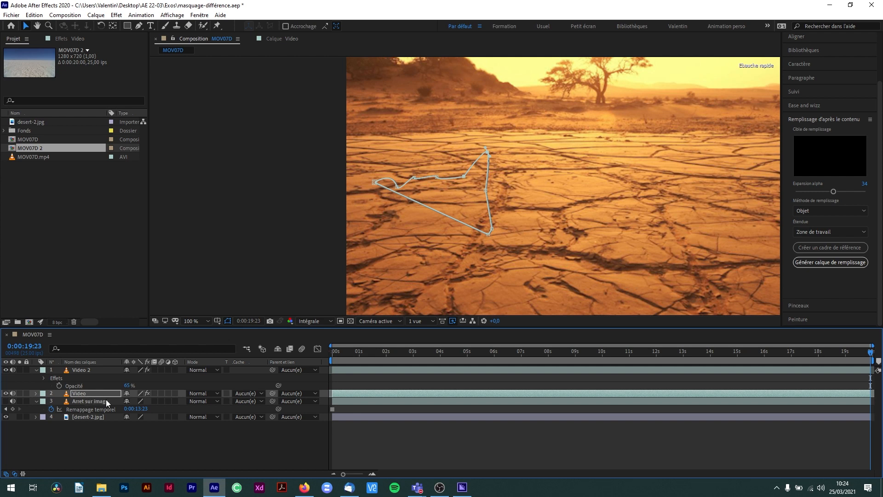
pyautogui.click(110, 426)
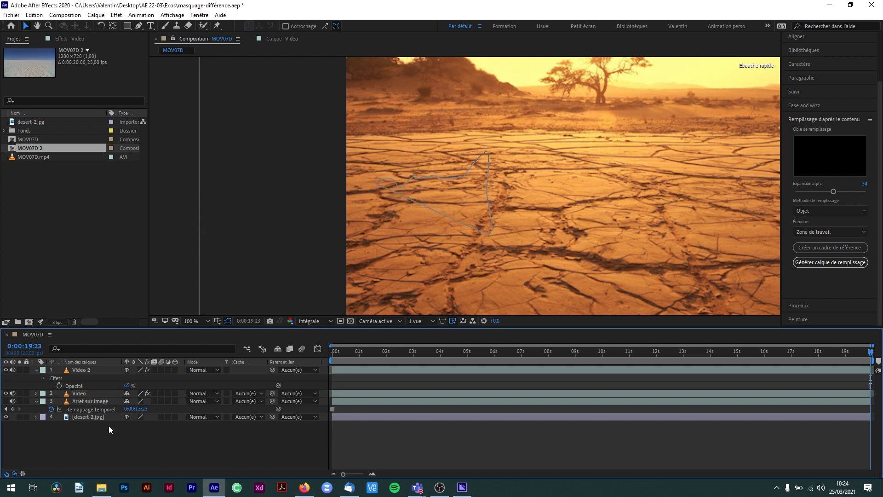
pyautogui.click(6, 417)
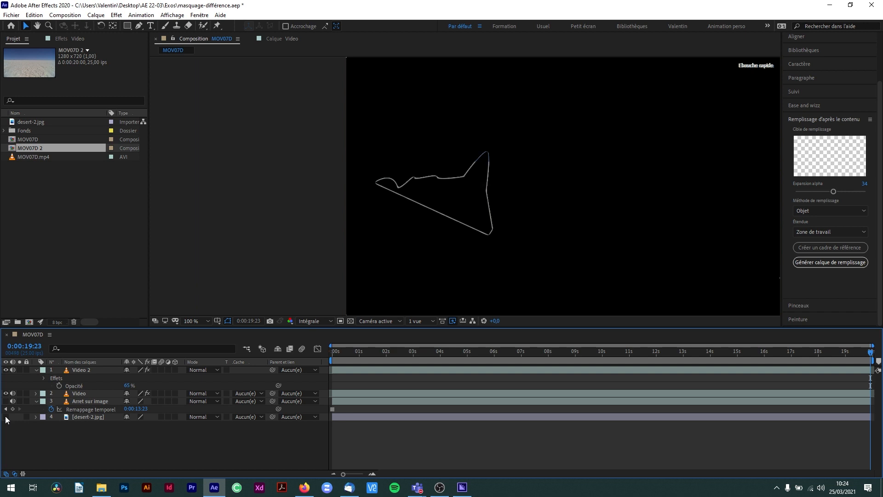
pyautogui.click(6, 417)
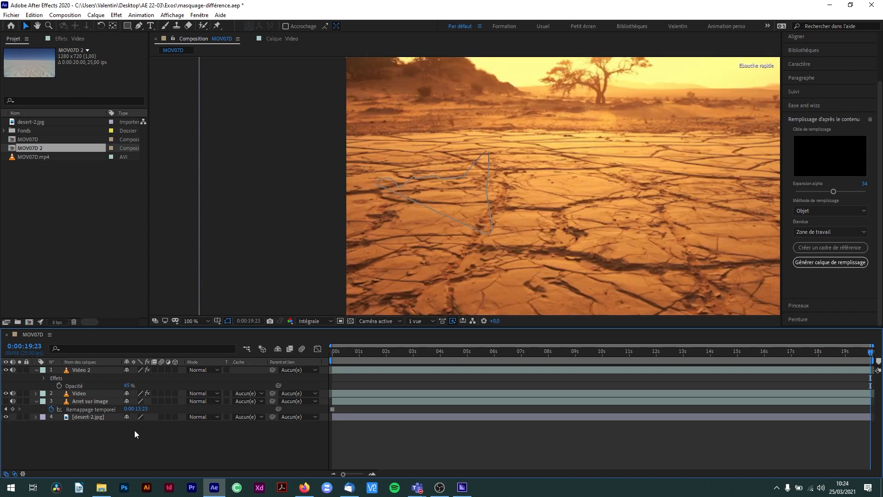
# Step: Expand the Video layer's mask properties and review Masque 1's mode options, keeping Soustraction
pyautogui.click(86, 395)
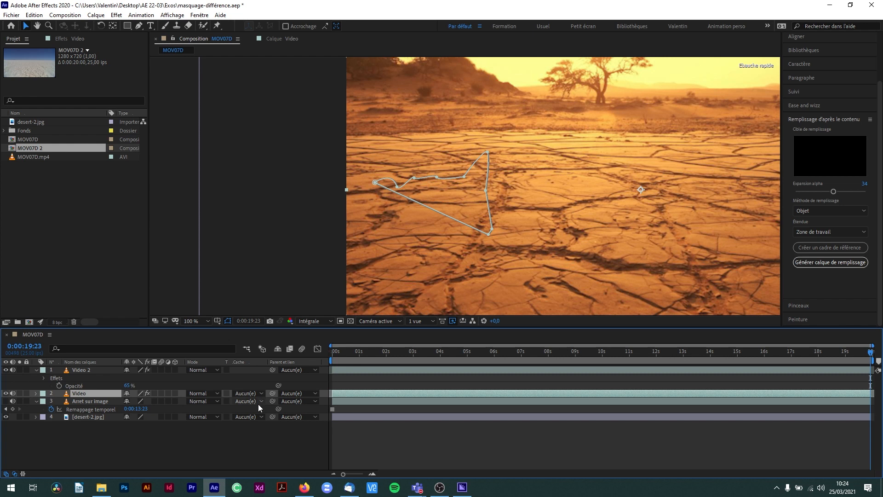
pyautogui.click(36, 393)
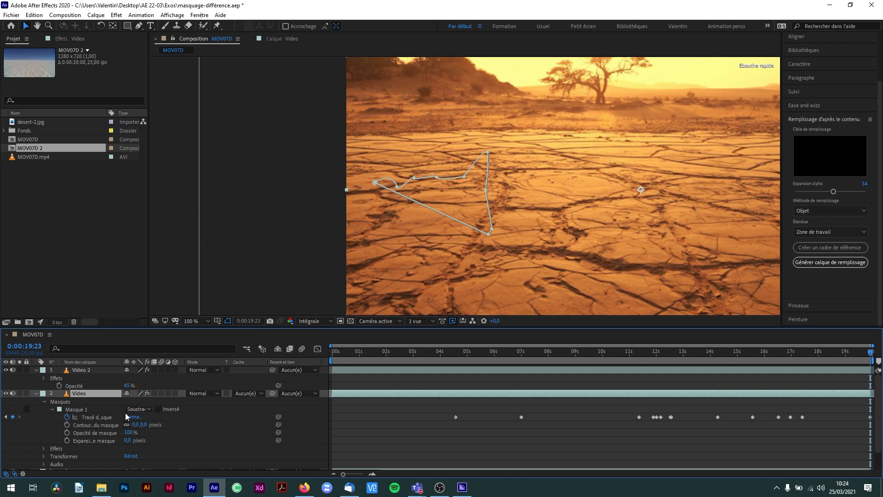
pyautogui.click(146, 408)
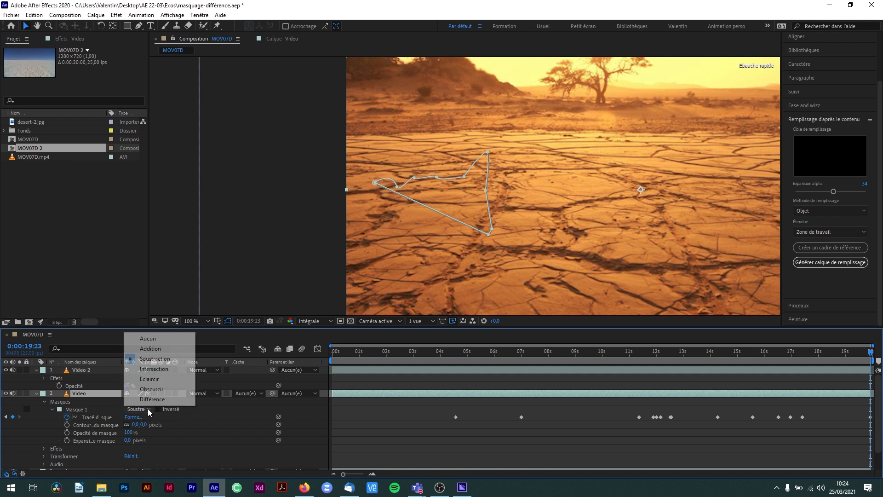
pyautogui.click(162, 363)
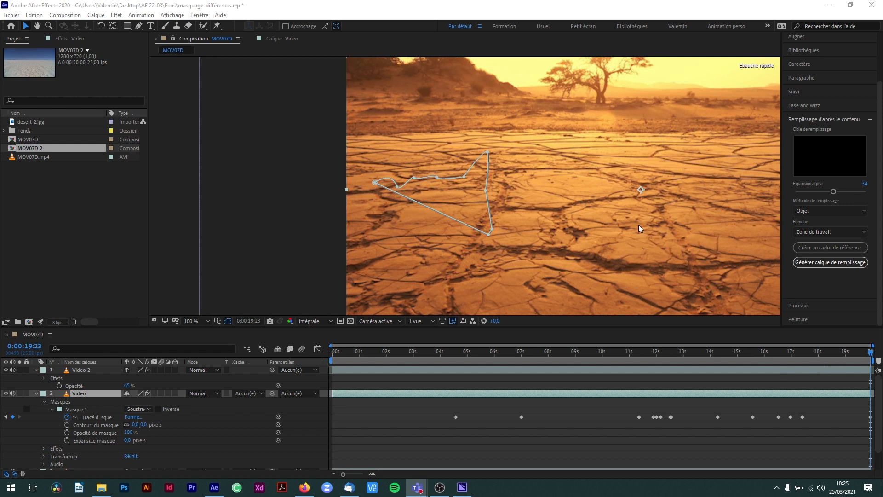
# Step: Play the MOV07D composition from the start and inspect the walkers and mask at 0:00:17:11
pyautogui.scroll(-2, 639, 224)
pyautogui.moveTo(781, 352); pyautogui.dragTo(332, 356)
pyautogui.scroll(-2, 360, 307)
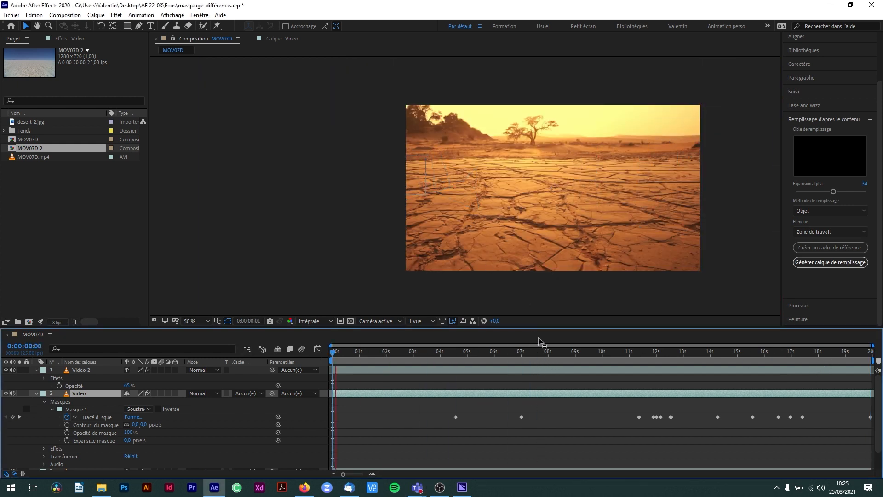
pyautogui.press('space')
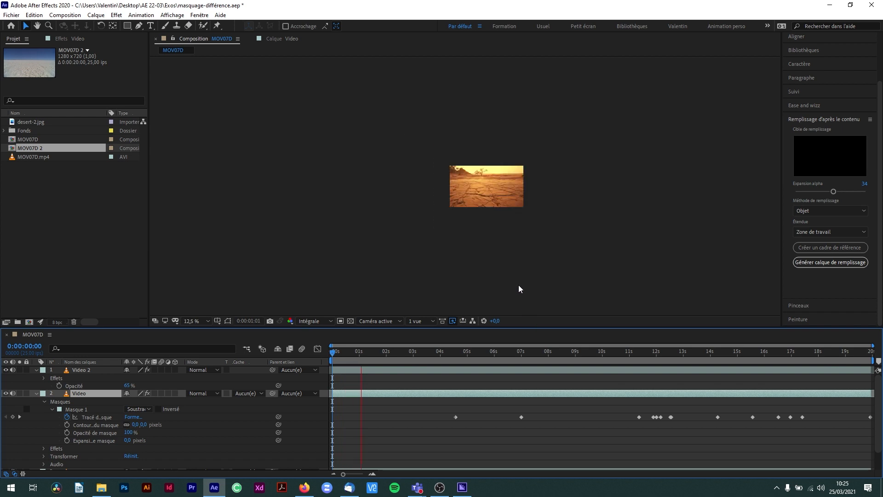
pyautogui.scroll(2, 598, 253)
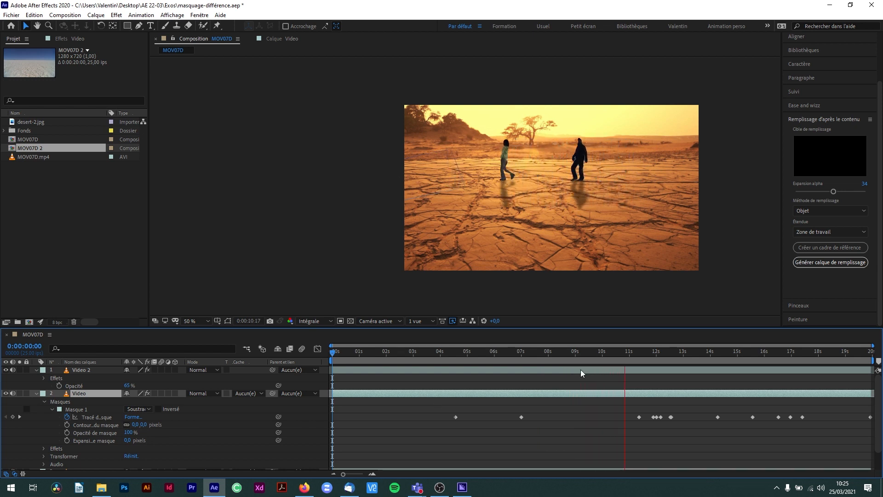
pyautogui.moveTo(655, 355); pyautogui.dragTo(803, 368)
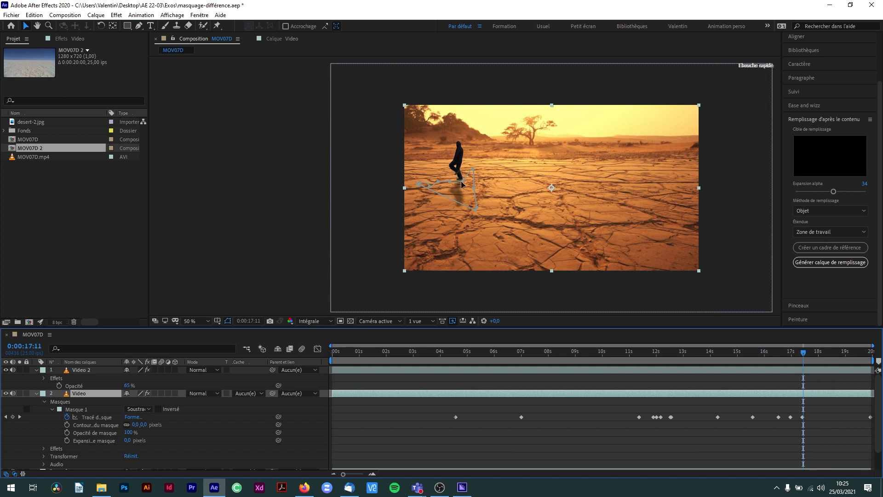
# Step: Collapse the Video layer's properties and reveal the Echelle values of the Video 2 and Video layers together
pyautogui.click(36, 394)
pyautogui.keyDown('shift'); pyautogui.click(81, 370); pyautogui.keyUp('shift')
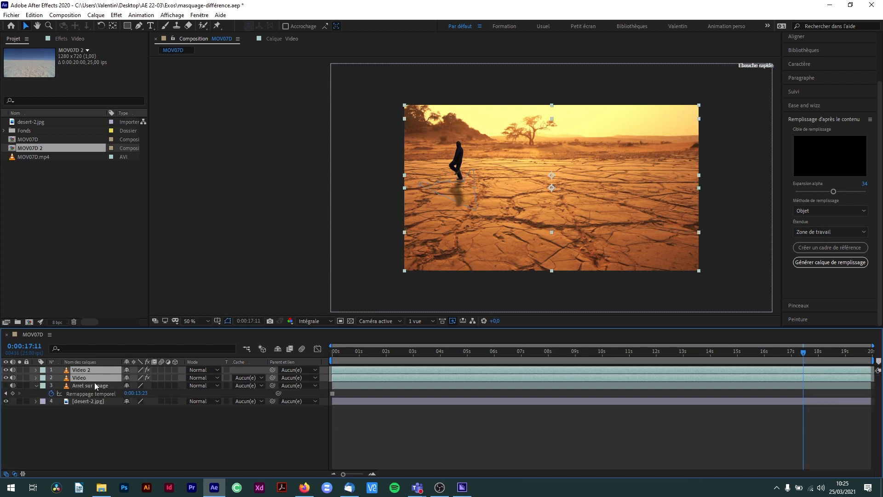
pyautogui.press('s')
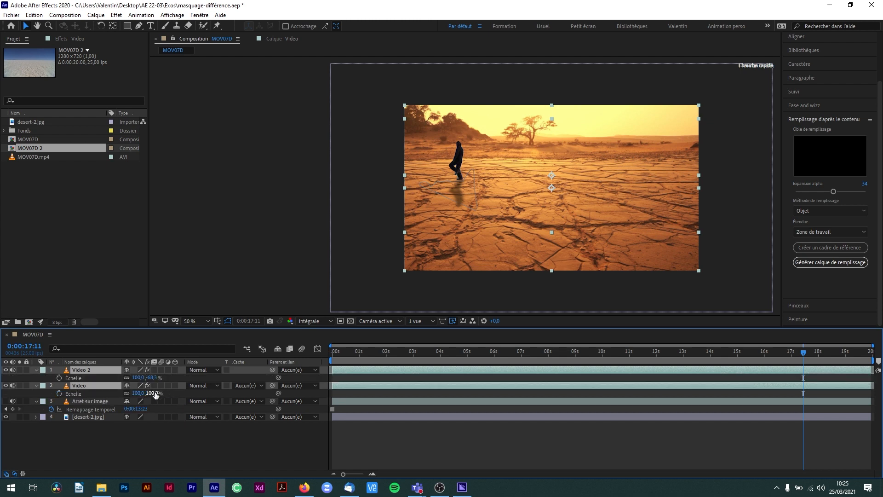
# Step: Try scaling the Video 2 and Video layers together, with the Video layer at about 196%
pyautogui.moveTo(155, 394); pyautogui.dragTo(202, 396)
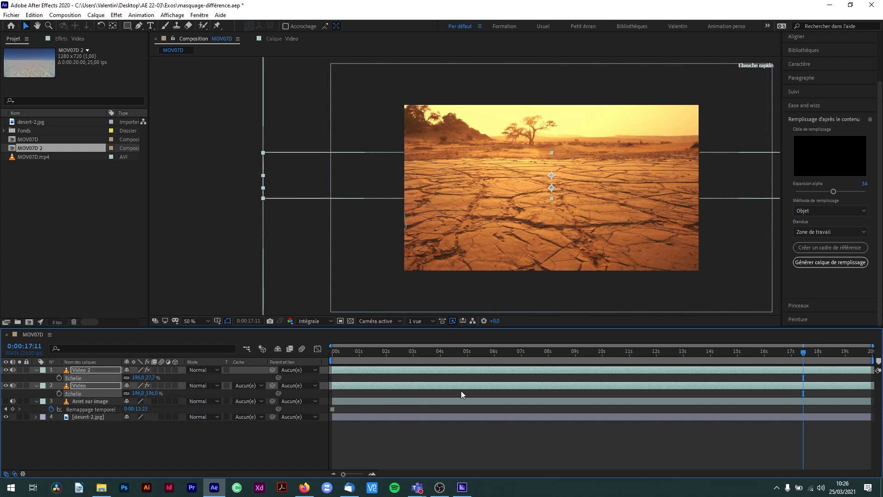
pyautogui.moveTo(483, 358); pyautogui.dragTo(379, 360)
pyautogui.moveTo(392, 360); pyautogui.dragTo(301, 360)
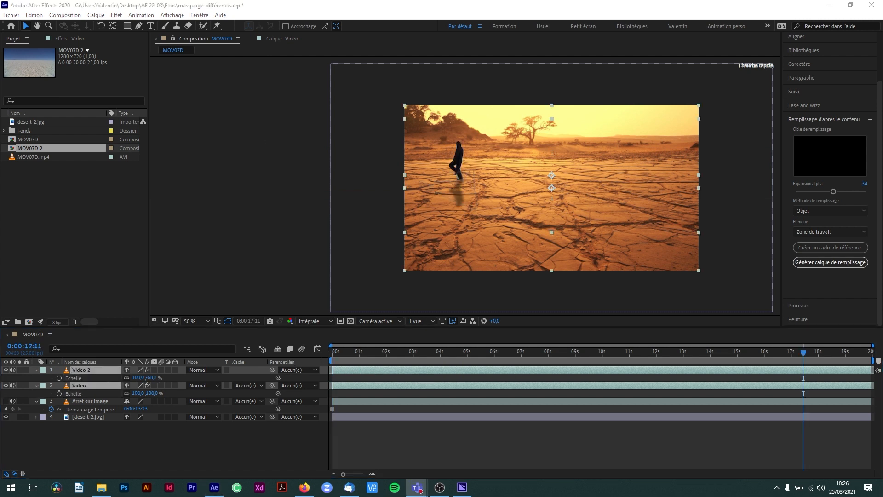
pyautogui.hotkey('alt', 'Tab')
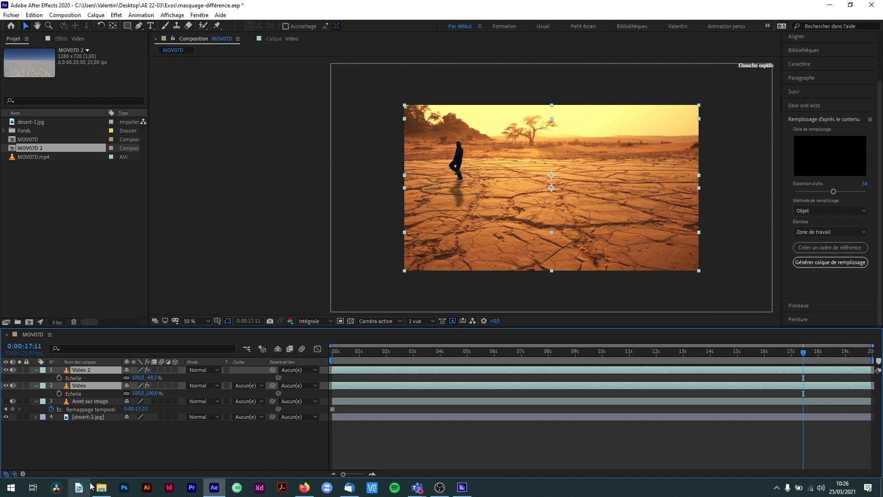
# Step: Return to the start of the composition, delete the Video layer's mask, and collapse the properties of Video and Video 2
pyautogui.click(203, 434)
pyautogui.moveTo(475, 358); pyautogui.dragTo(341, 362)
pyautogui.moveTo(430, 359); pyautogui.dragTo(144, 389)
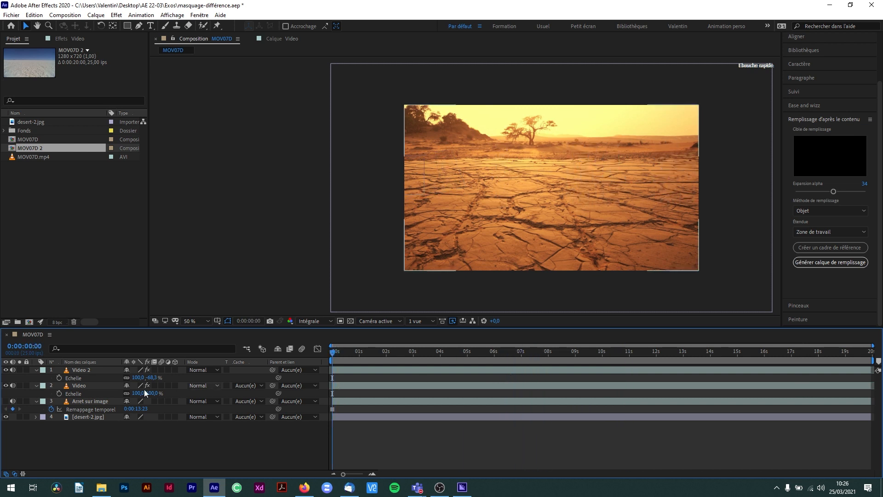
pyautogui.click(36, 387)
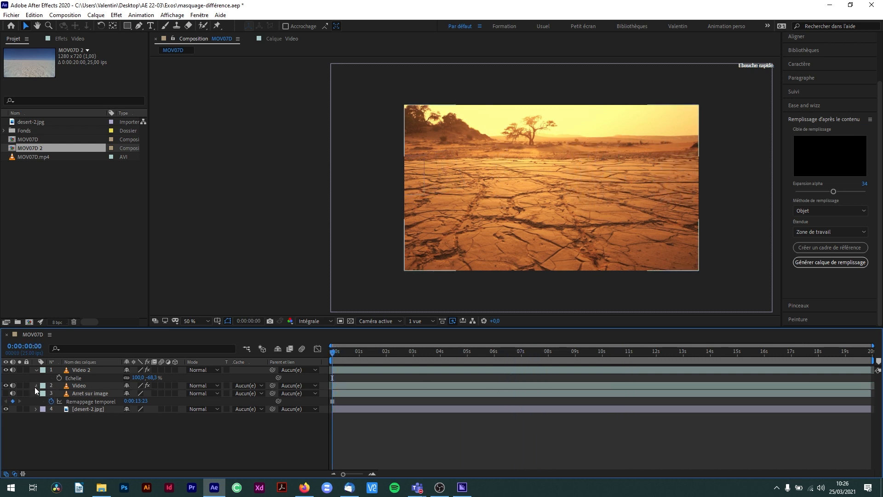
pyautogui.click(35, 387)
pyautogui.click(57, 395)
pyautogui.press('Delete')
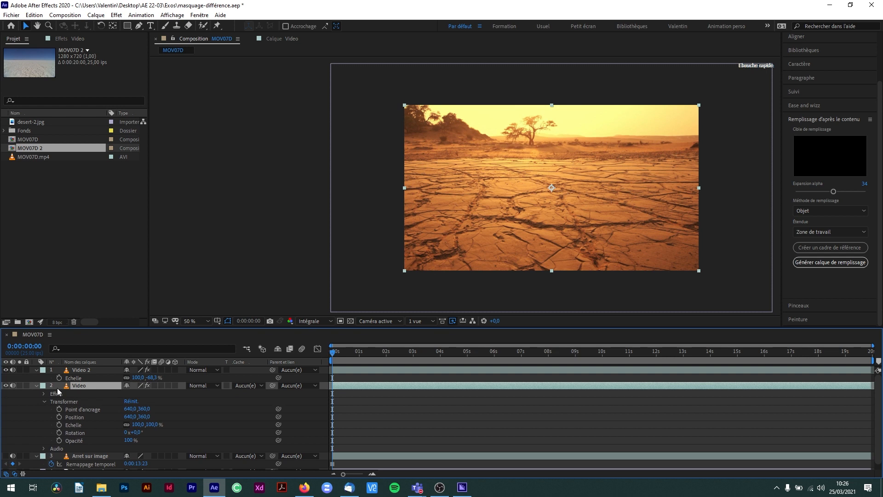
pyautogui.click(35, 385)
pyautogui.click(36, 369)
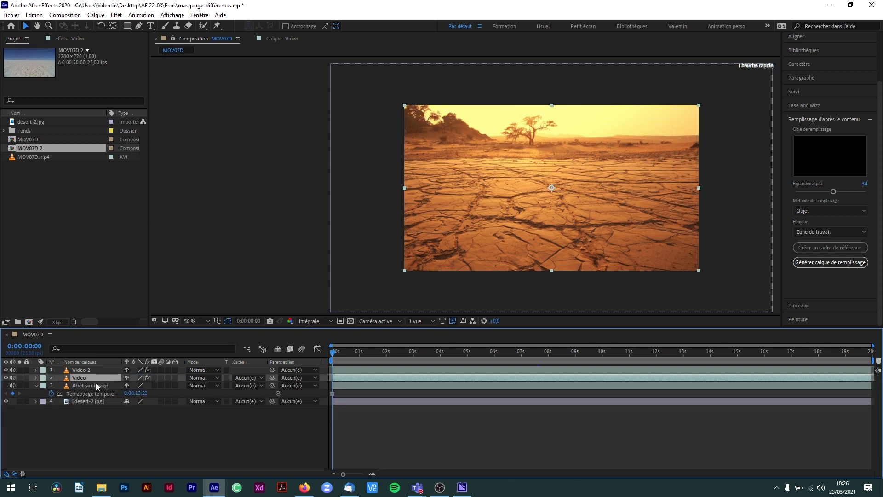
# Step: Try scaling the Video layer alone to about 131% at 0:00:06:07, and collapse its properties
pyautogui.press('s')
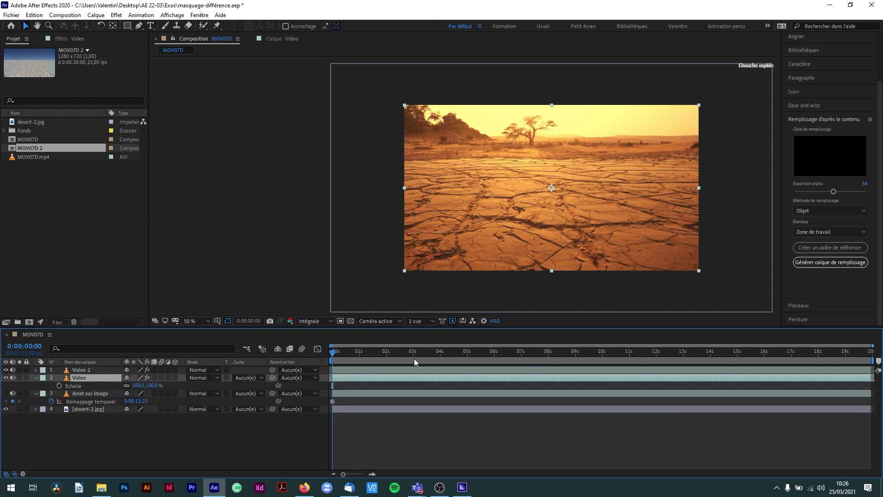
pyautogui.moveTo(339, 350); pyautogui.dragTo(550, 358)
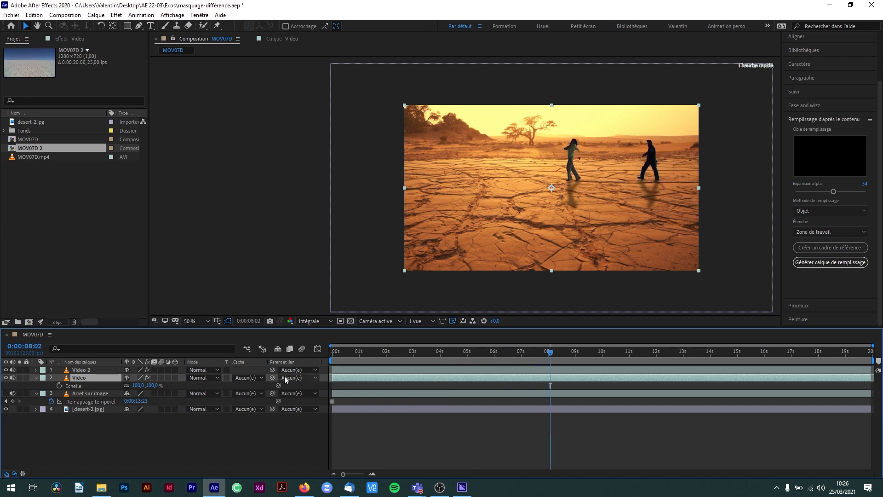
pyautogui.click(502, 357)
pyautogui.moveTo(153, 387); pyautogui.dragTo(166, 386)
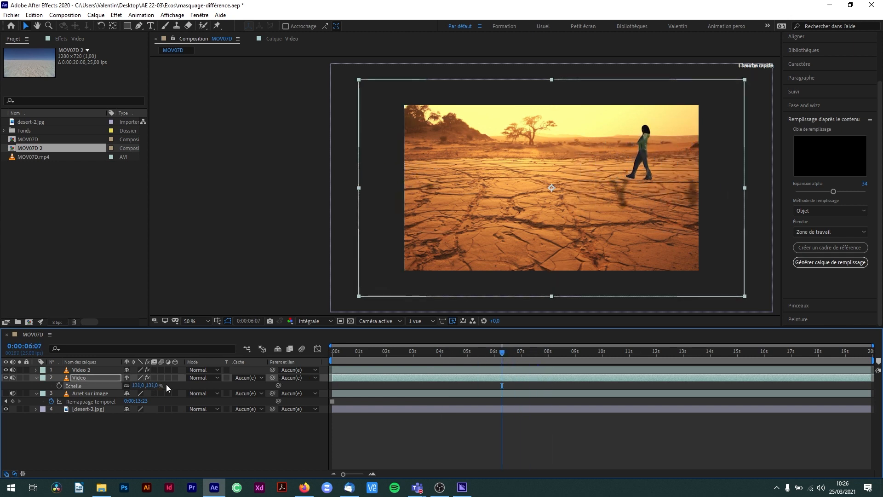
pyautogui.moveTo(508, 360)
pyautogui.mouseDown()
pyautogui.moveTo(459, 360)
pyautogui.moveTo(513, 362)
pyautogui.mouseUp()
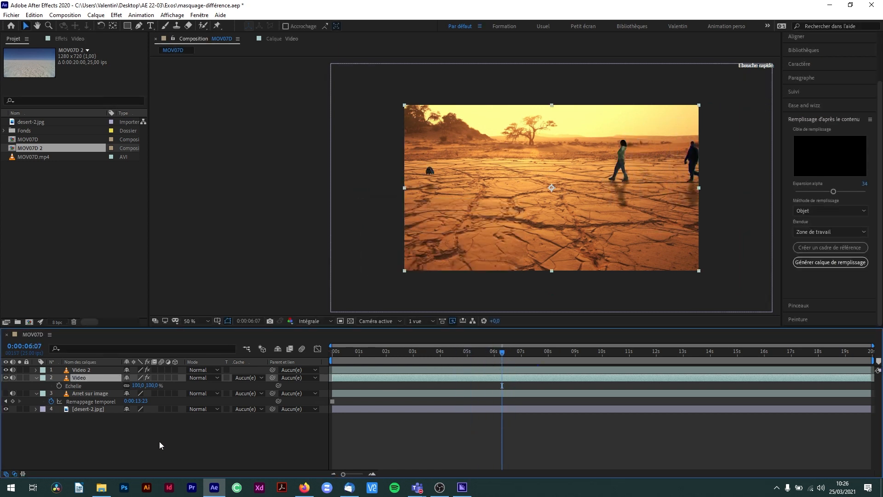
pyautogui.click(159, 446)
pyautogui.click(37, 378)
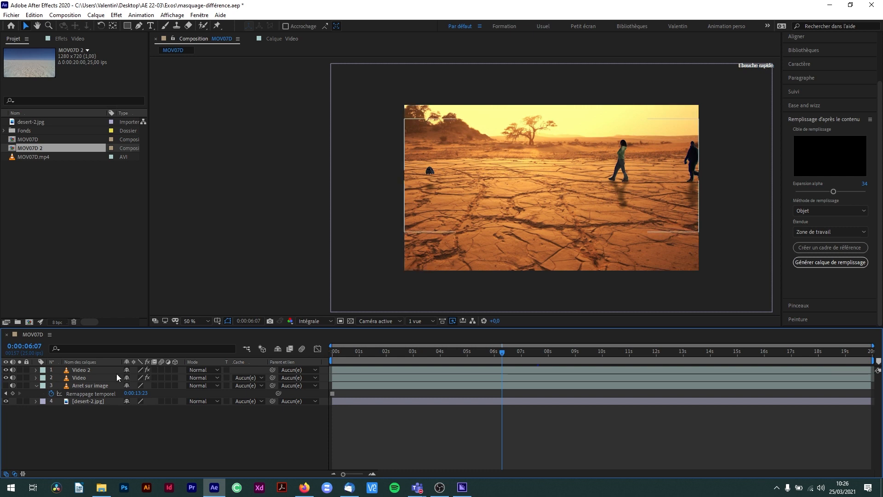
pyautogui.click(98, 377)
pyautogui.keyDown('shift'); pyautogui.click(97, 371); pyautogui.keyUp('shift')
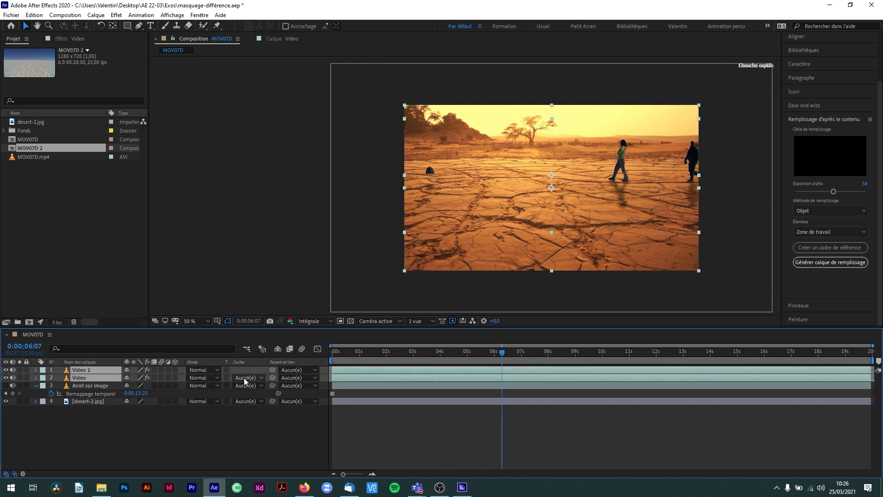
pyautogui.click(131, 423)
# Step: Draw a rectangular mask over roughly the left third of the frame on the Video layer, set to Soustraction, and check it at 0:00:18:00
pyautogui.click(89, 380)
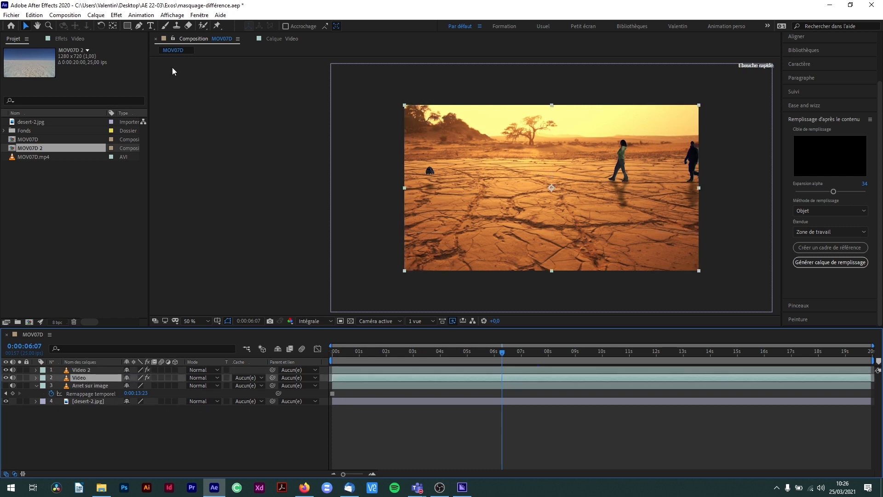
pyautogui.click(129, 27)
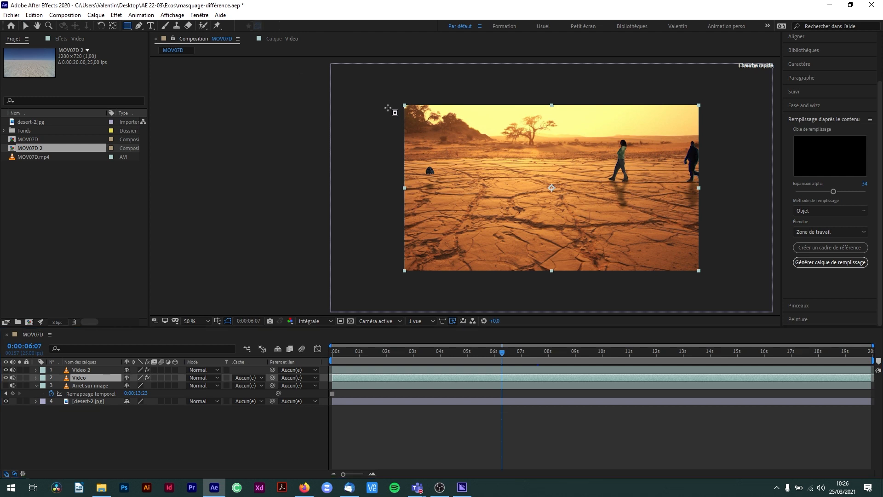
pyautogui.moveTo(391, 89); pyautogui.dragTo(492, 288)
pyautogui.click(146, 392)
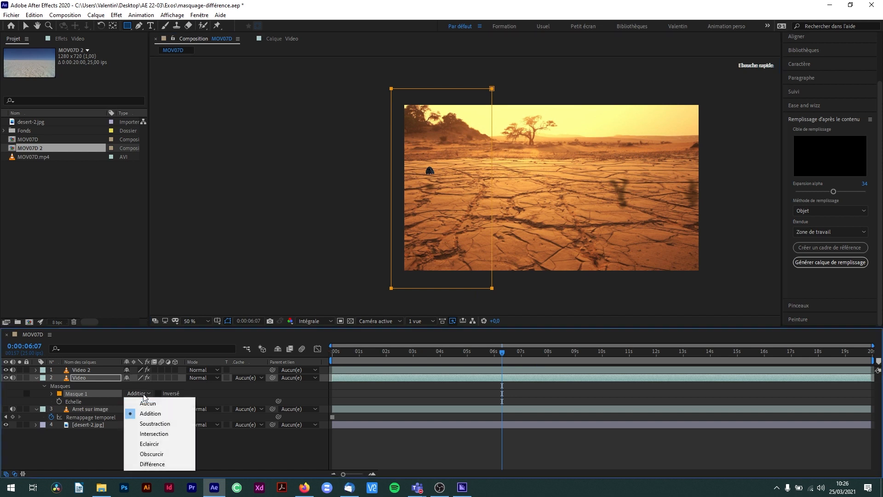
pyautogui.click(141, 423)
pyautogui.moveTo(484, 357); pyautogui.dragTo(819, 379)
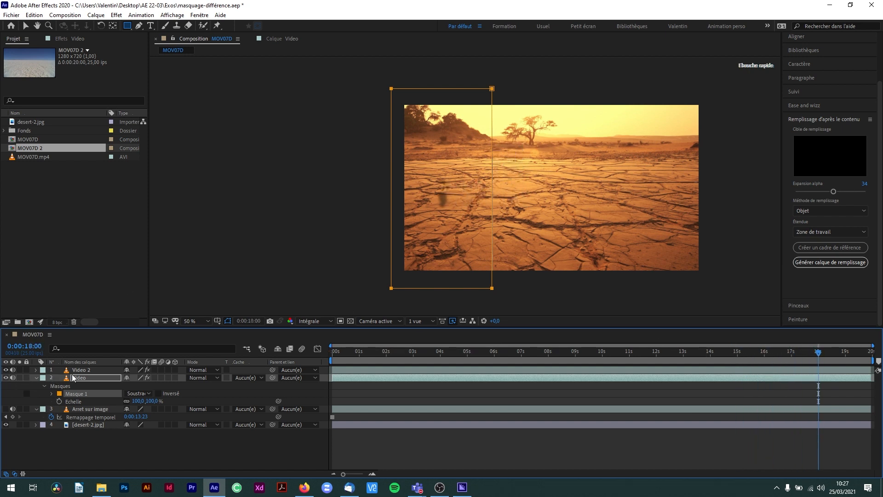
# Step: Draw a matching rectangular mask over the left third of the frame on the Video 2 layer and set it to Soustraction
pyautogui.click(77, 371)
pyautogui.moveTo(391, 97); pyautogui.dragTo(496, 294)
pyautogui.click(137, 386)
pyautogui.click(138, 416)
# Step: Play the composition from the start and inspect the vertical mask edge up close
pyautogui.press('Home')
pyautogui.press('space')
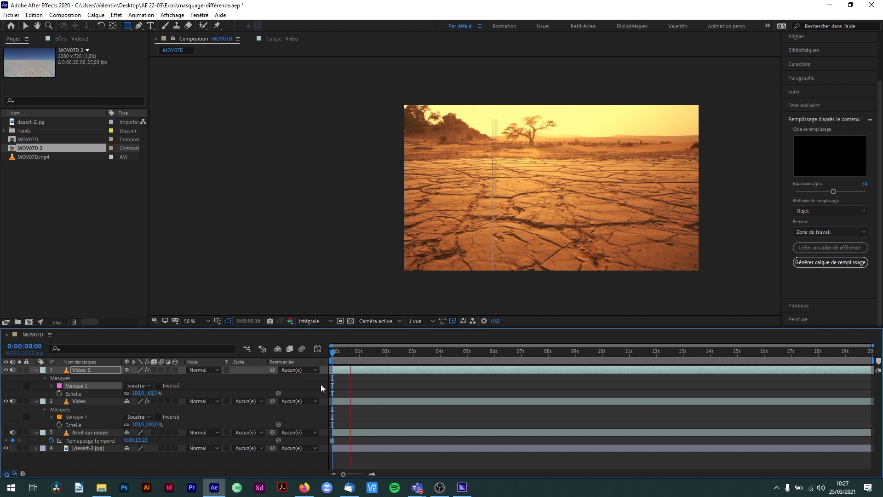
pyautogui.scroll(2, 506, 213)
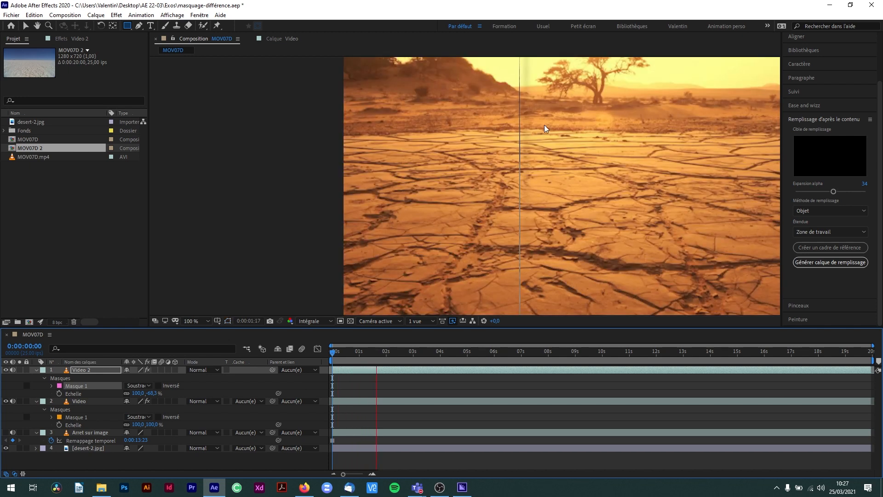
pyautogui.scroll(-2, 511, 206)
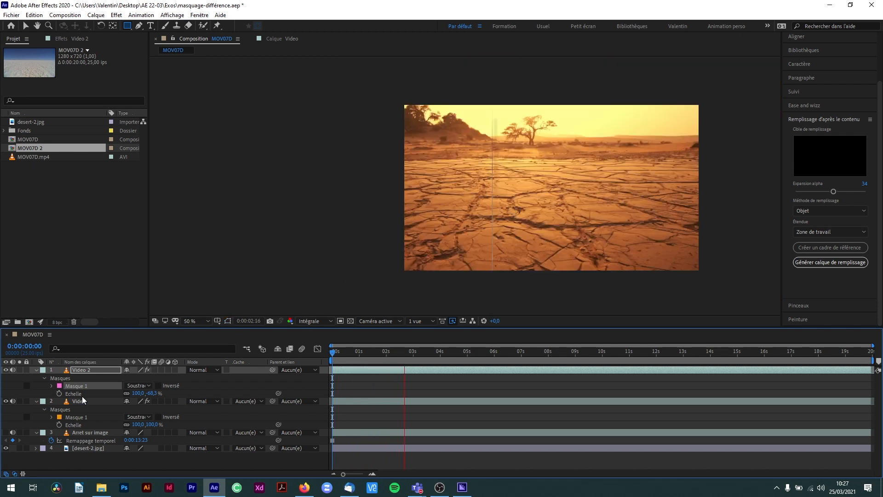
pyautogui.press('space')
# Step: Delete the rectangular masks from Video 2 and Video, collapse both layers, and move the playhead to 0:00:02:24
pyautogui.press('Delete')
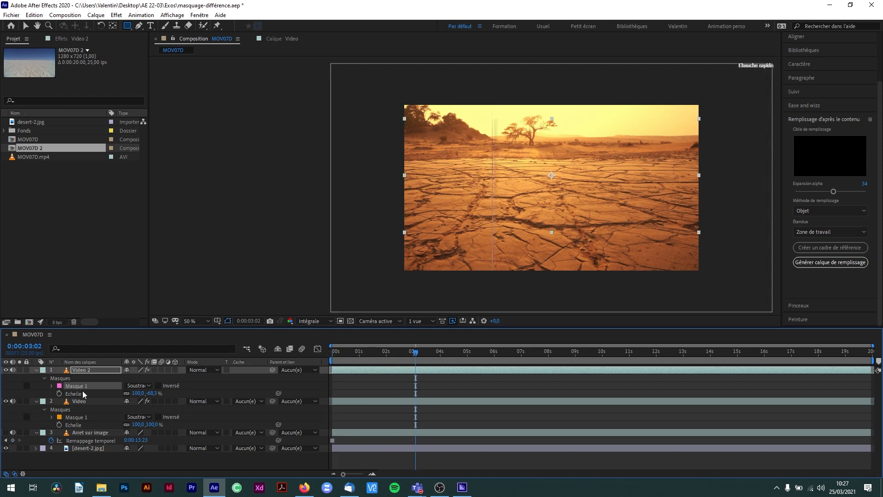
pyautogui.click(79, 401)
pyautogui.press('Delete')
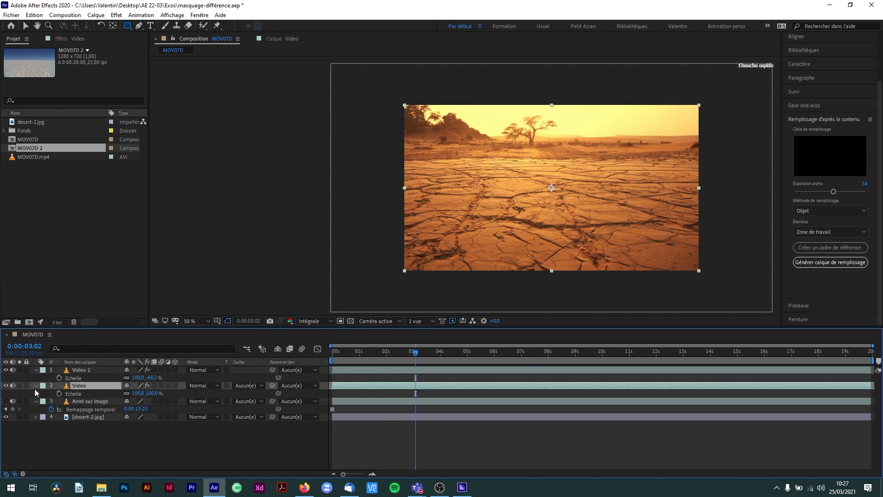
pyautogui.click(36, 387)
pyautogui.click(35, 371)
pyautogui.click(148, 442)
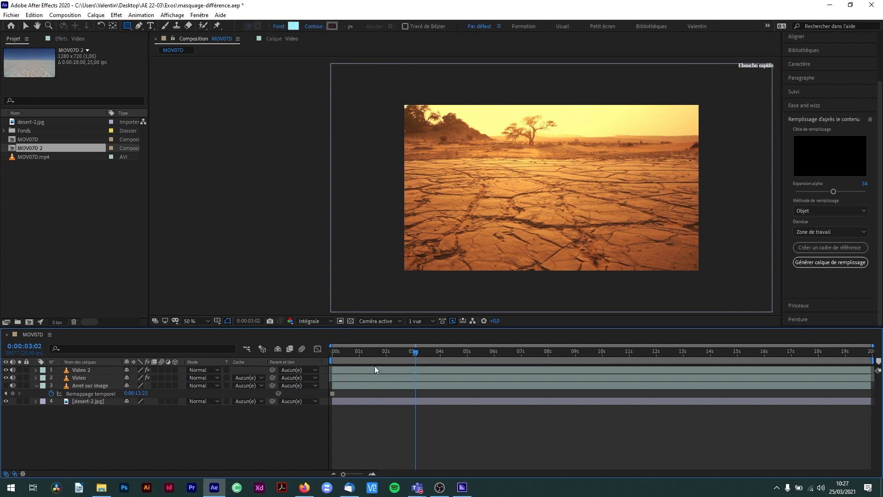
pyautogui.moveTo(333, 352); pyautogui.dragTo(407, 397)
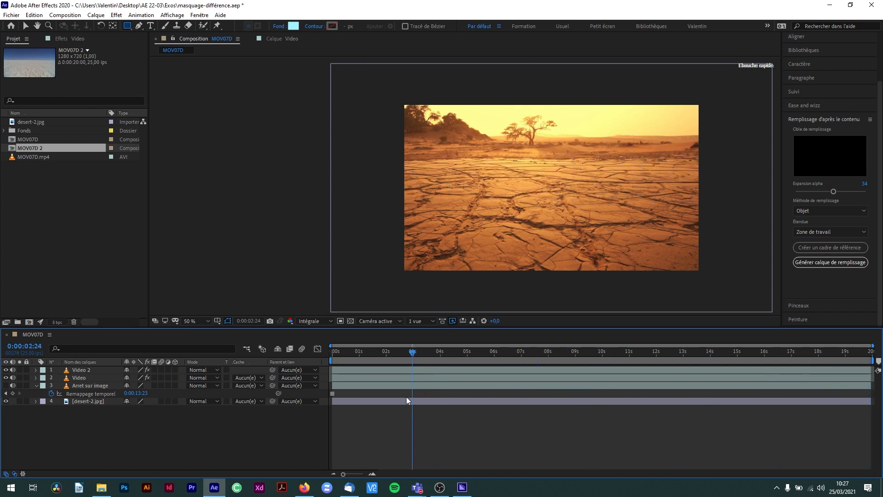